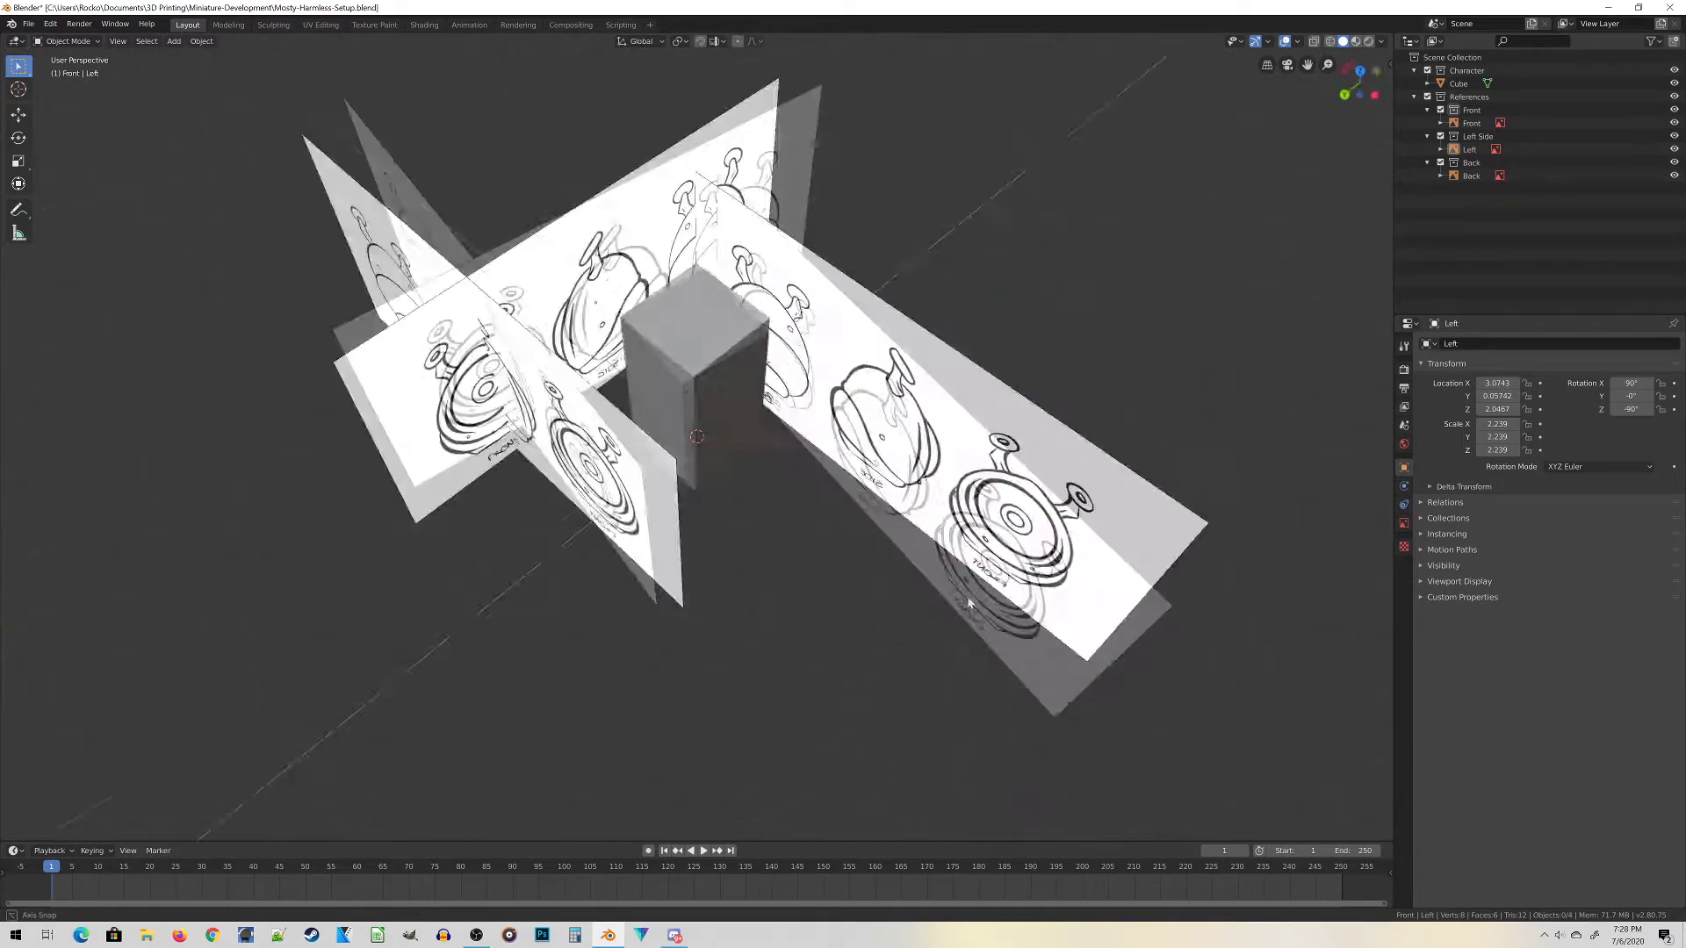
Hide the Back reference collection with the scene in front orthographic view, leaving the front drawing behind the block.
middle_click_drag(969, 542, 1040, 459)
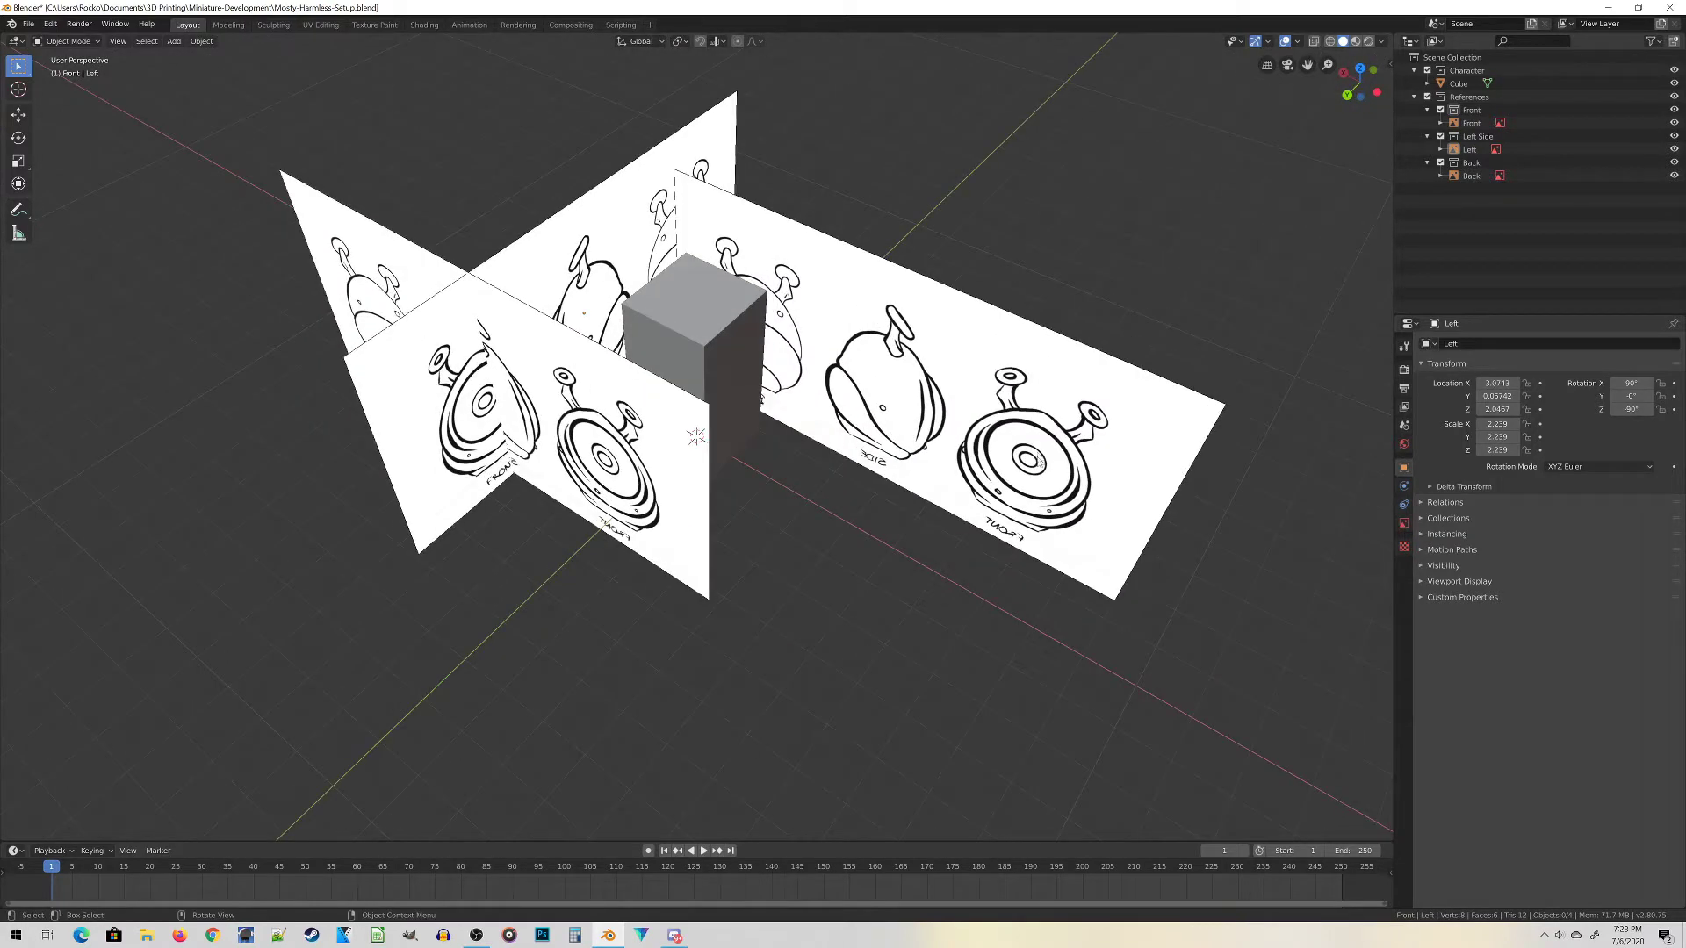
middle_click_drag(897, 378, 933, 329)
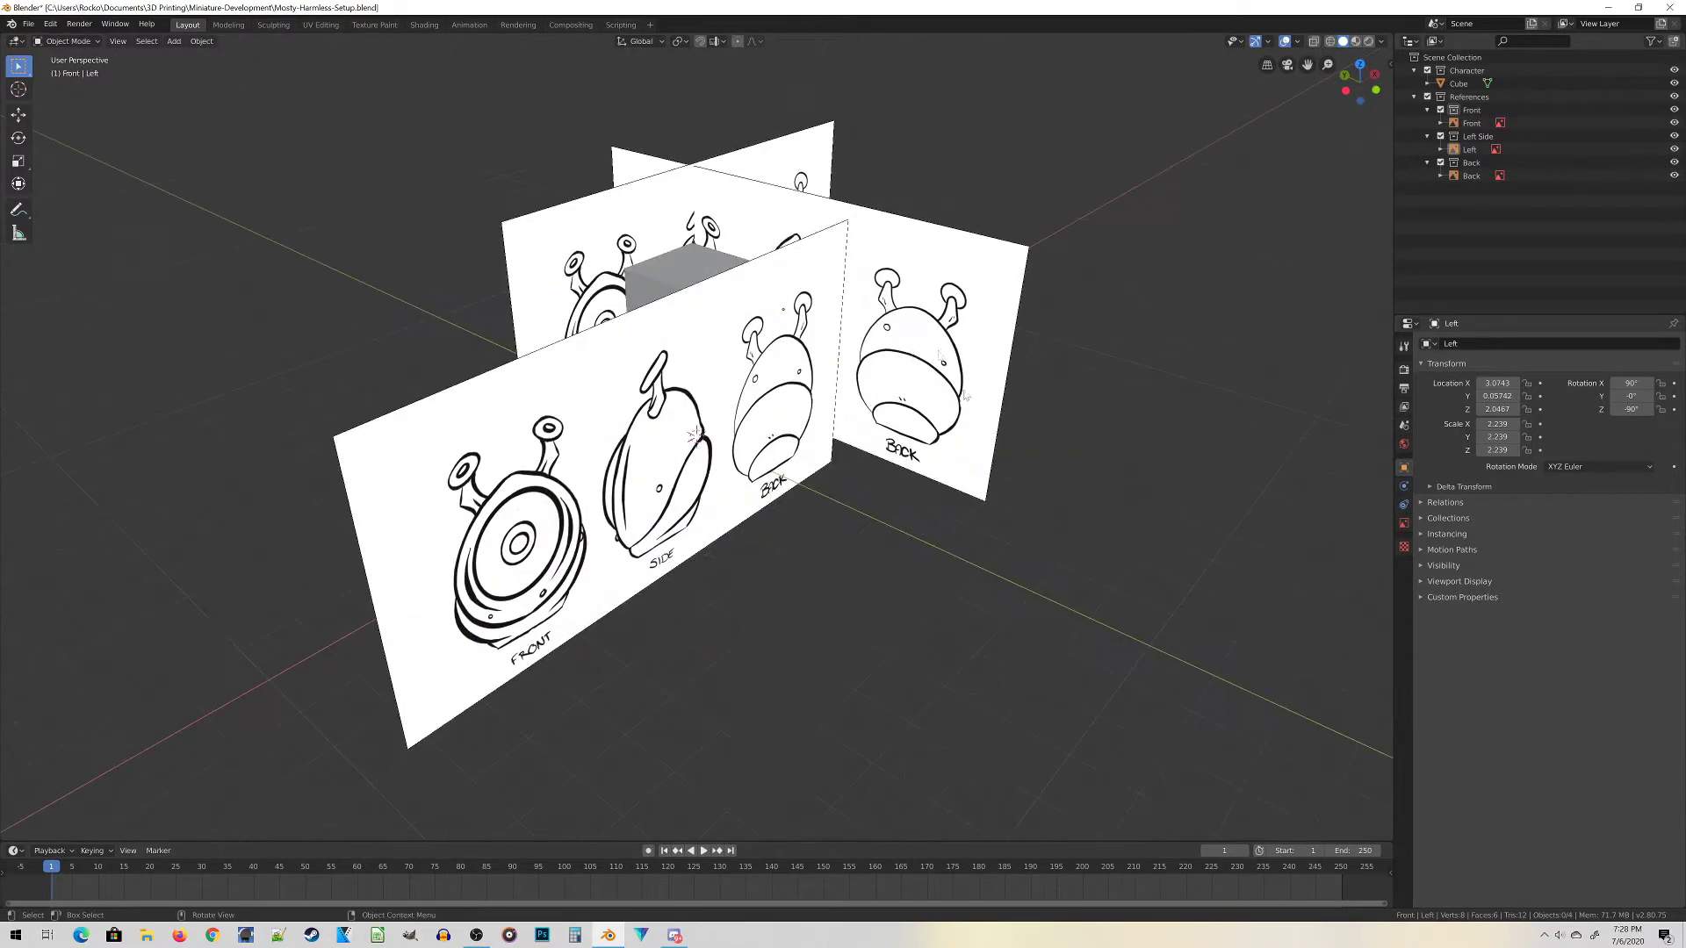
middle_click_drag(559, 398, 665, 290)
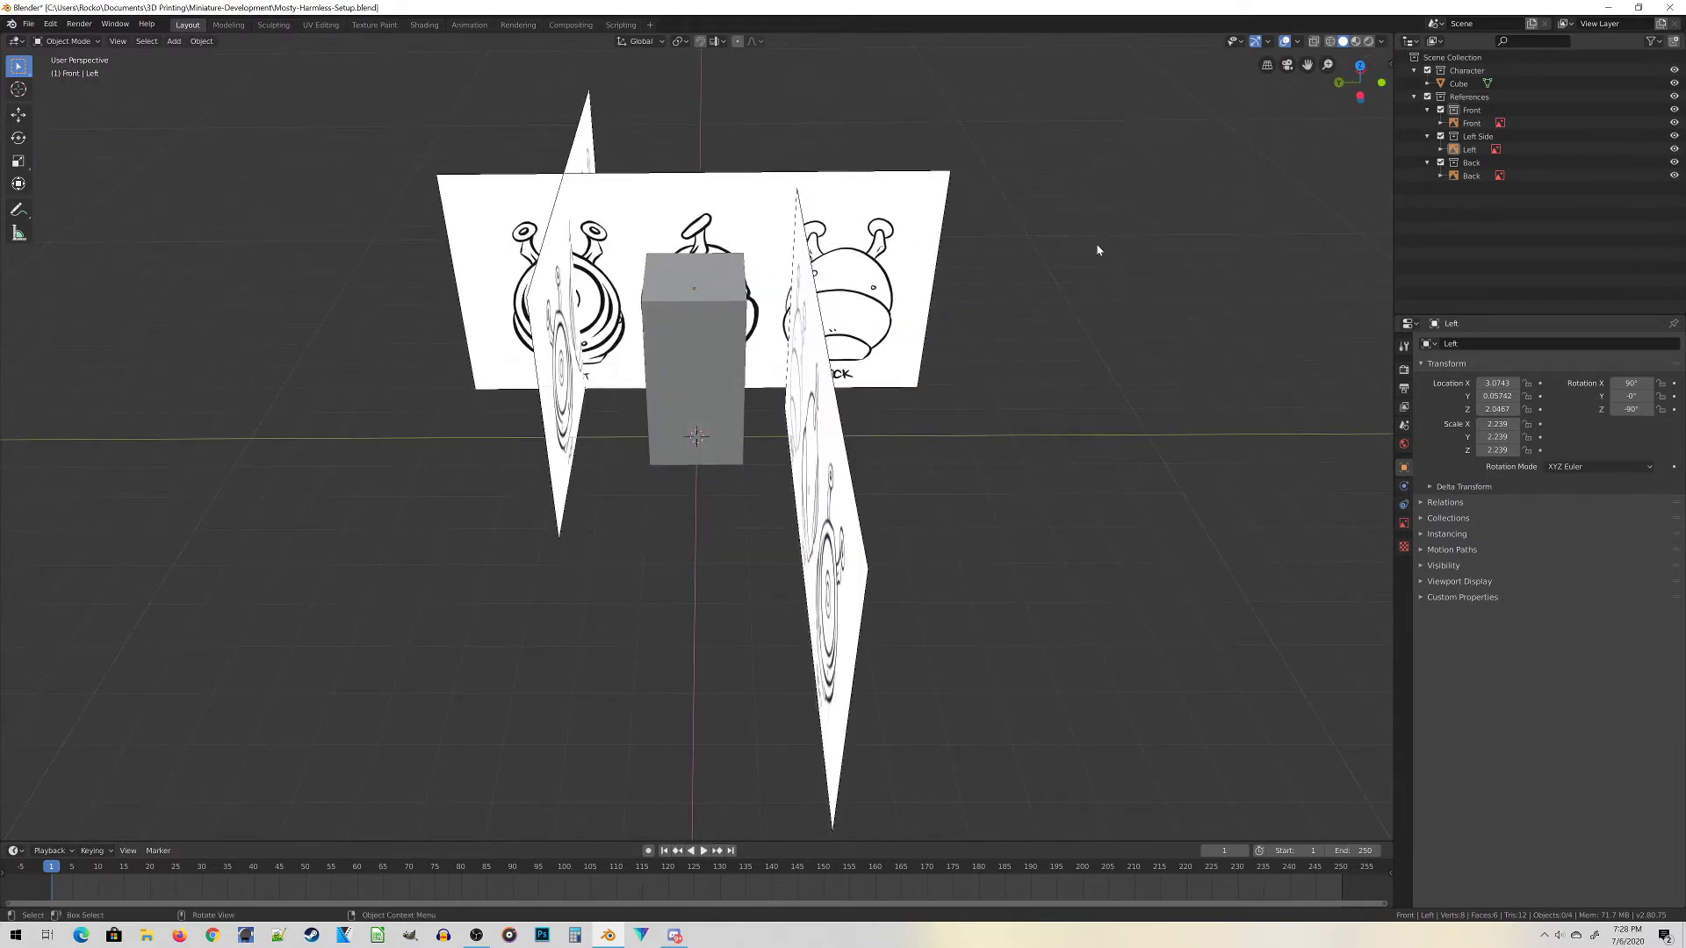
key("KP_1")
key("KP_5")
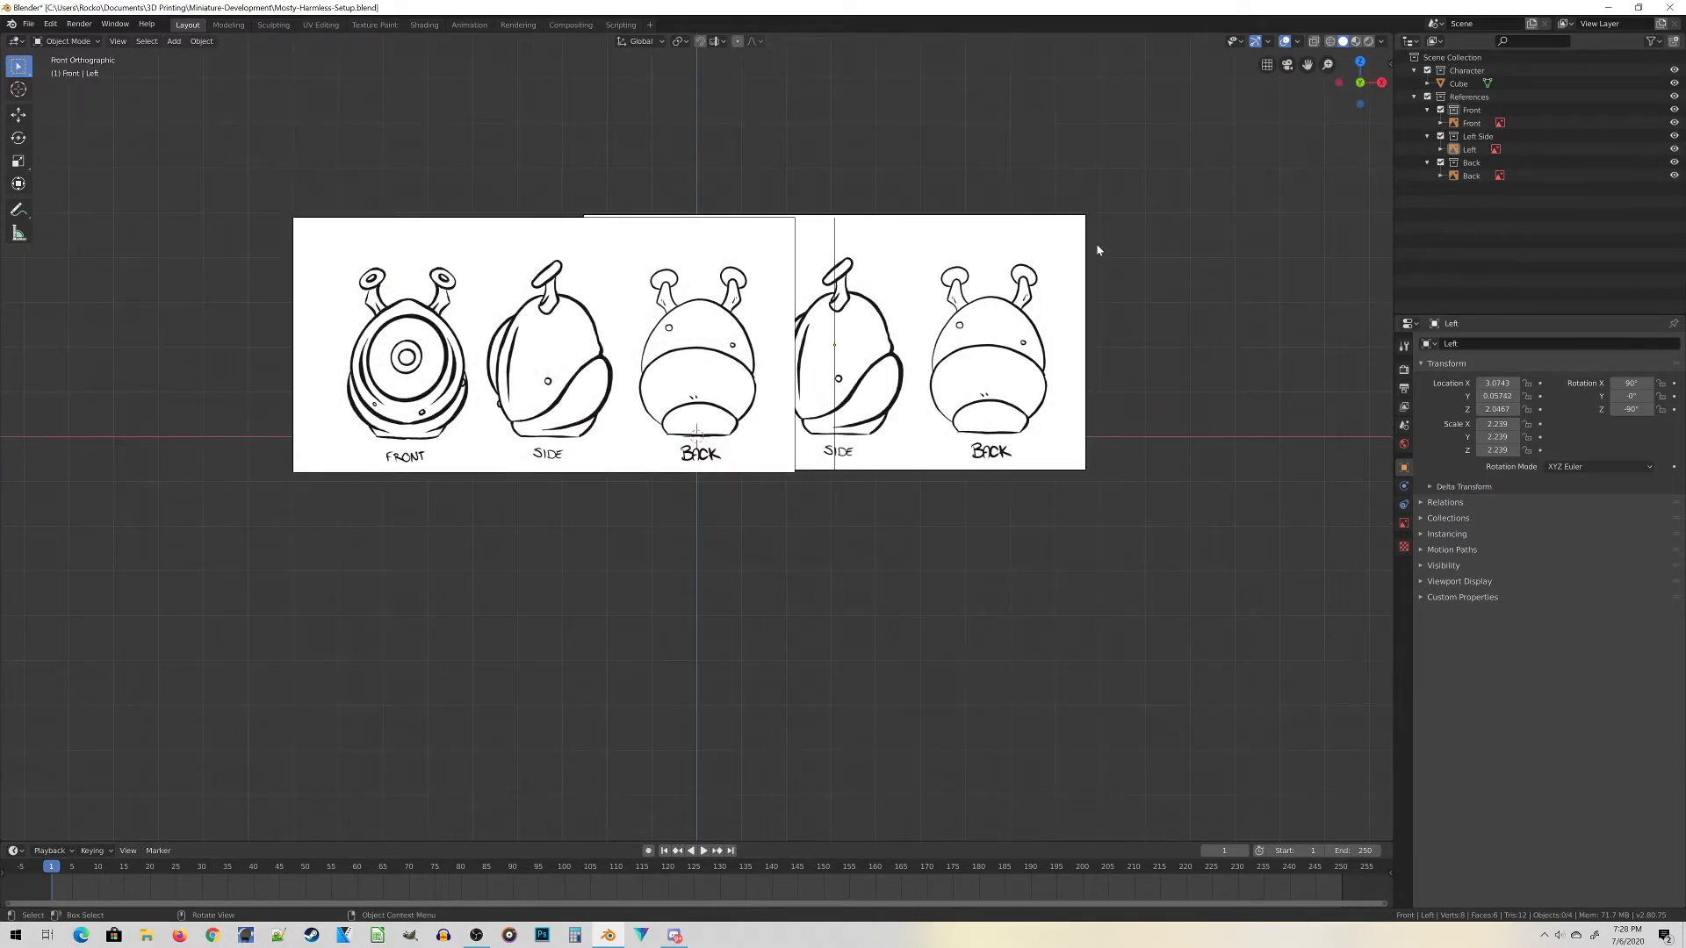
left_click(1440, 163)
scroll(720, 345, "up", 2)
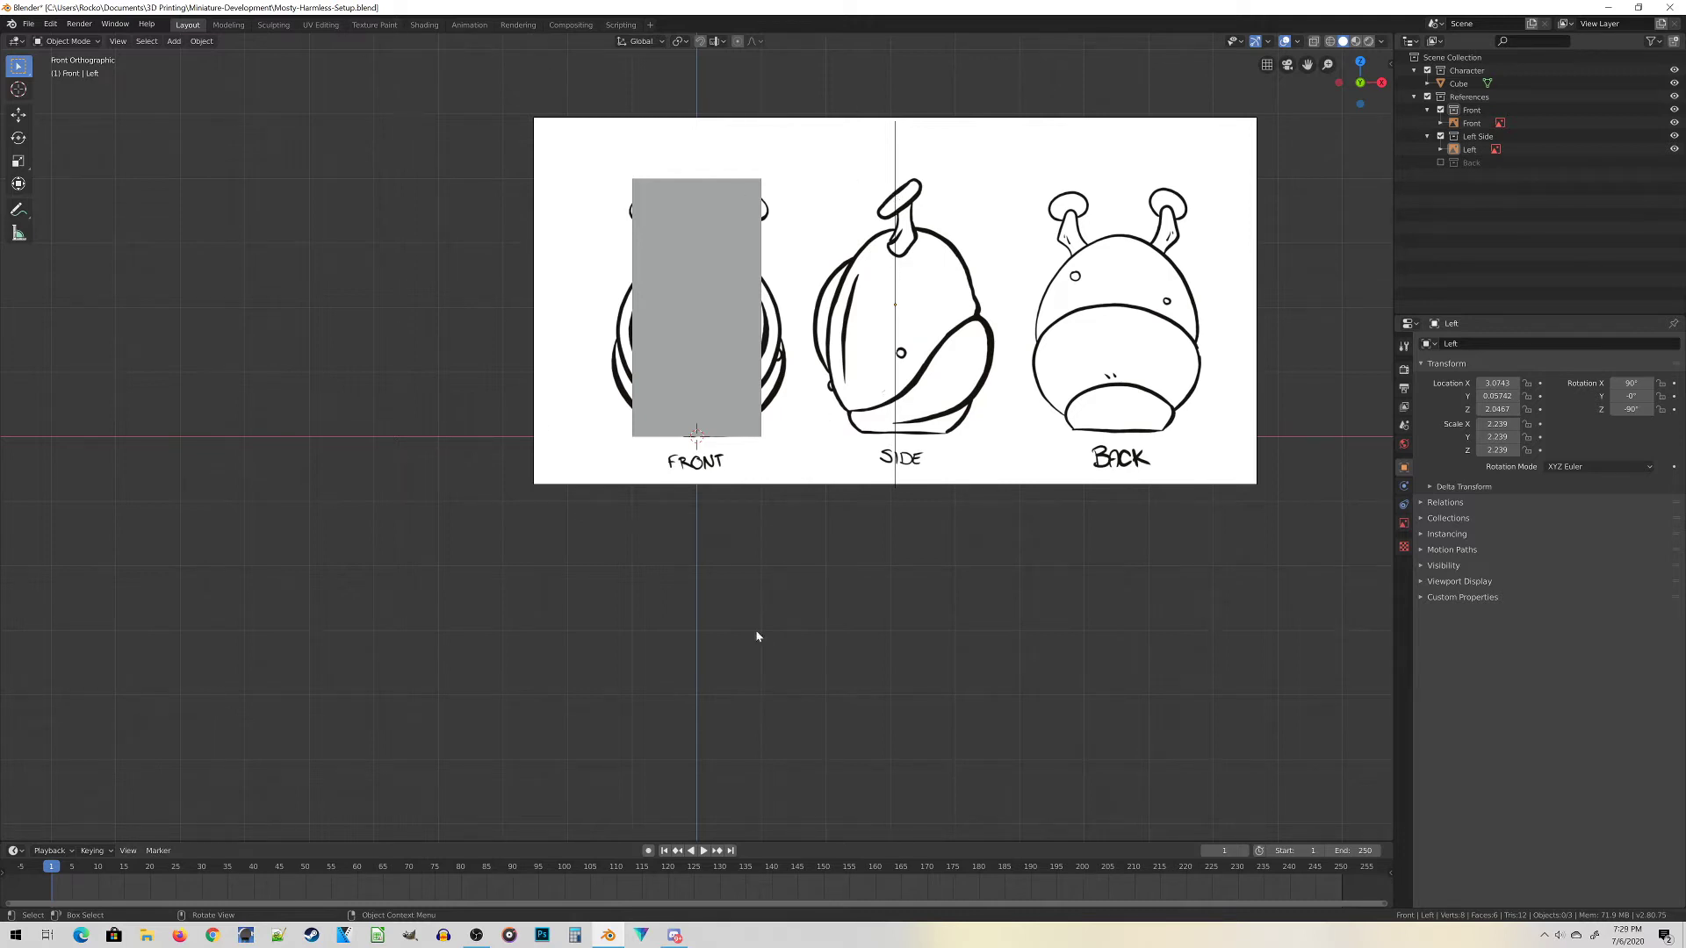
Check the right, left and back orthographic views, show the Back reference collection and hide the Front one.
key("KP_3")
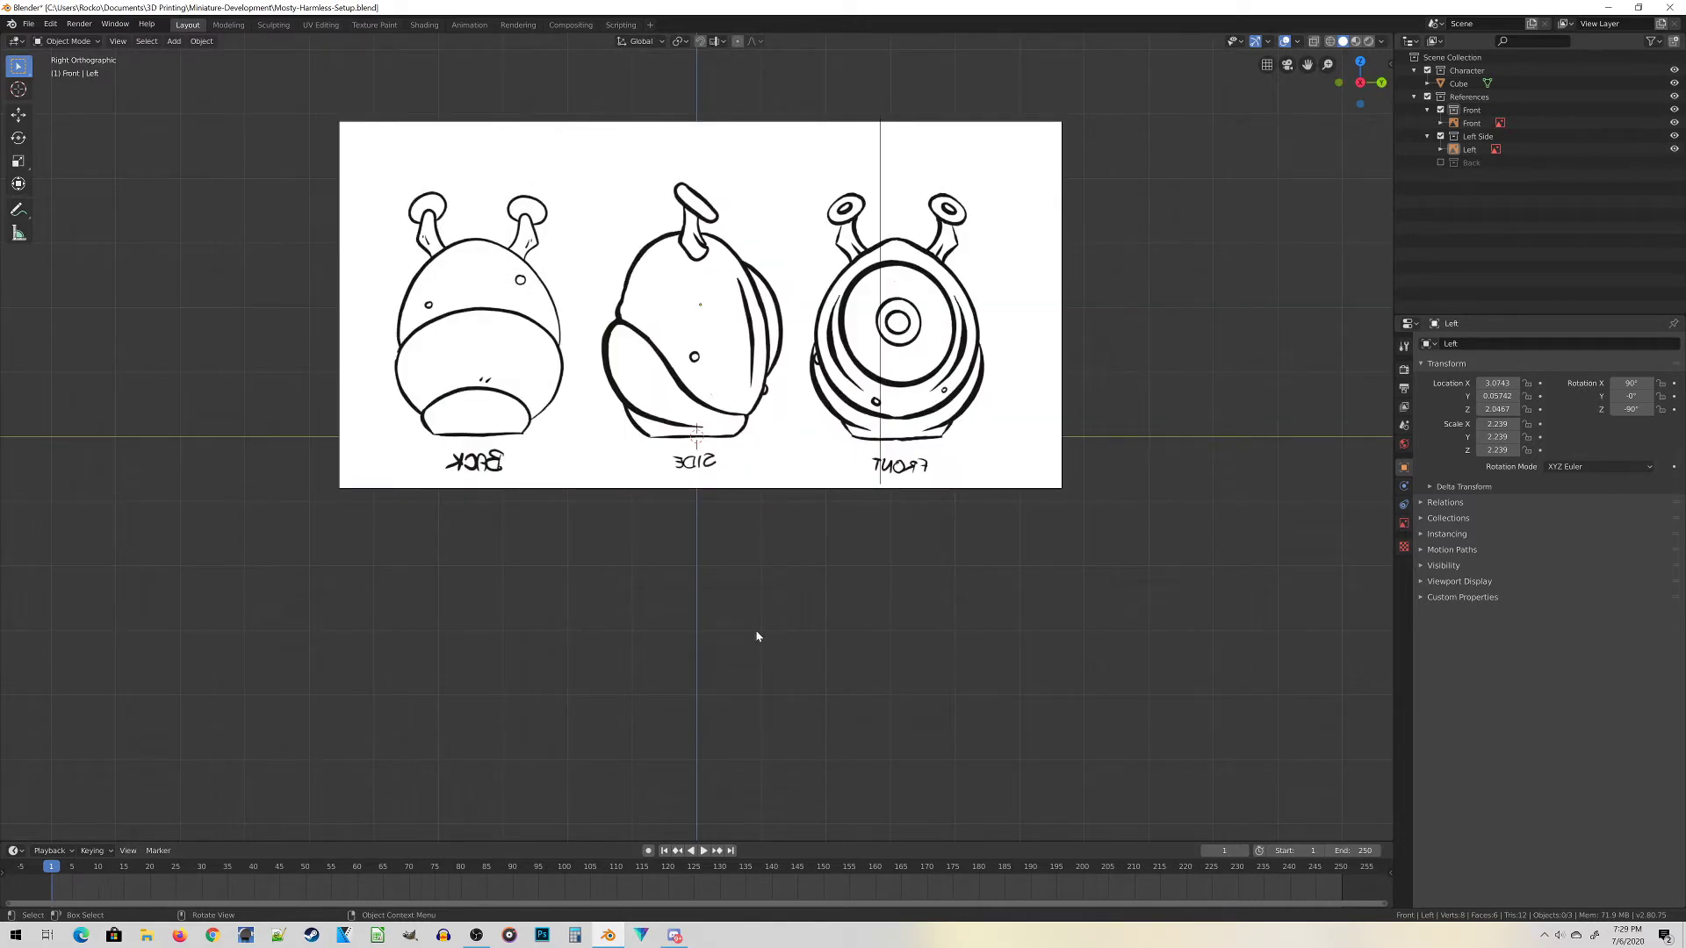
key("ctrl+KP_3")
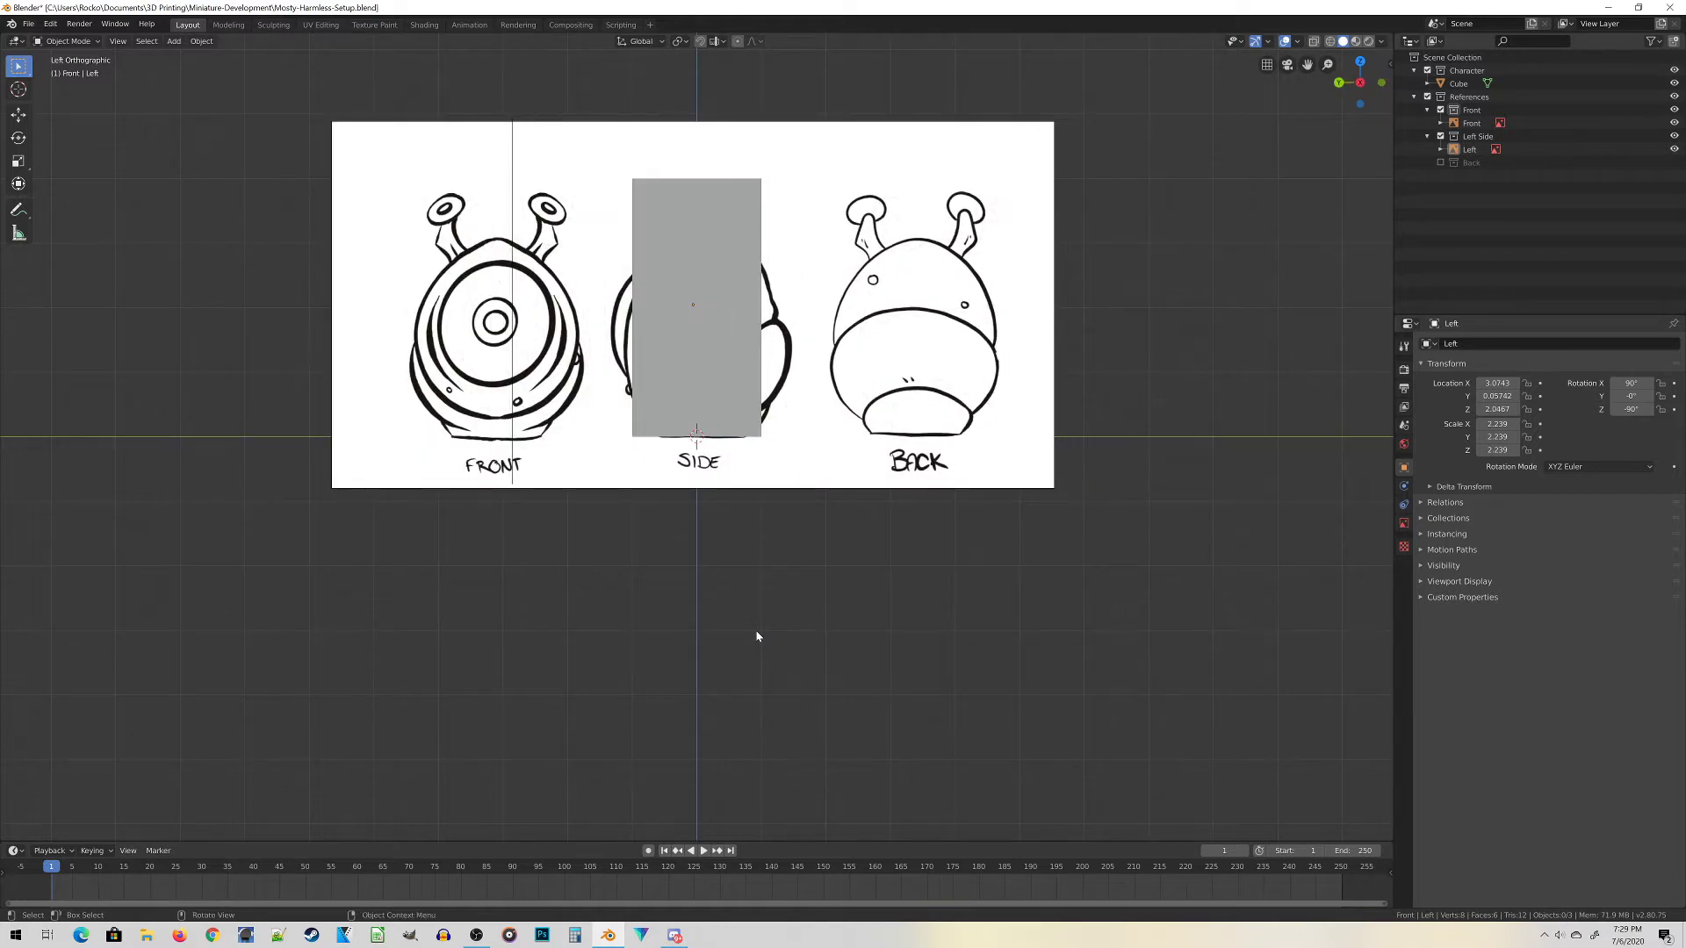
key("ctrl+KP_1")
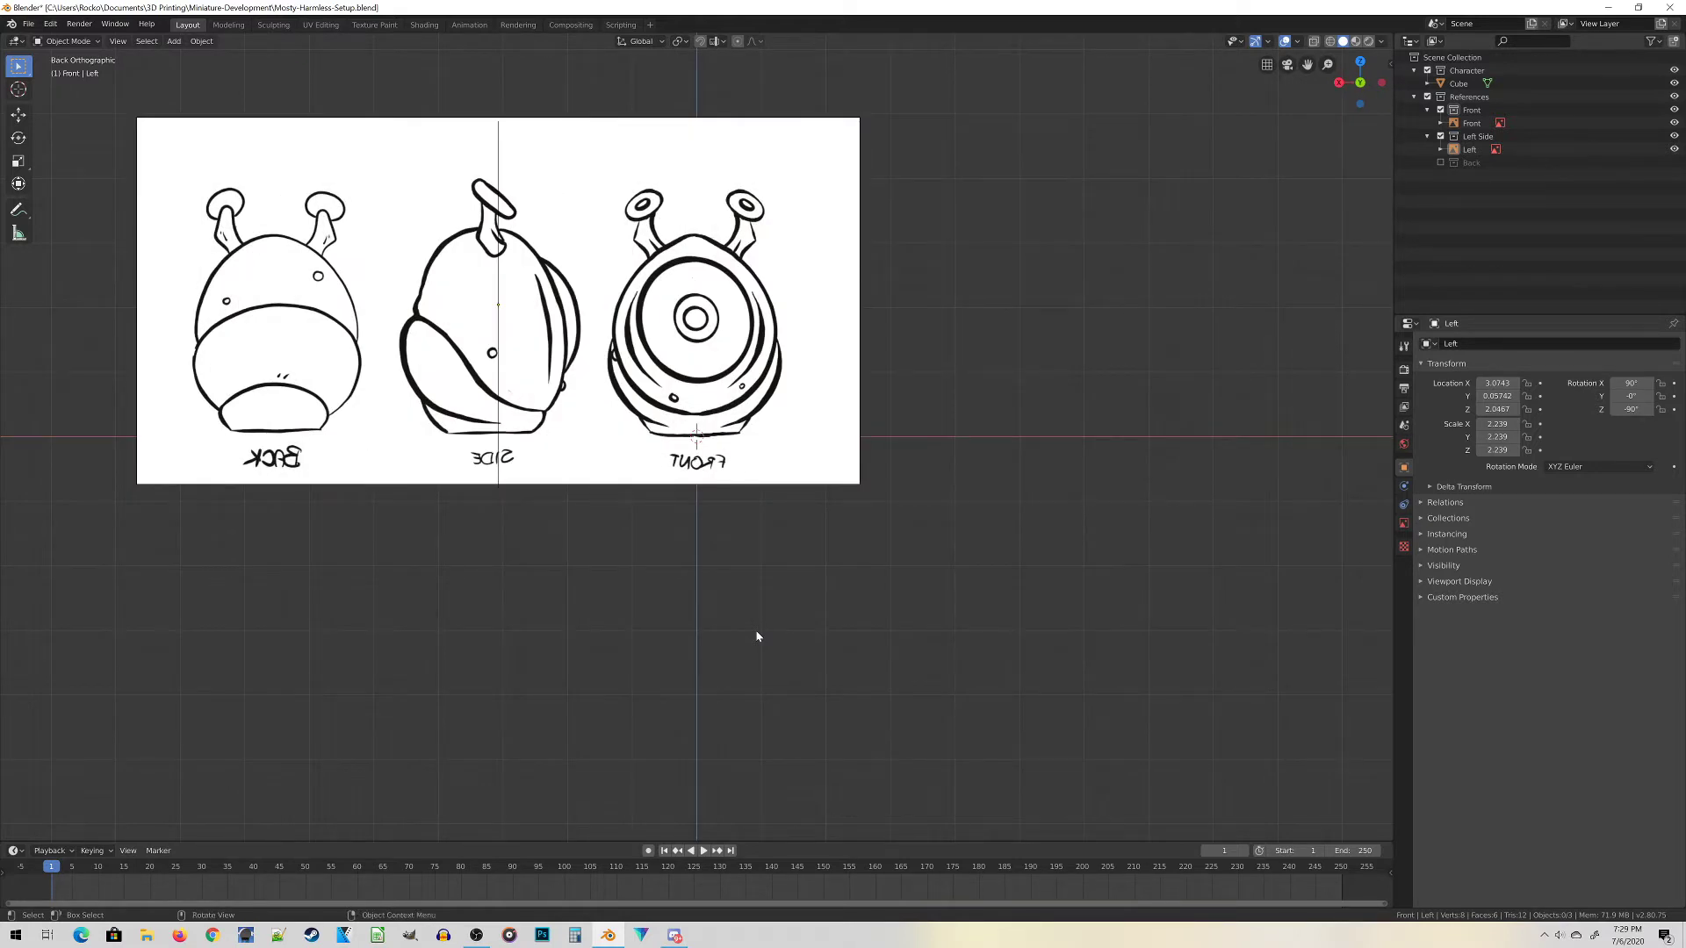
left_click(1441, 163)
left_click(1440, 109)
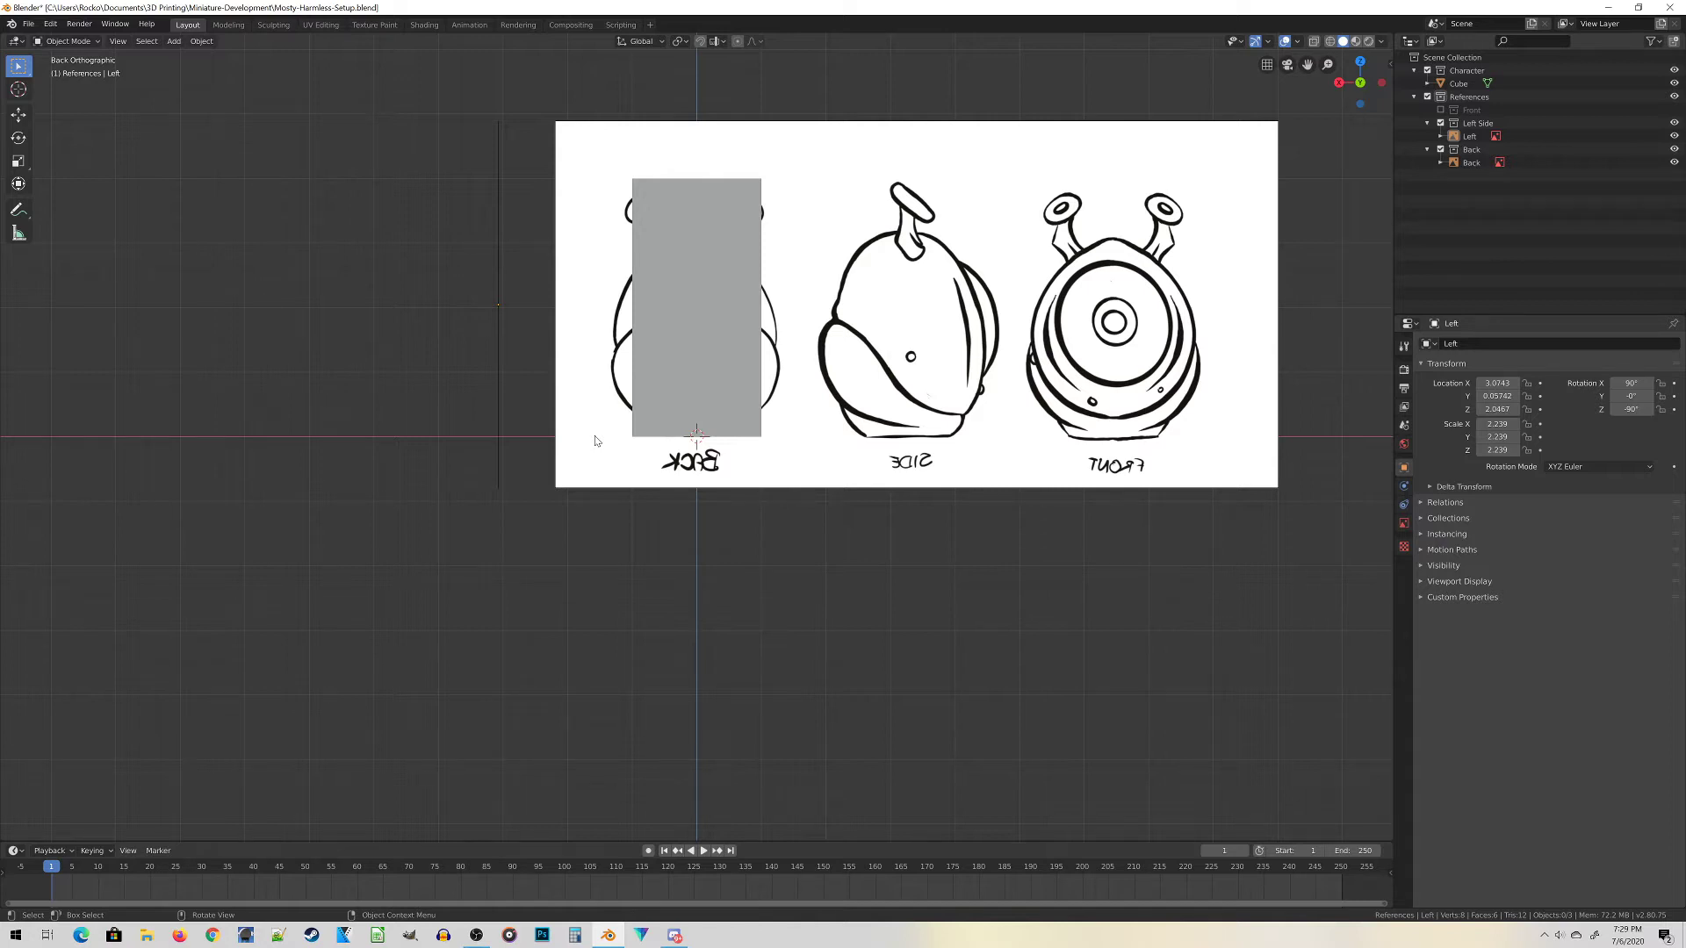
Display the block in wireframe shading over the side drawing in the left orthographic view.
key("KP_1")
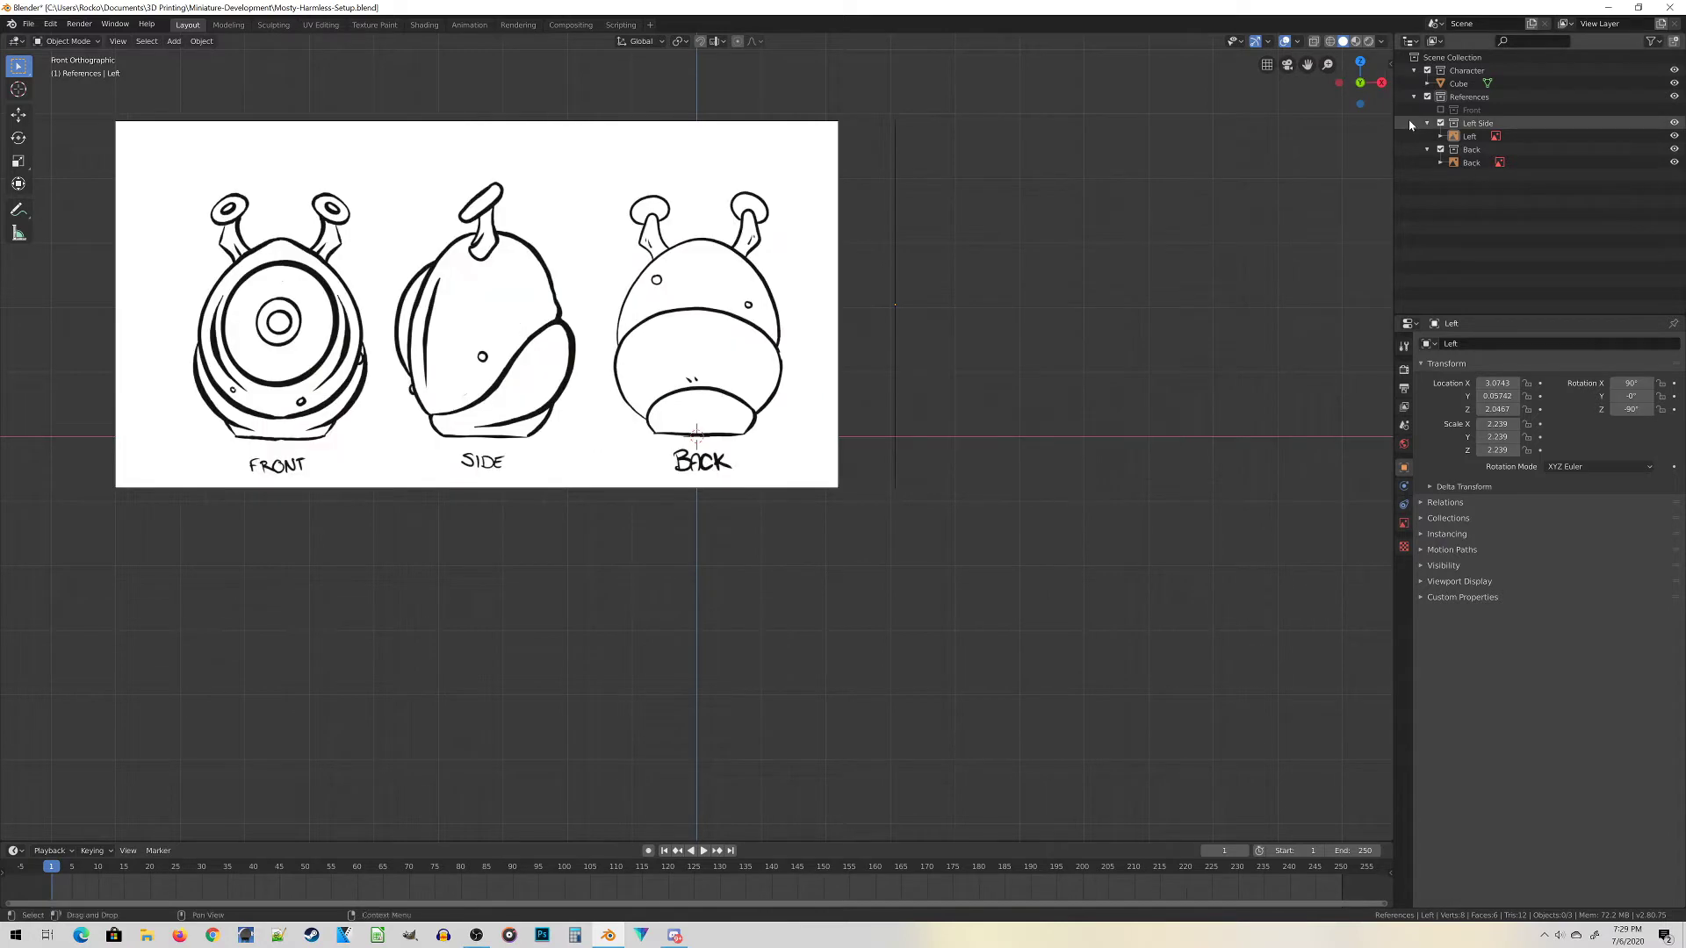
key("ctrl+KP_3")
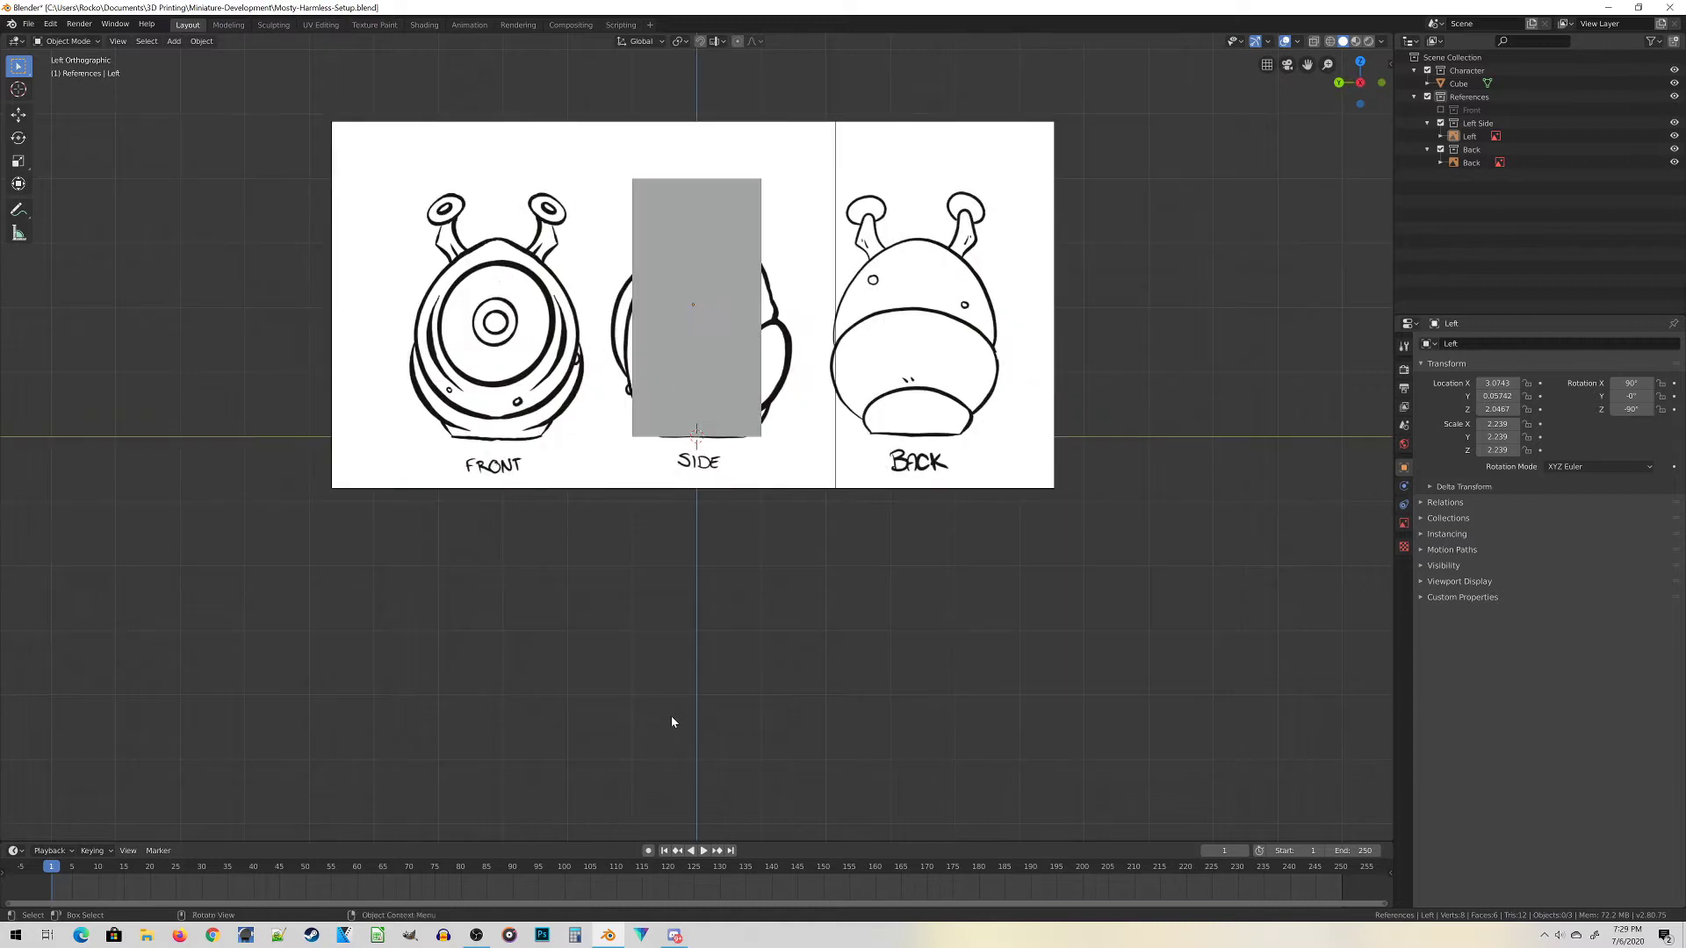
scroll(713, 351, "up", 2)
key("z")
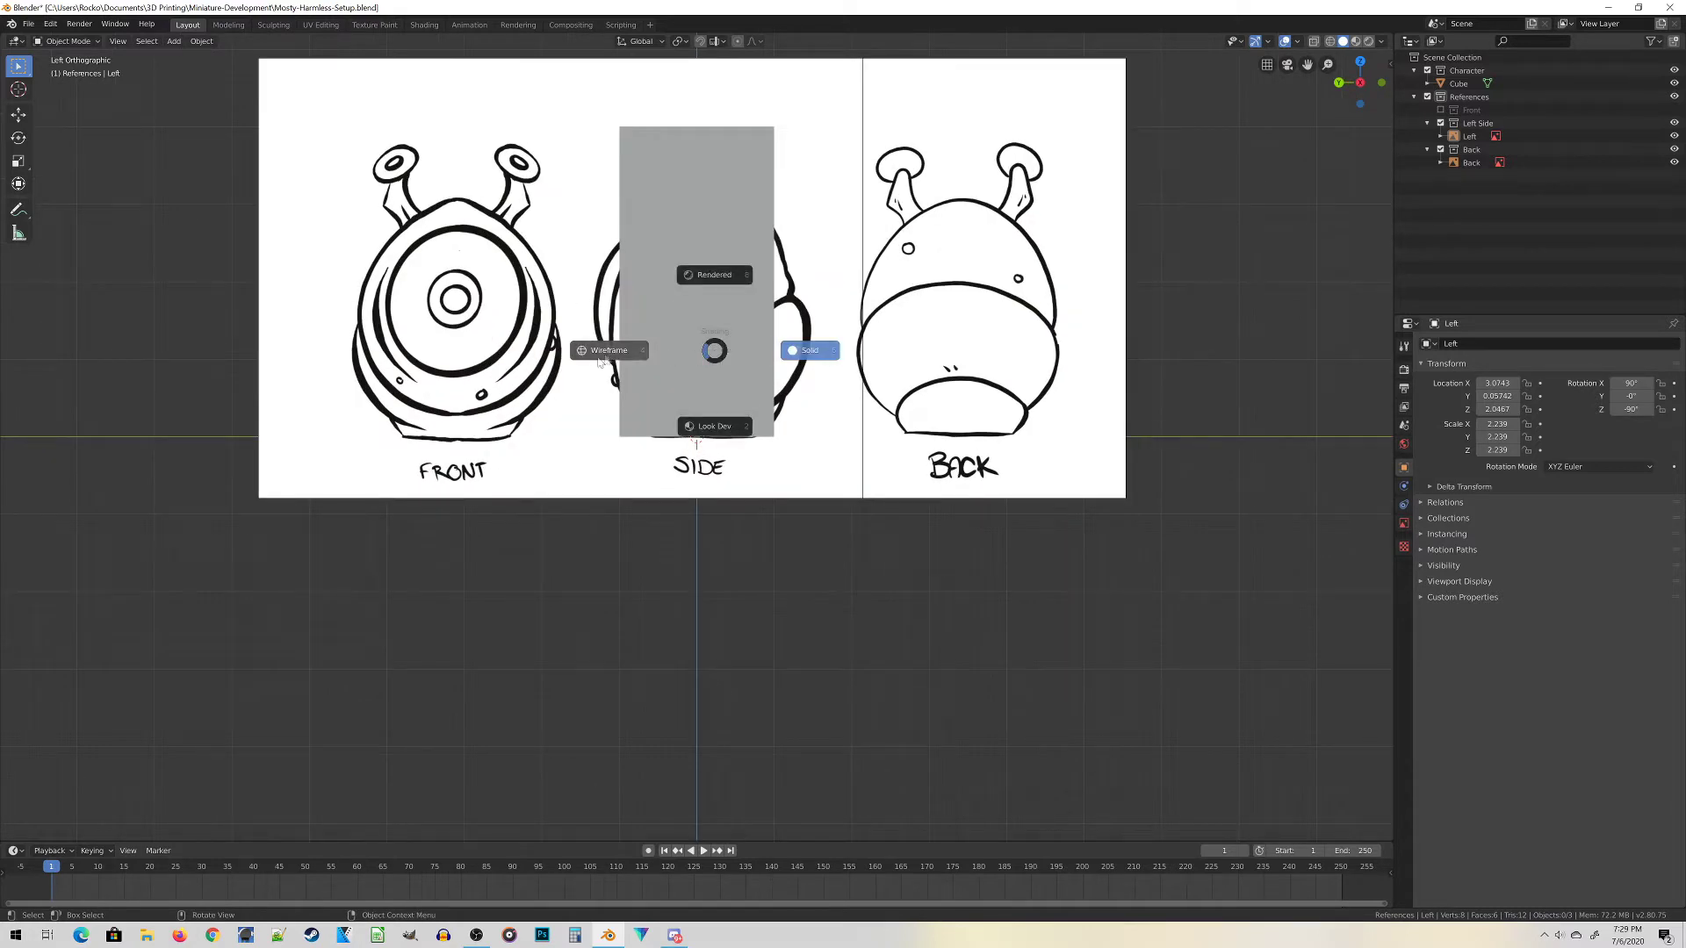
left_click(580, 365)
scroll(729, 349, "down", 3)
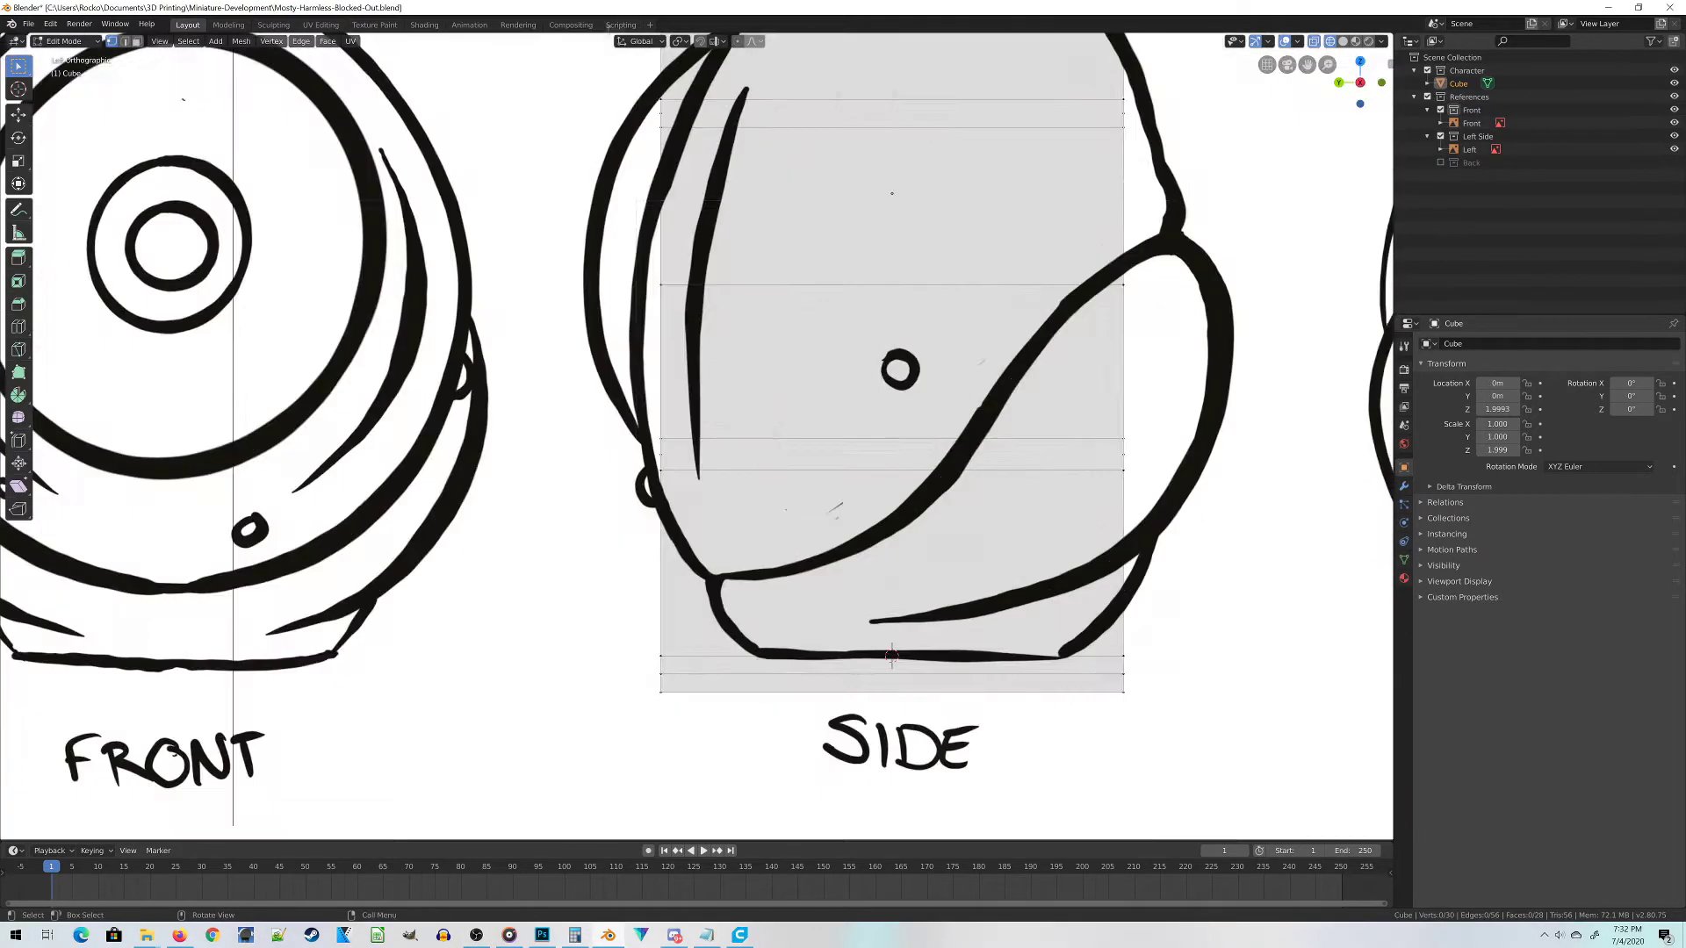
Move the mesh's upper back vertices inward to the side drawing's outline in left orthographic view, and toggle X-ray display.
scroll(696, 413, "down", 5)
key("KP_1")
scroll(696, 412, "up", 5)
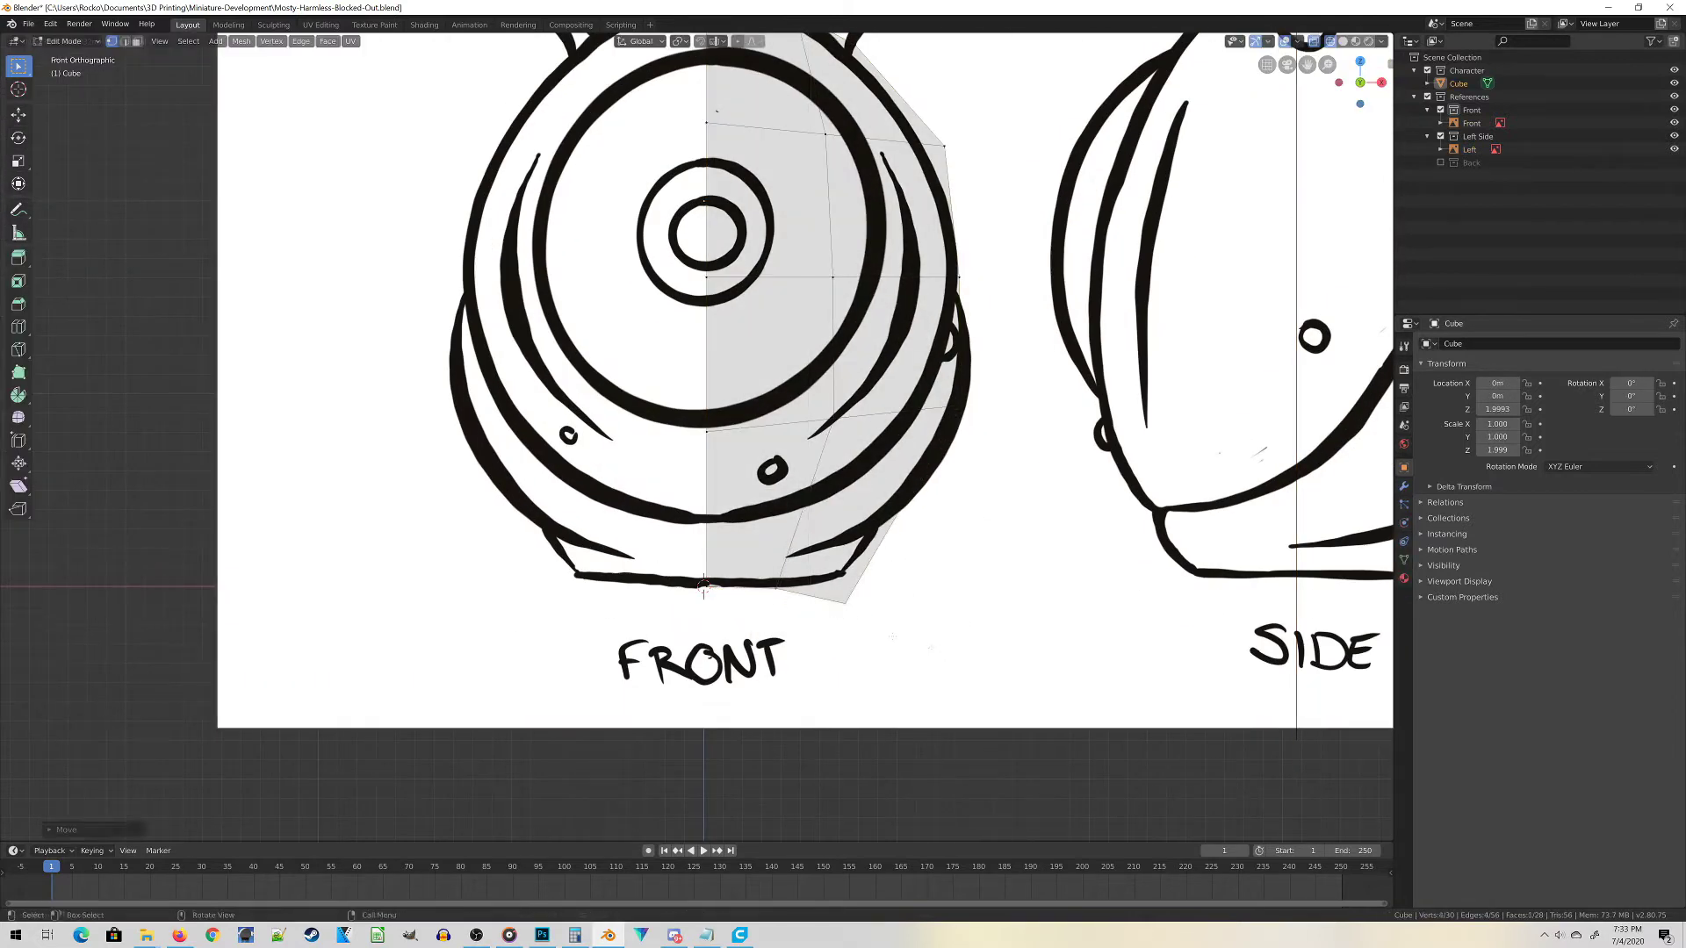
key("ctrl+KP_3")
scroll(696, 395, "down", 2)
scroll(696, 395, "up", 2)
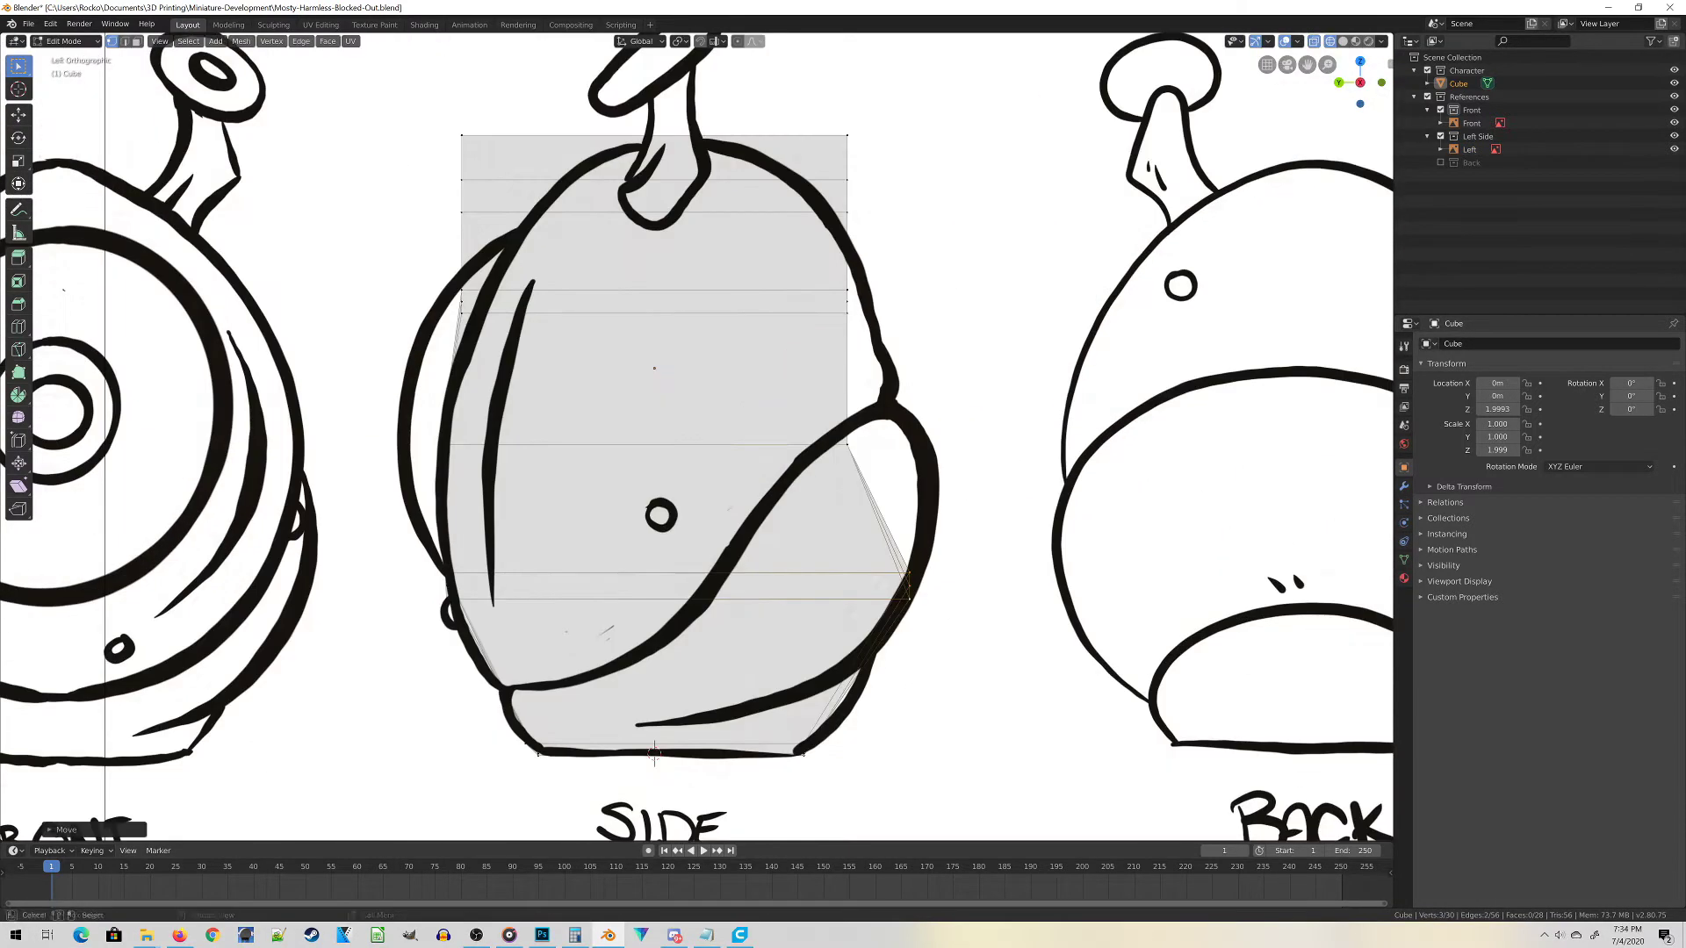
left_click_drag(846, 134, 772, 135)
key("n")
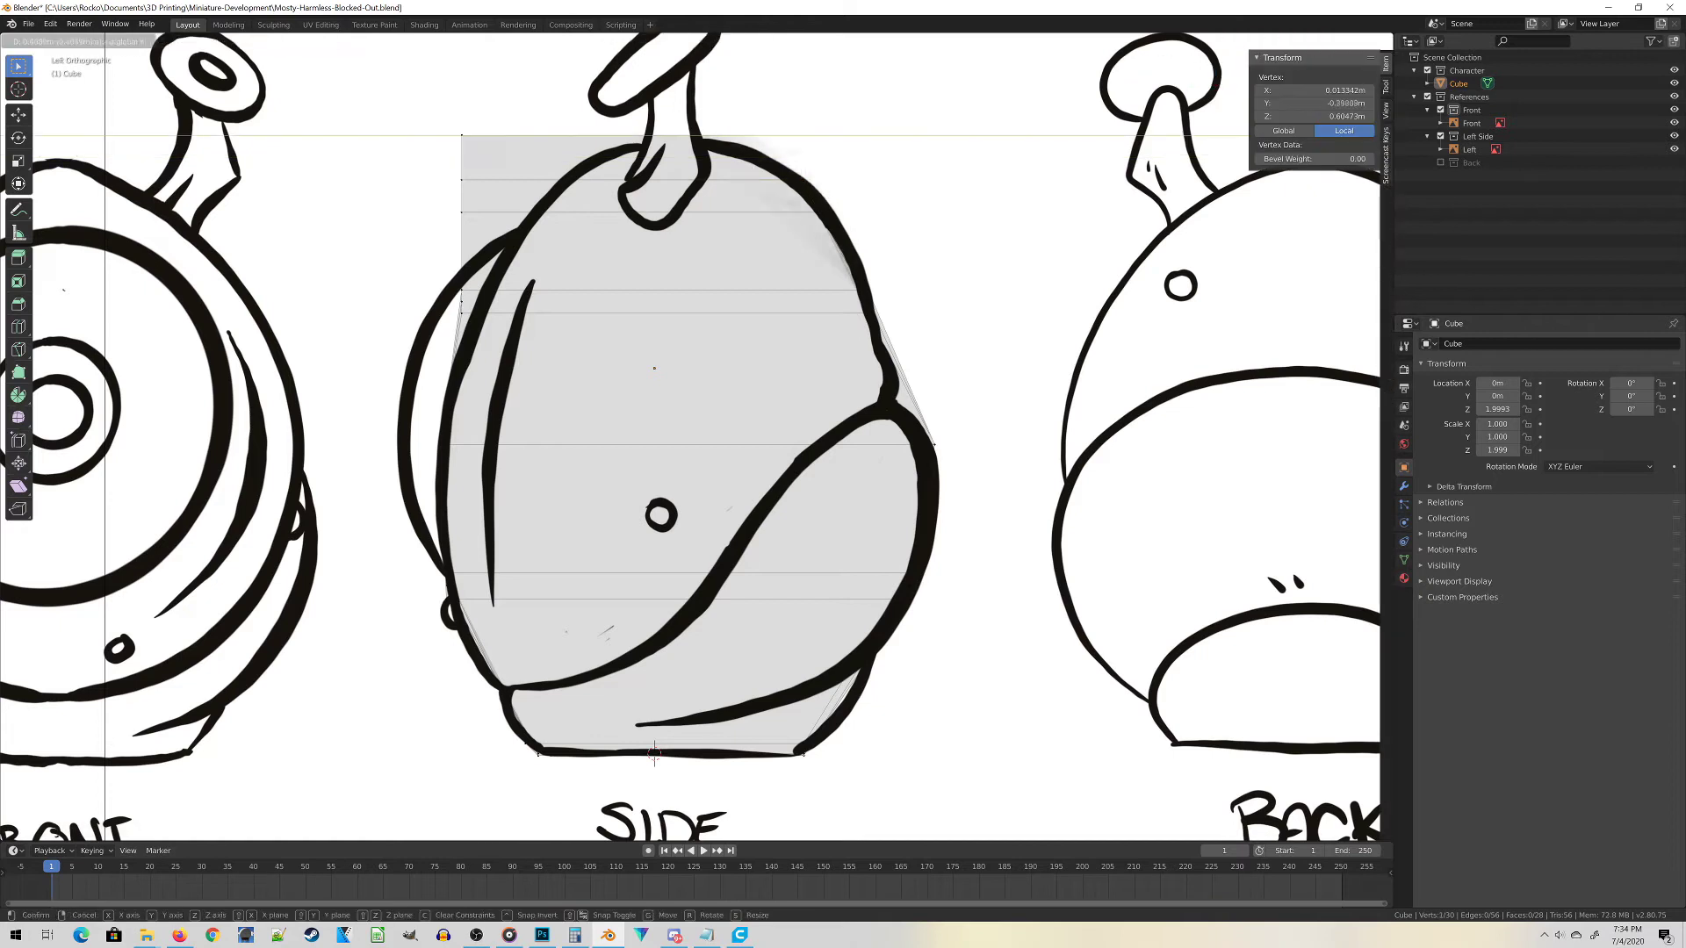
scroll(696, 395, "down", 2)
scroll(696, 395, "up", 2)
left_click_drag(640, 301, 787, 302)
key("alt+z")
key("ctrl+KP_3")
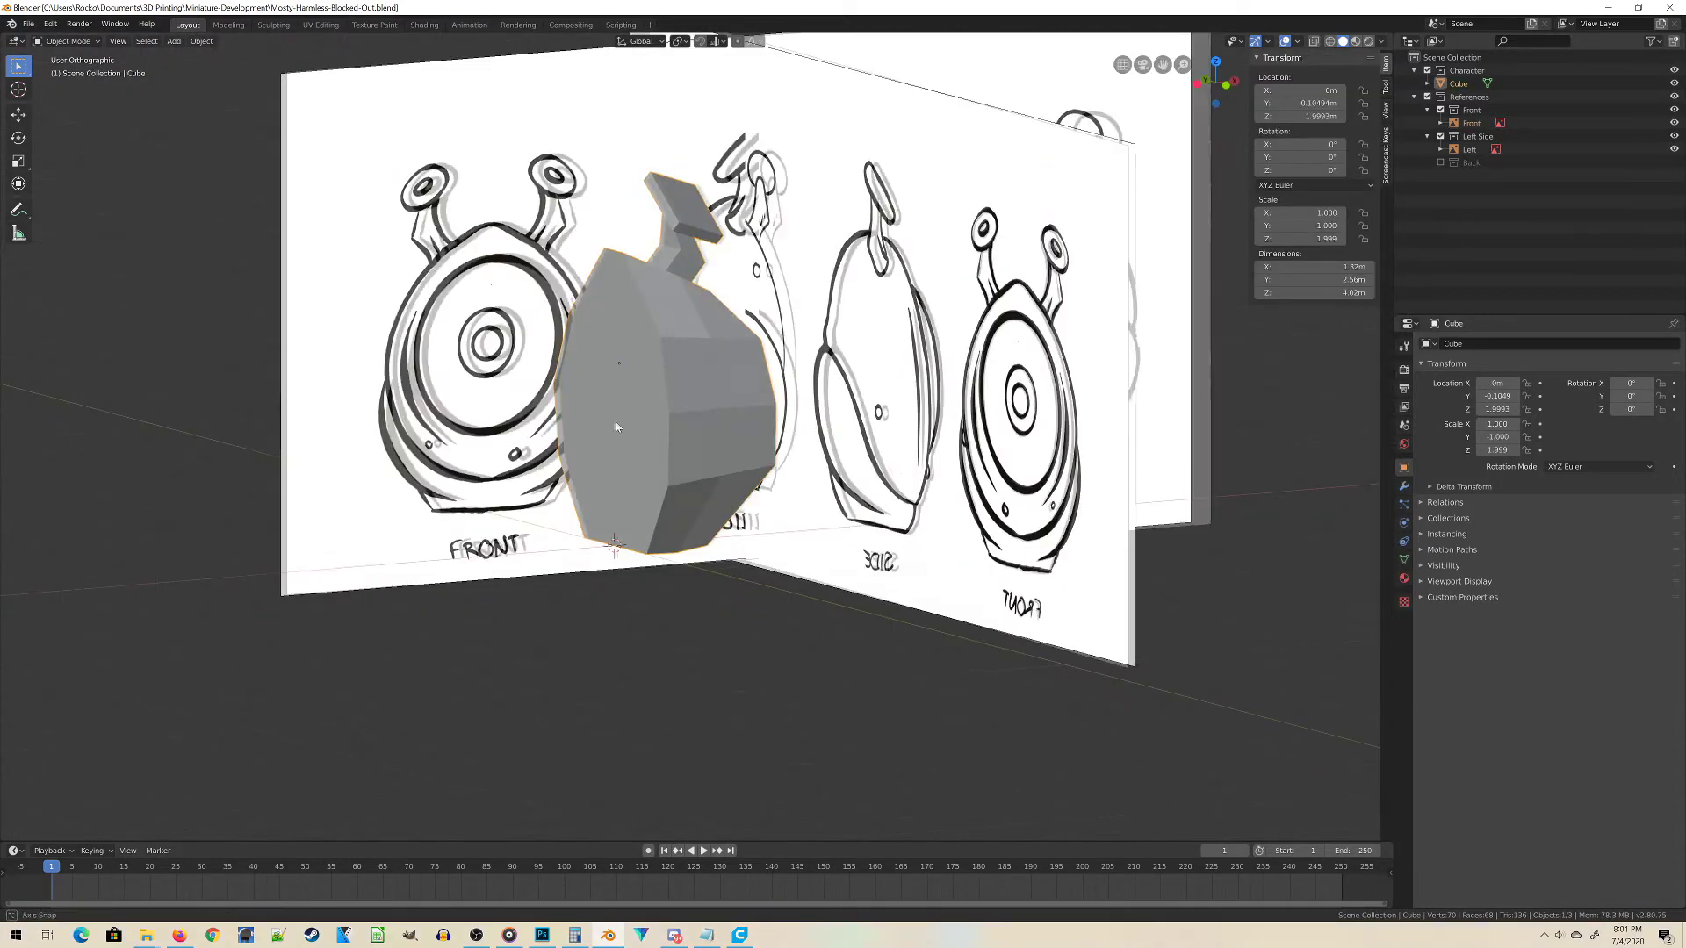
Open the half-body mesh in Edit Mode with wireframe shading over the front drawing in front orthographic view.
middle_click_drag(615, 428, 600, 429)
key("KP_1")
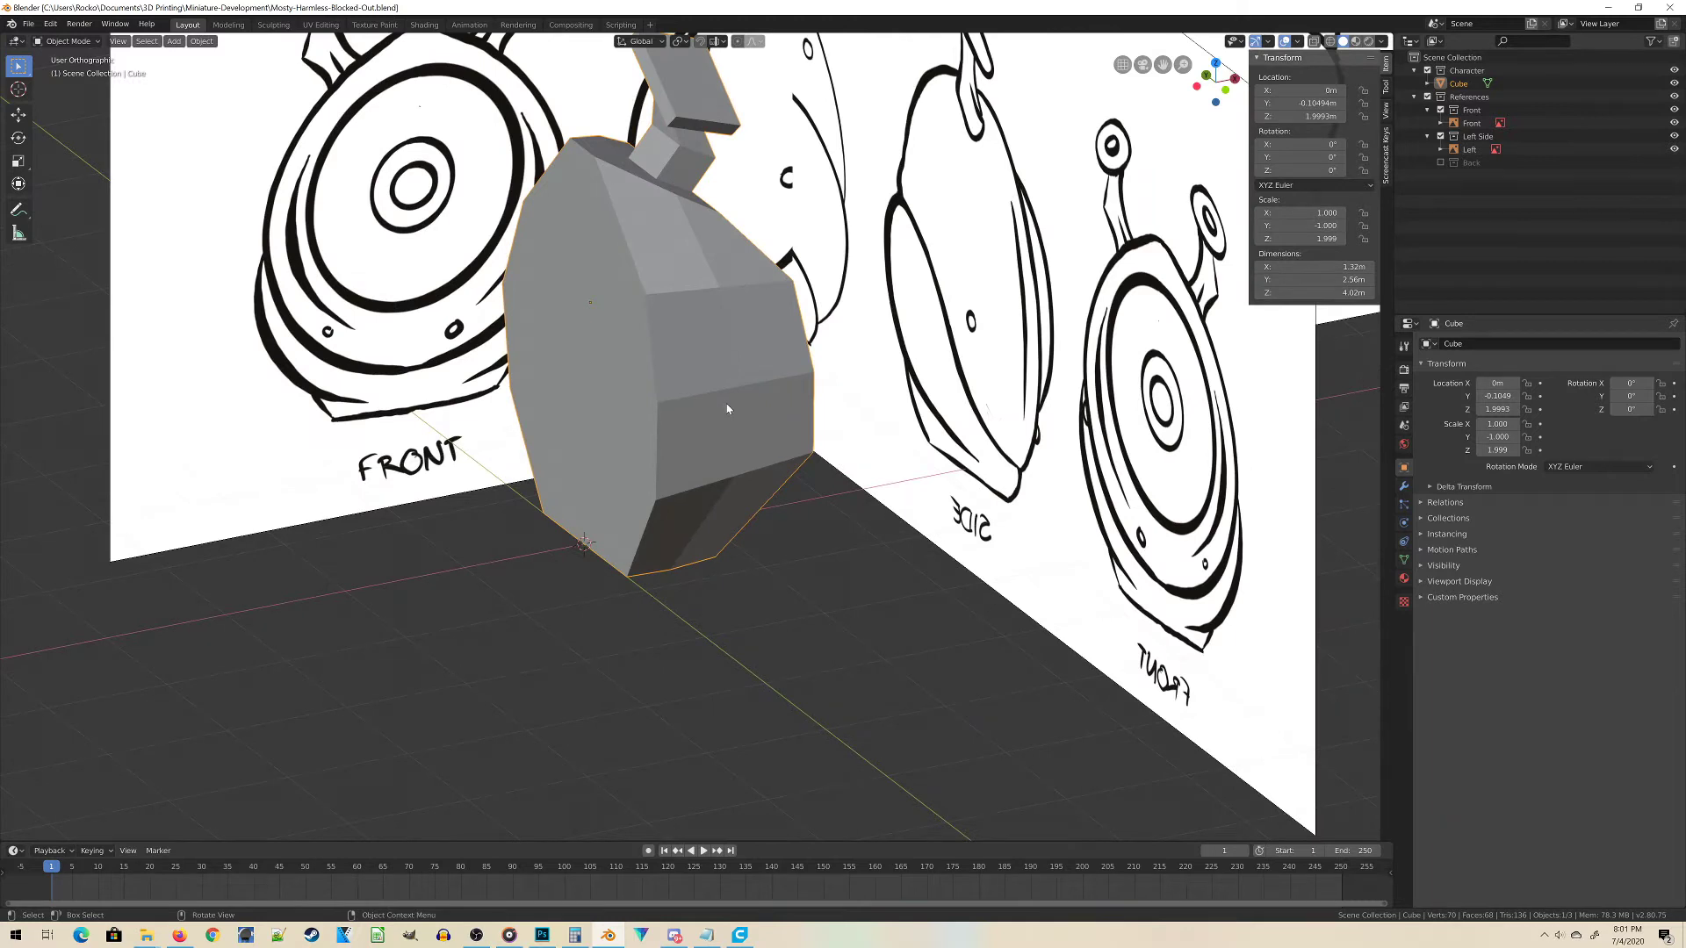
key("KP_1")
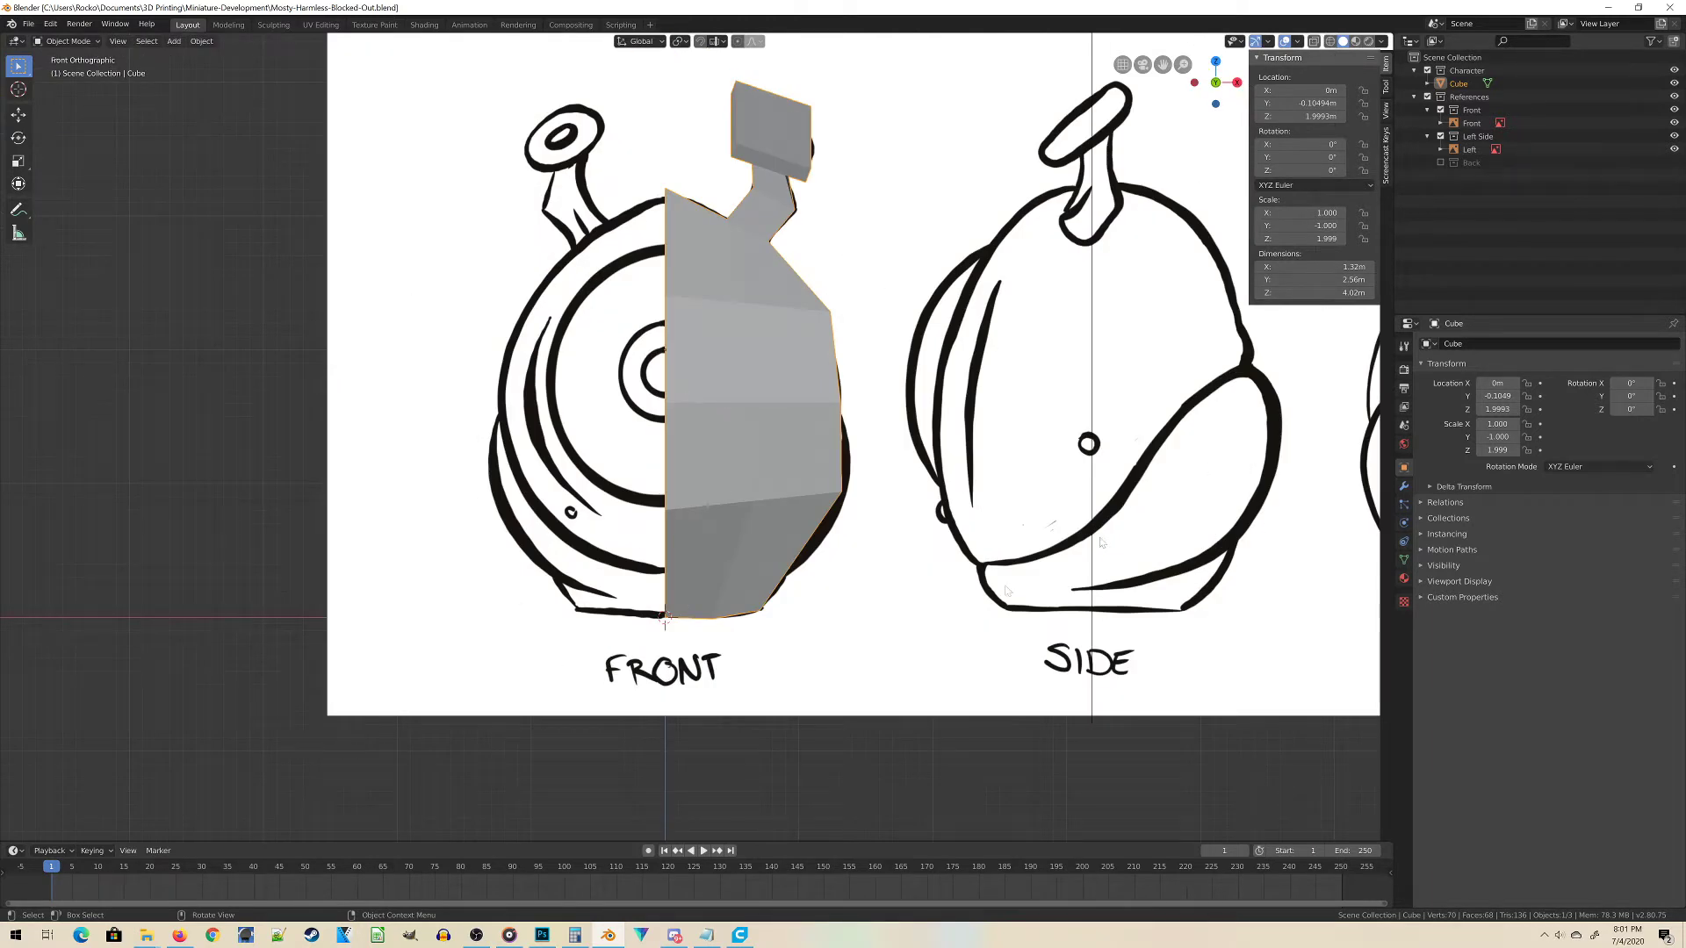
key("Tab")
key("z")
left_click(693, 263)
scroll(690, 307, "up", 5)
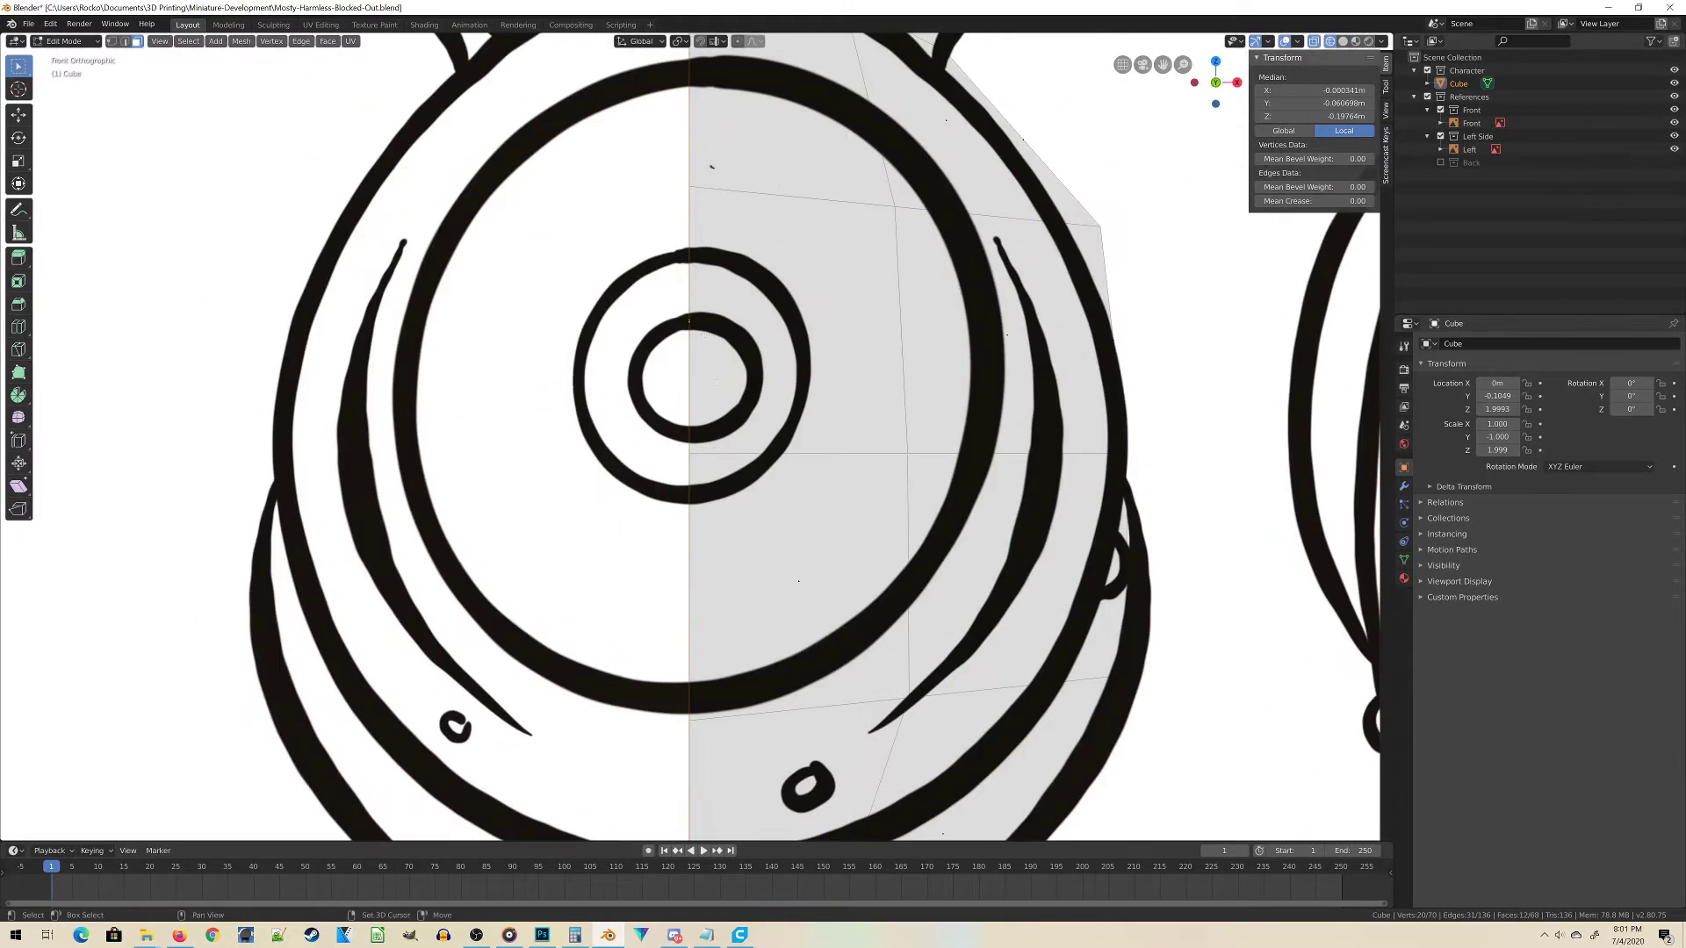
Select the whole mesh, return to Object Mode and add a Mirror modifier to the half body.
key("a")
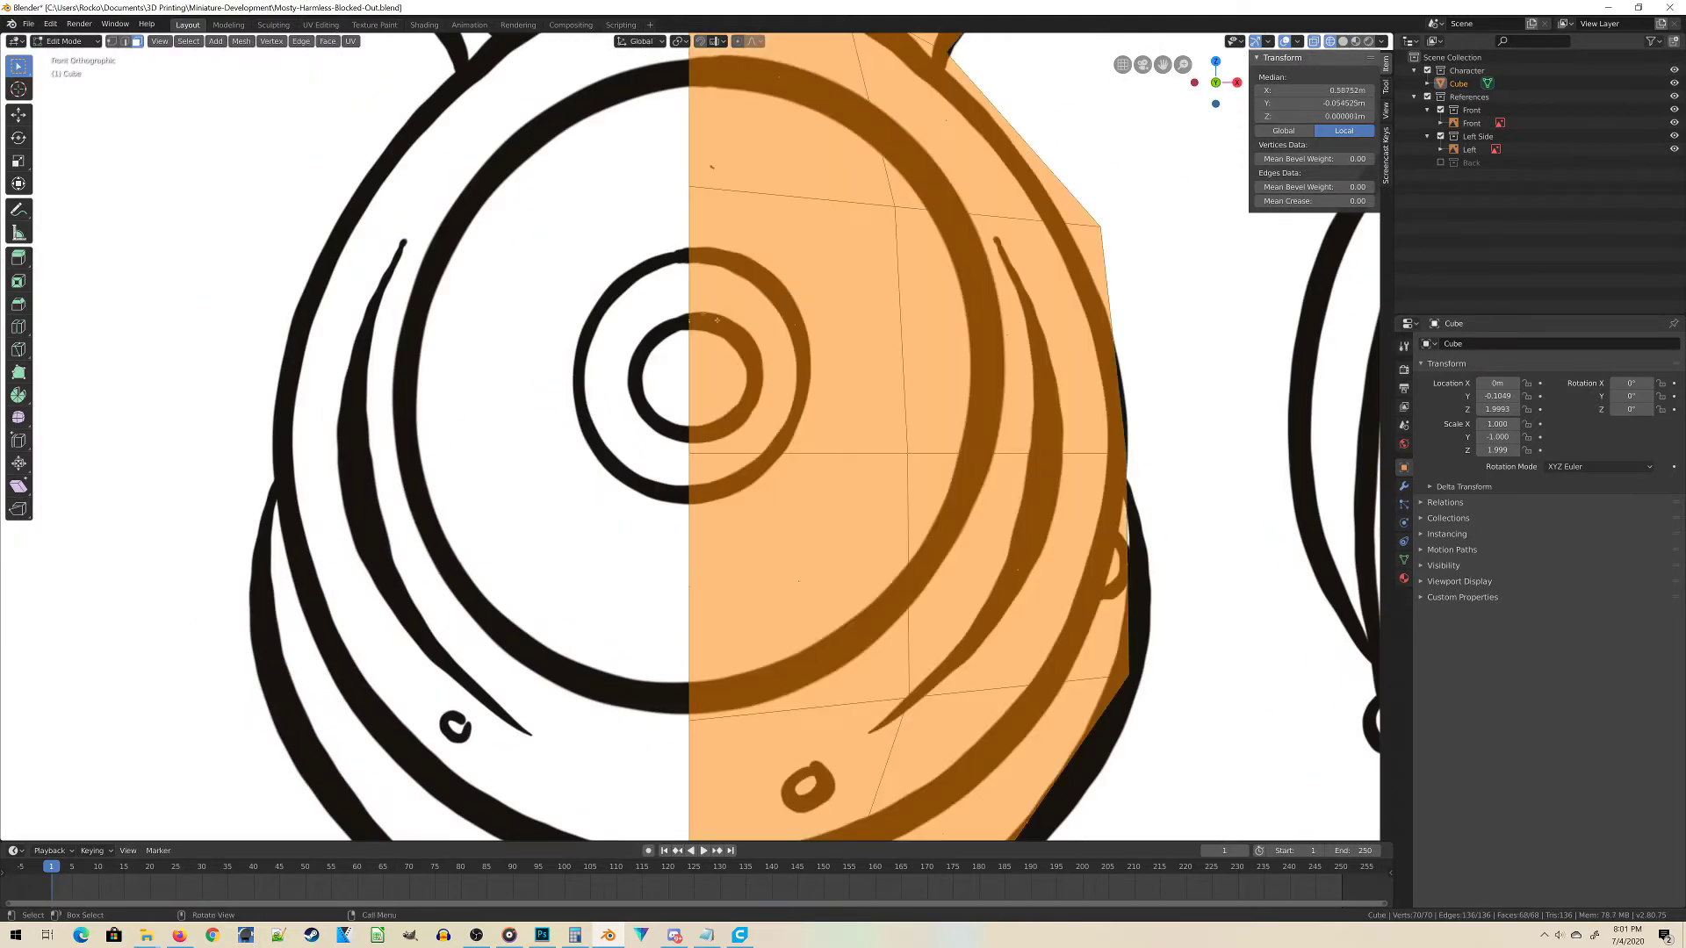
scroll(753, 391, "down", 1)
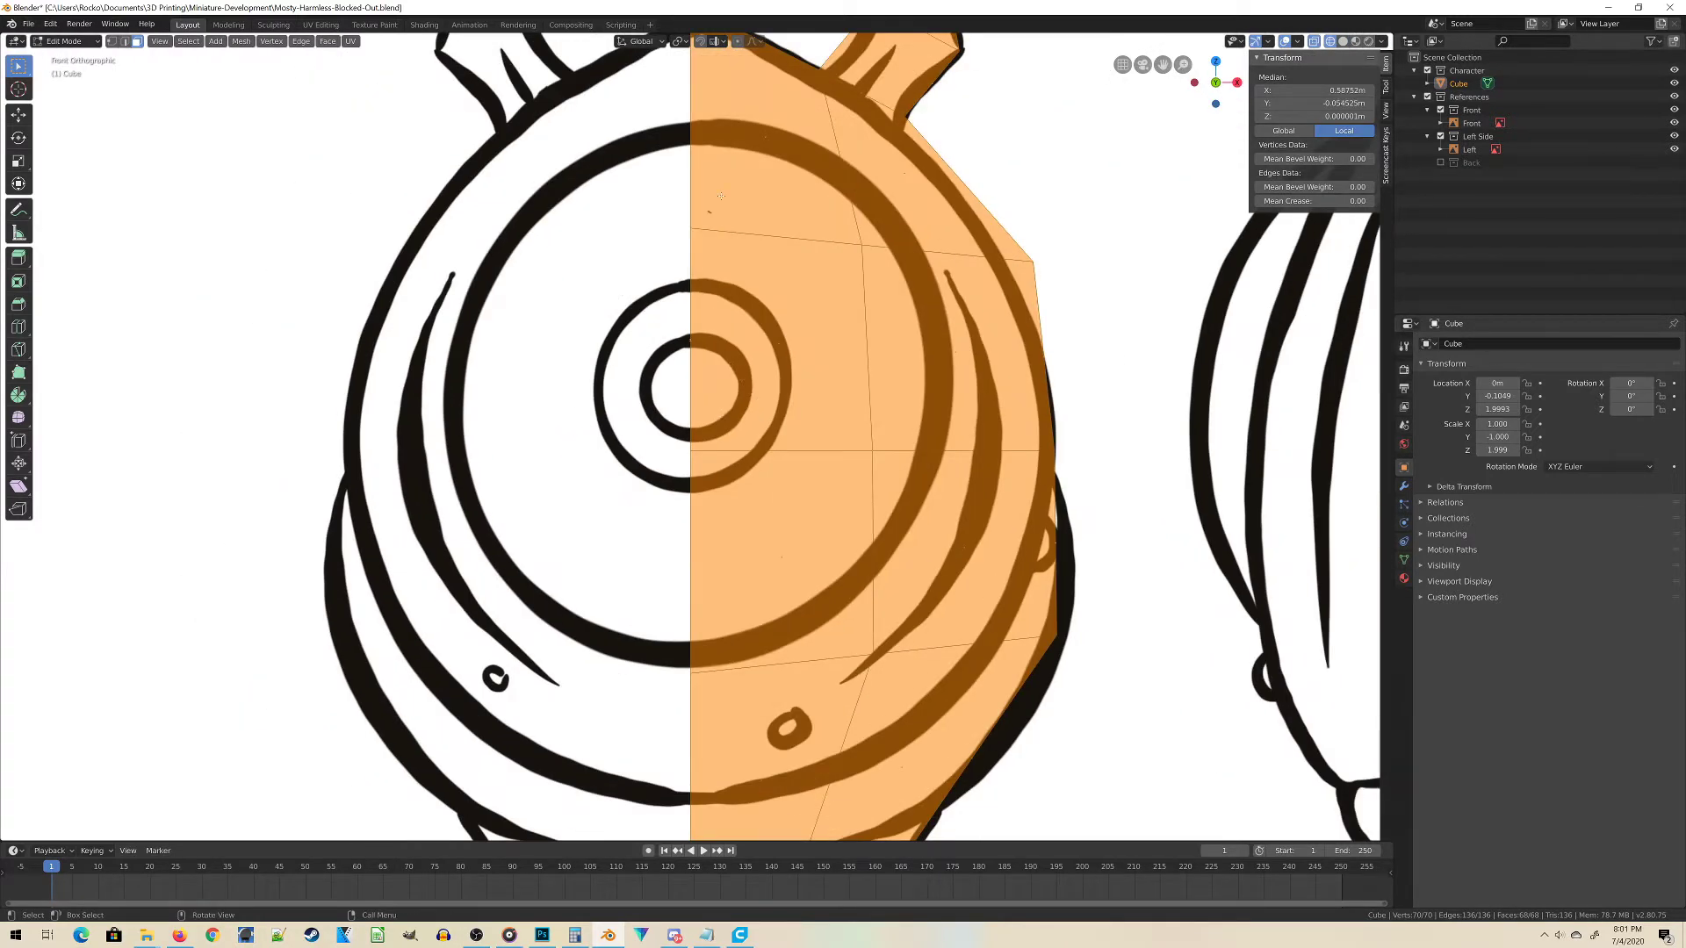
scroll(720, 196, "down", 3)
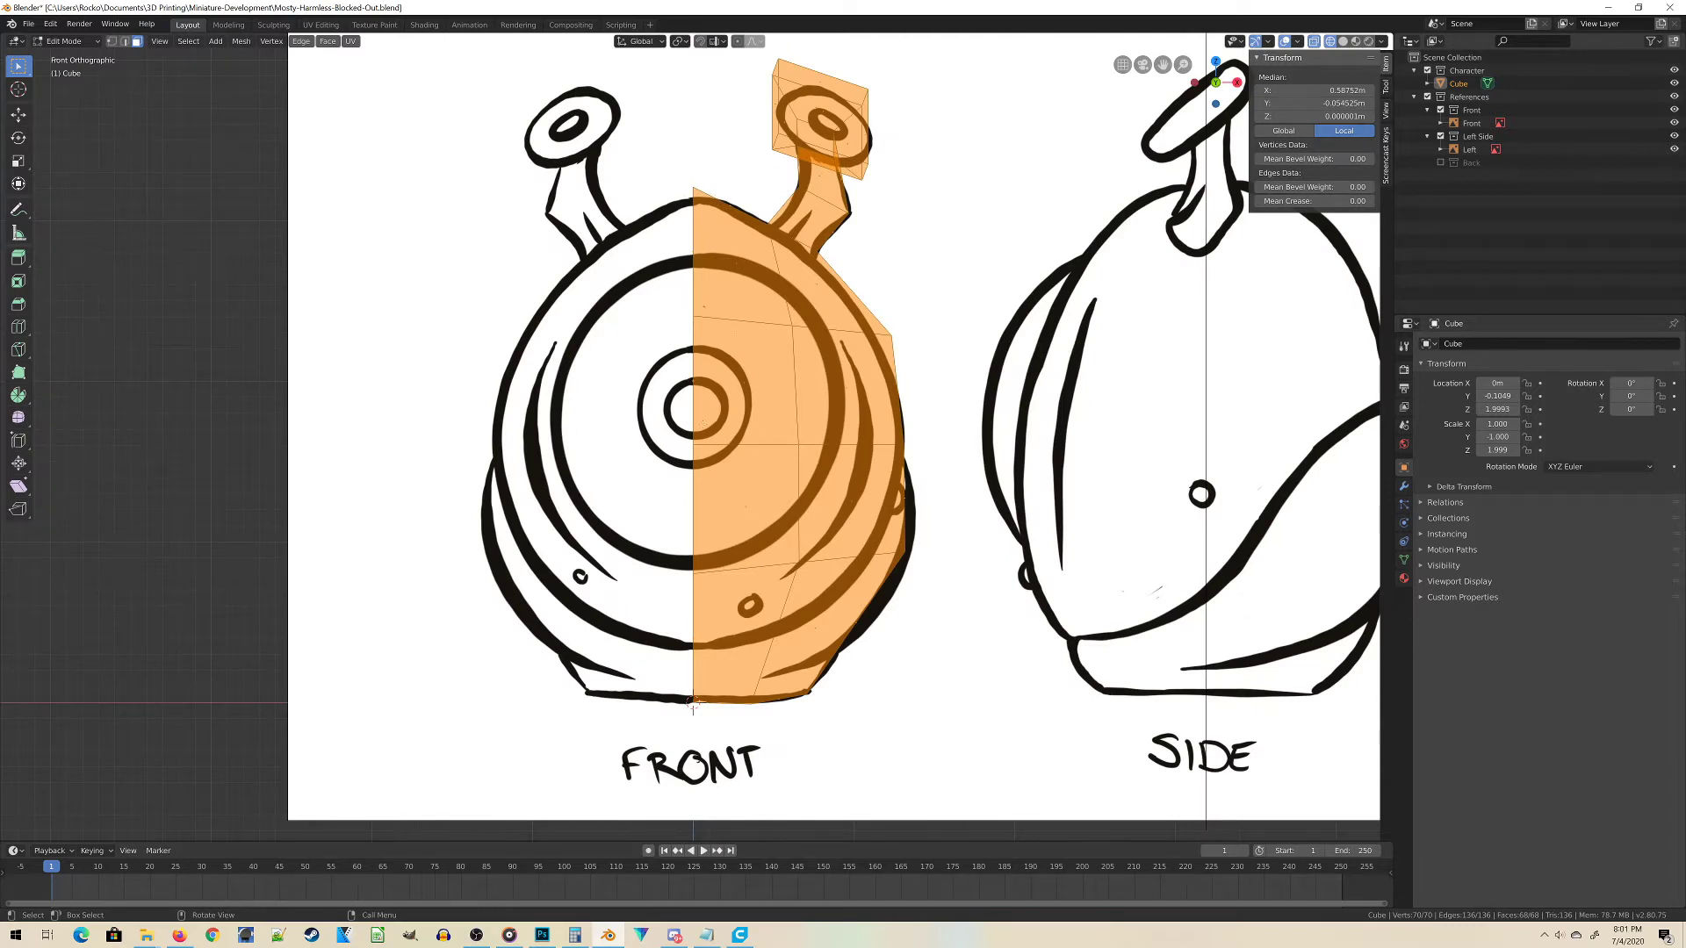
key("Tab")
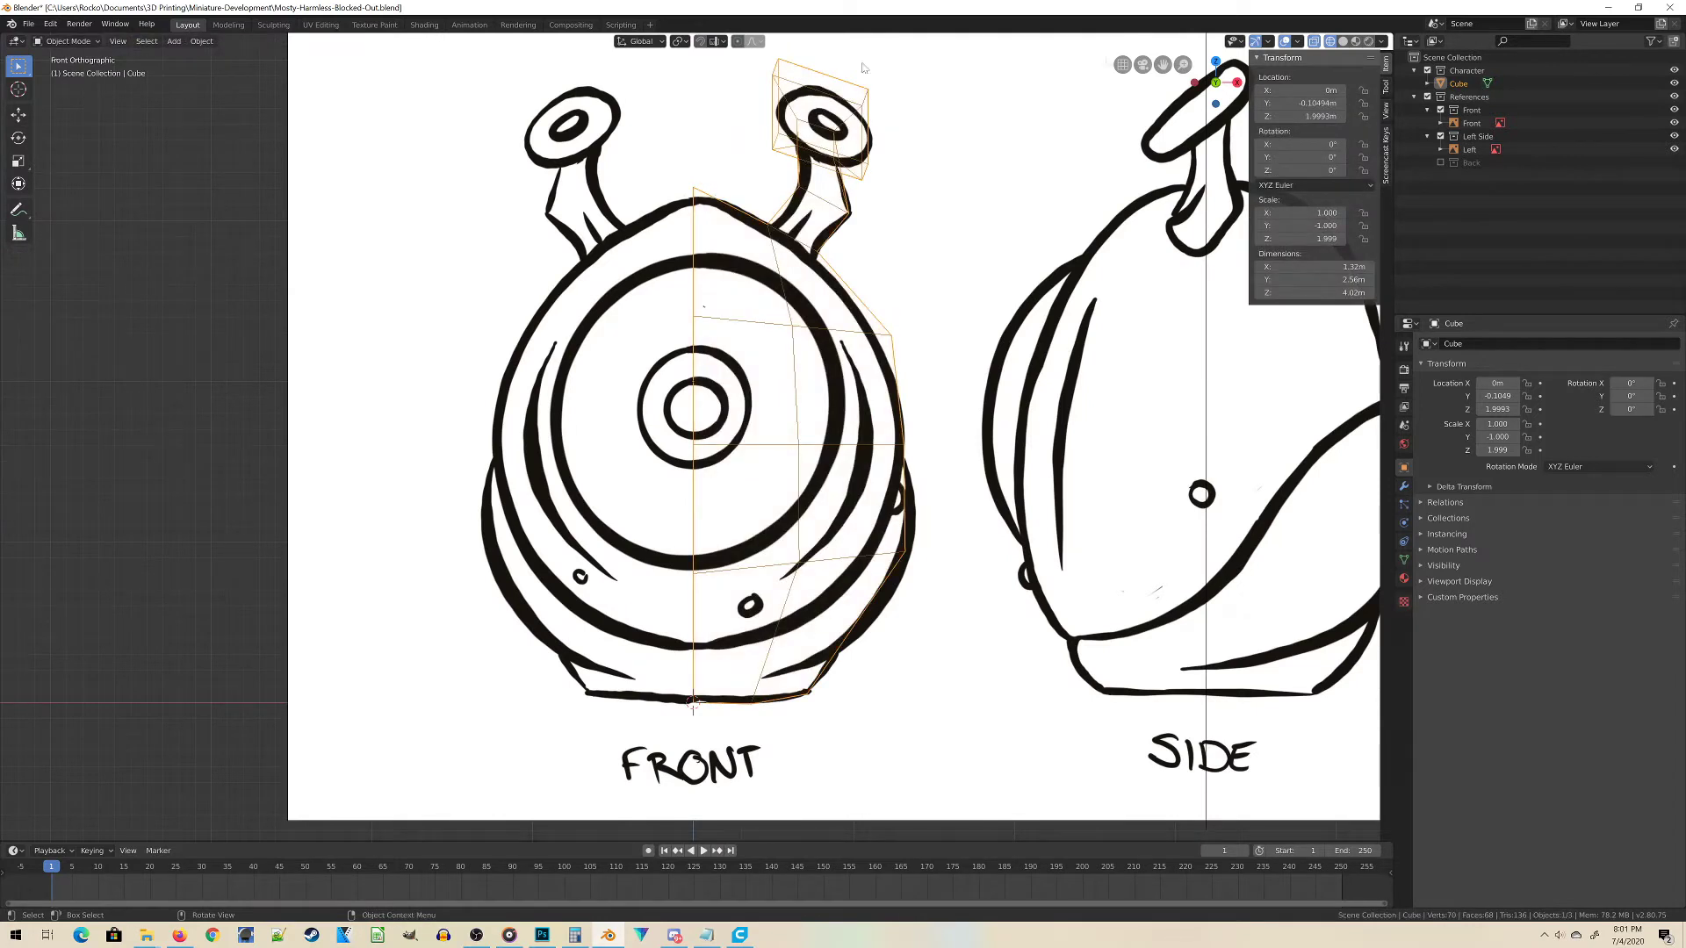
left_click(1403, 487)
left_click(1451, 344)
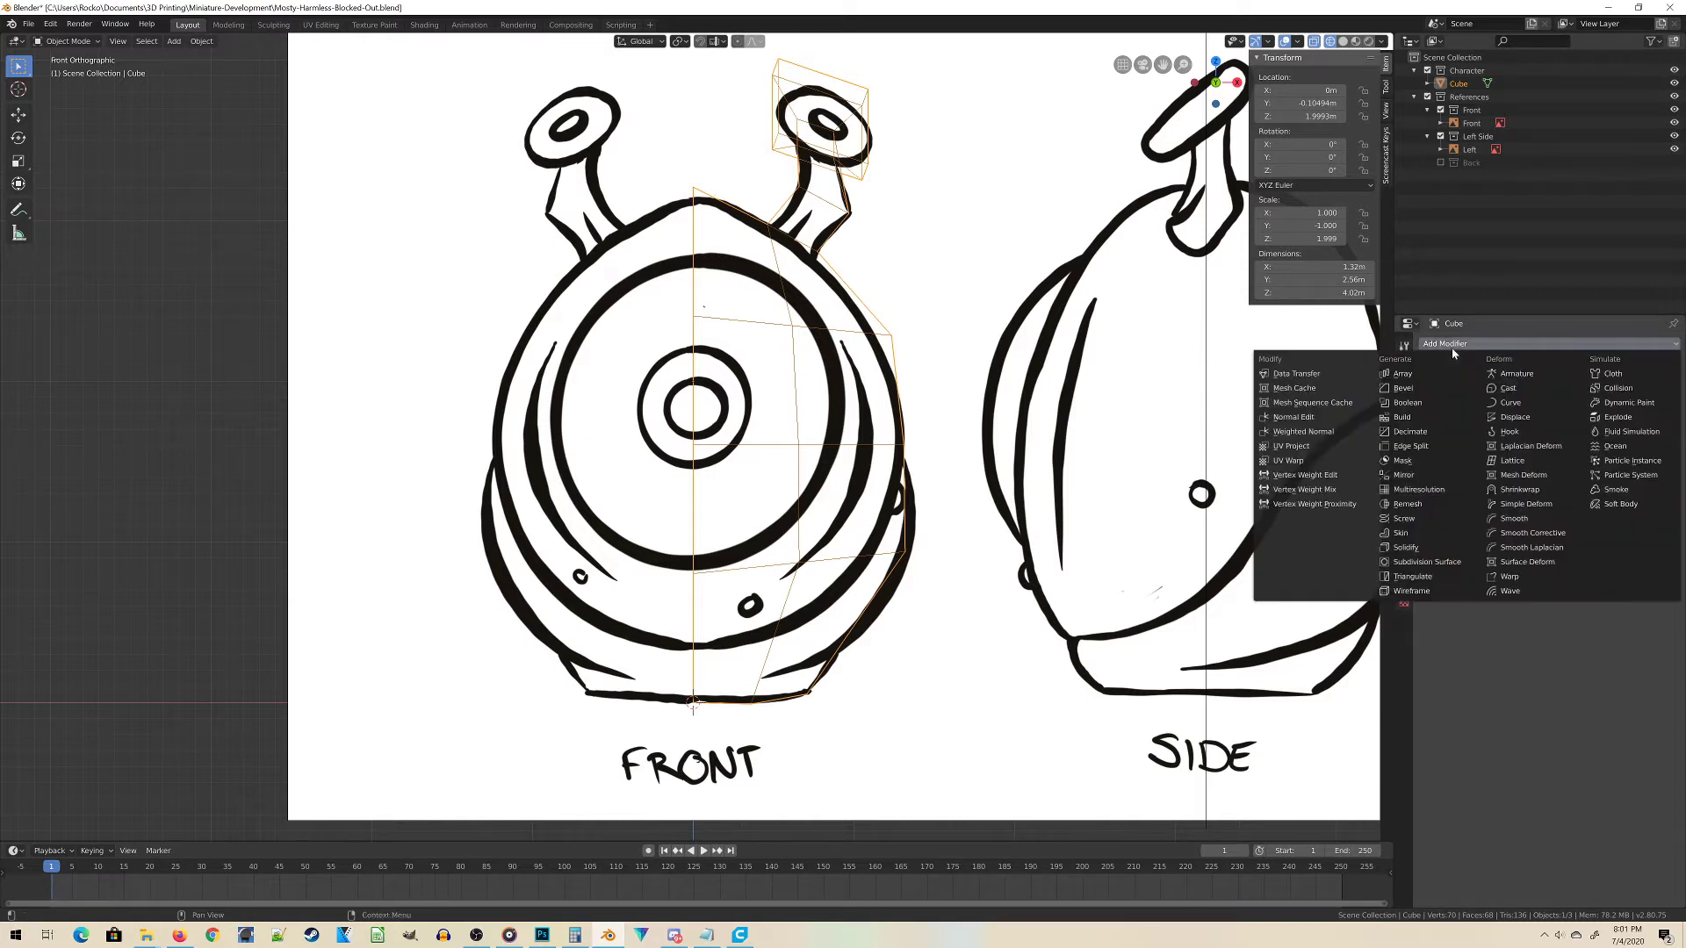
left_click(1412, 476)
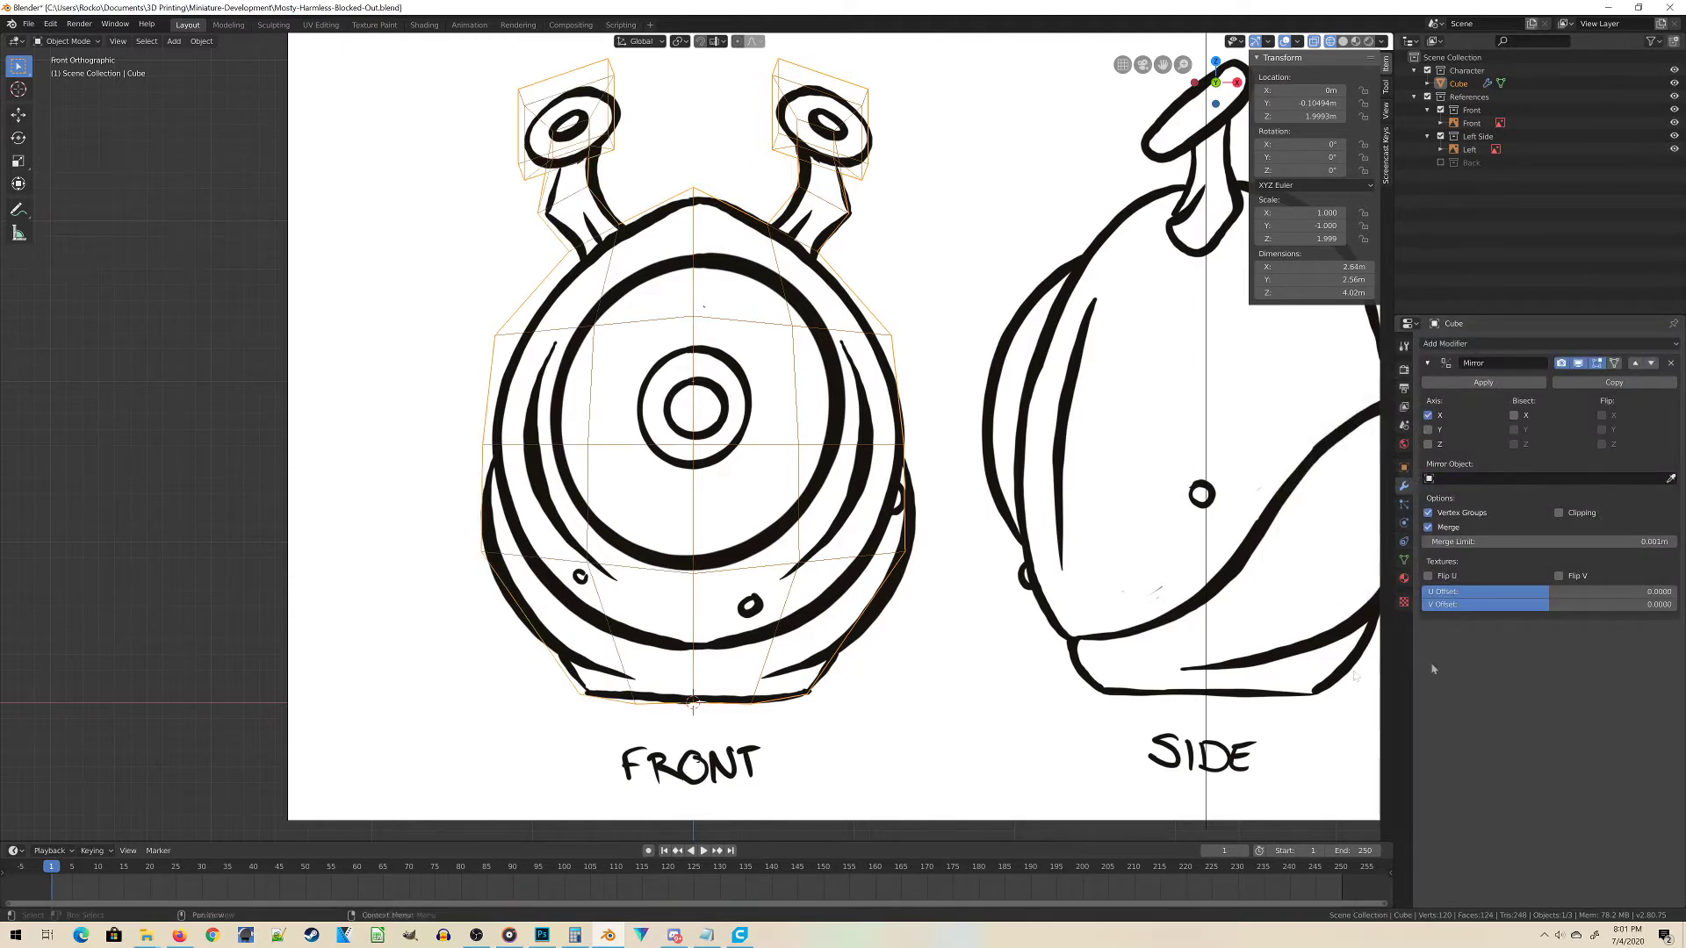
Set the Mirror modifier's merge limit to 0.5 m and apply the modifier to the body.
scroll(798, 567, "down", 3)
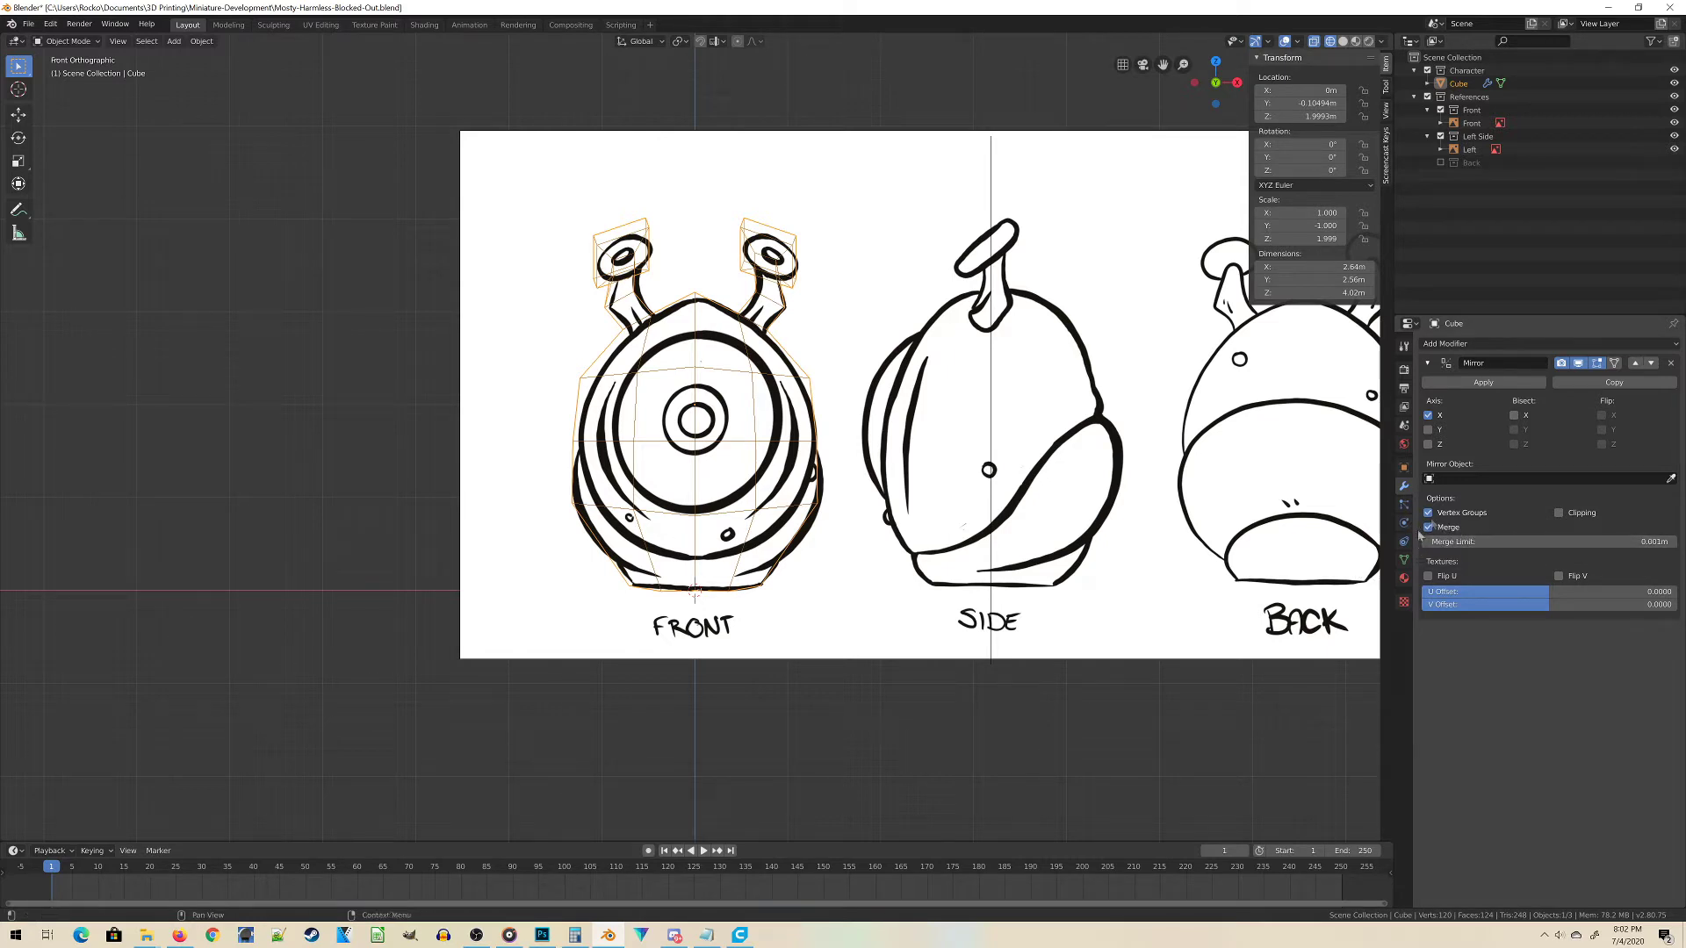
scroll(689, 331, "up", 10)
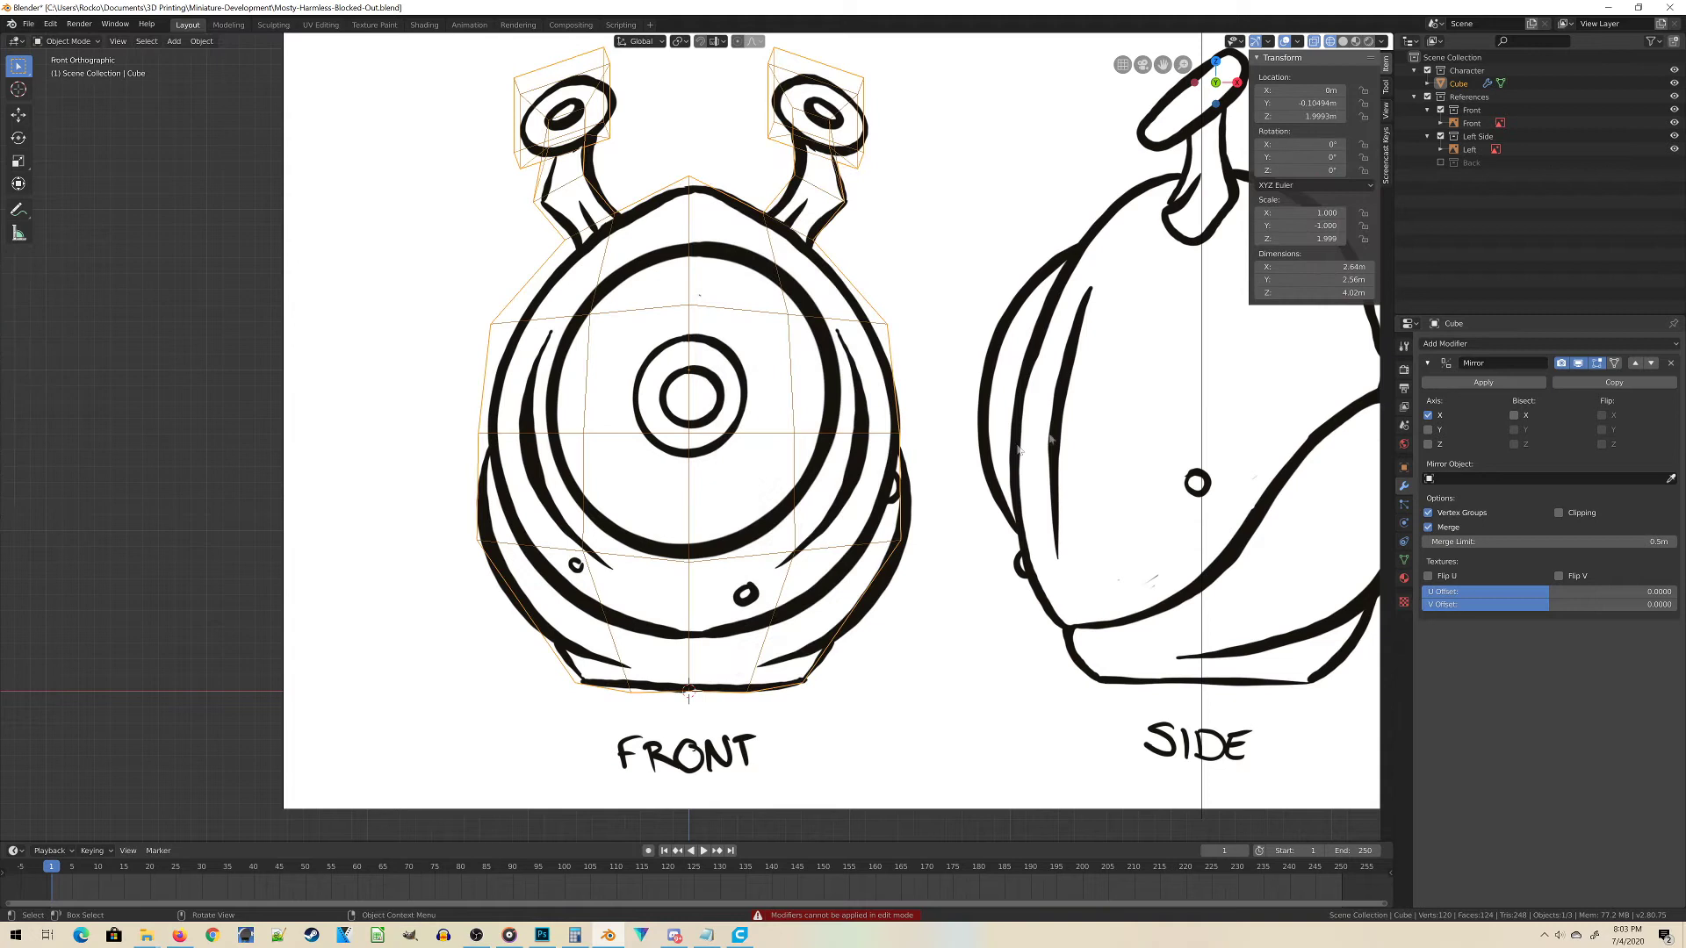
left_click(1483, 382)
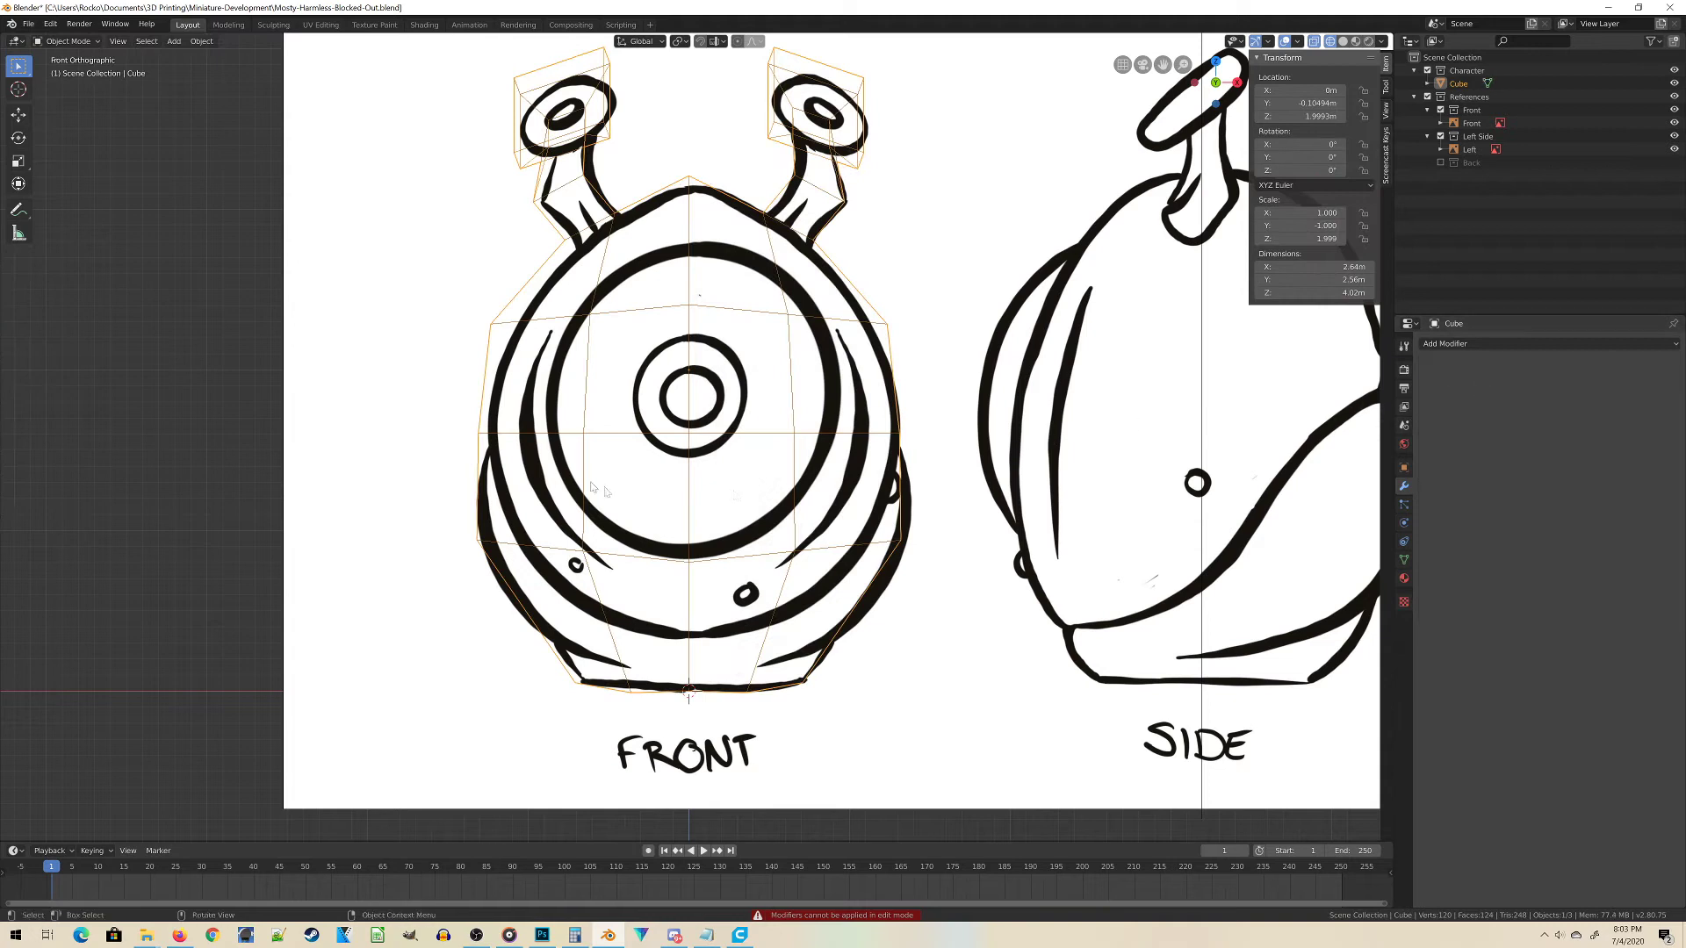
Select a single vertex on the body's centre seam up close to check how the mirrored halves join.
scroll(652, 415, "up", 10)
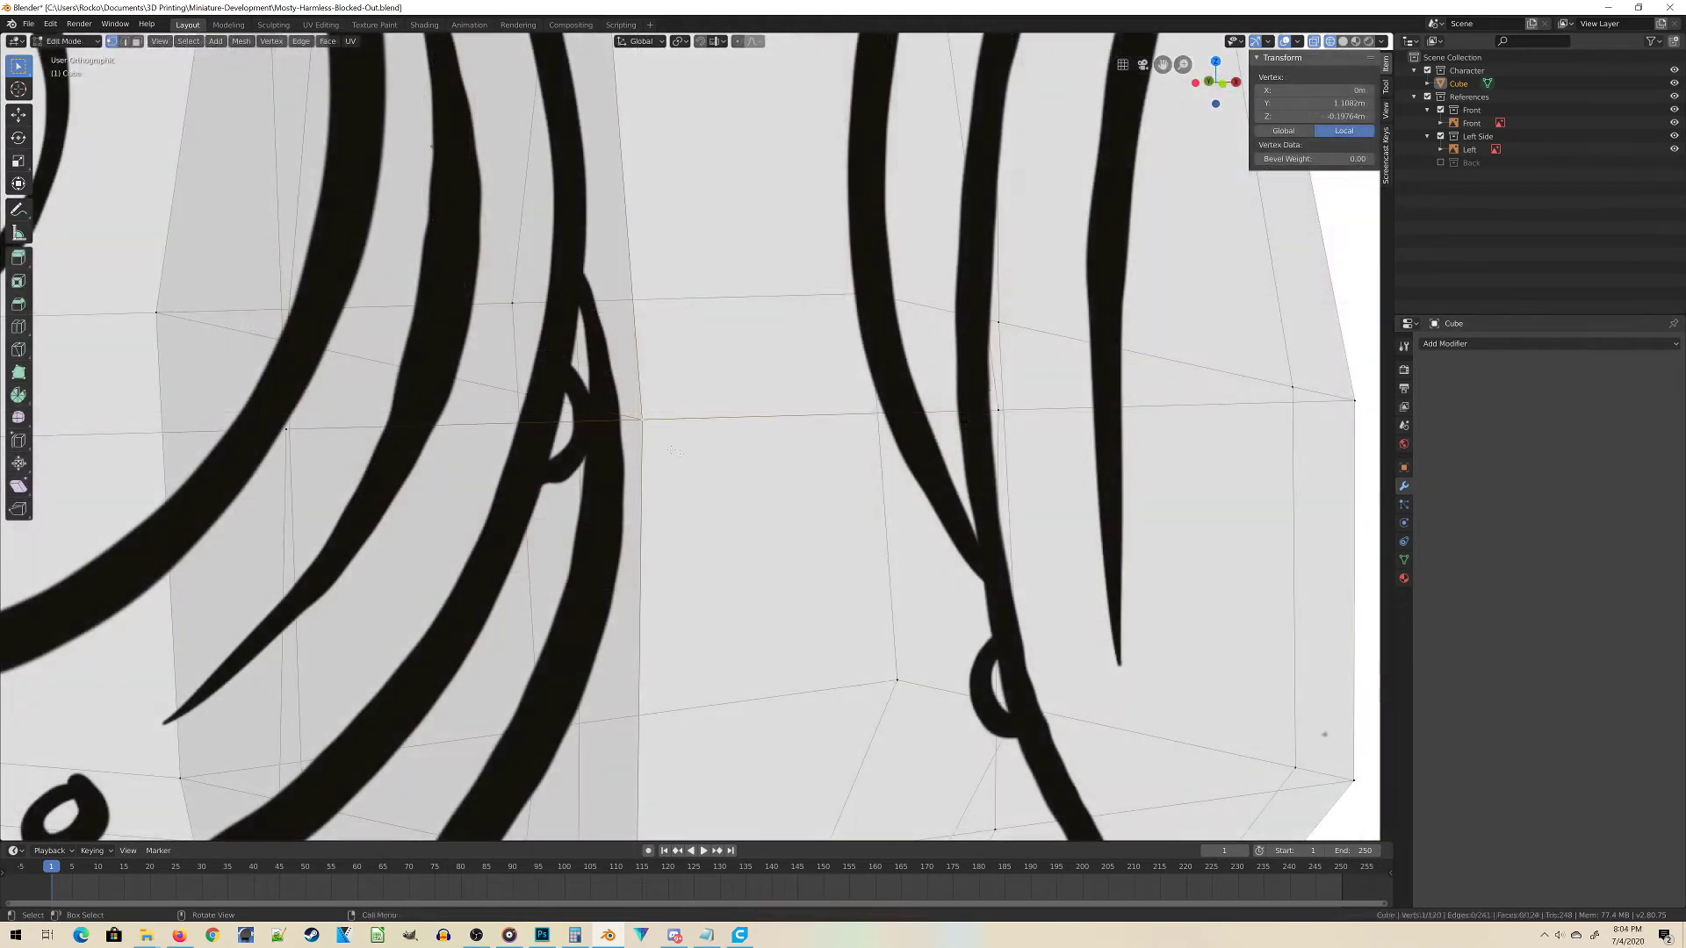
left_click(728, 545)
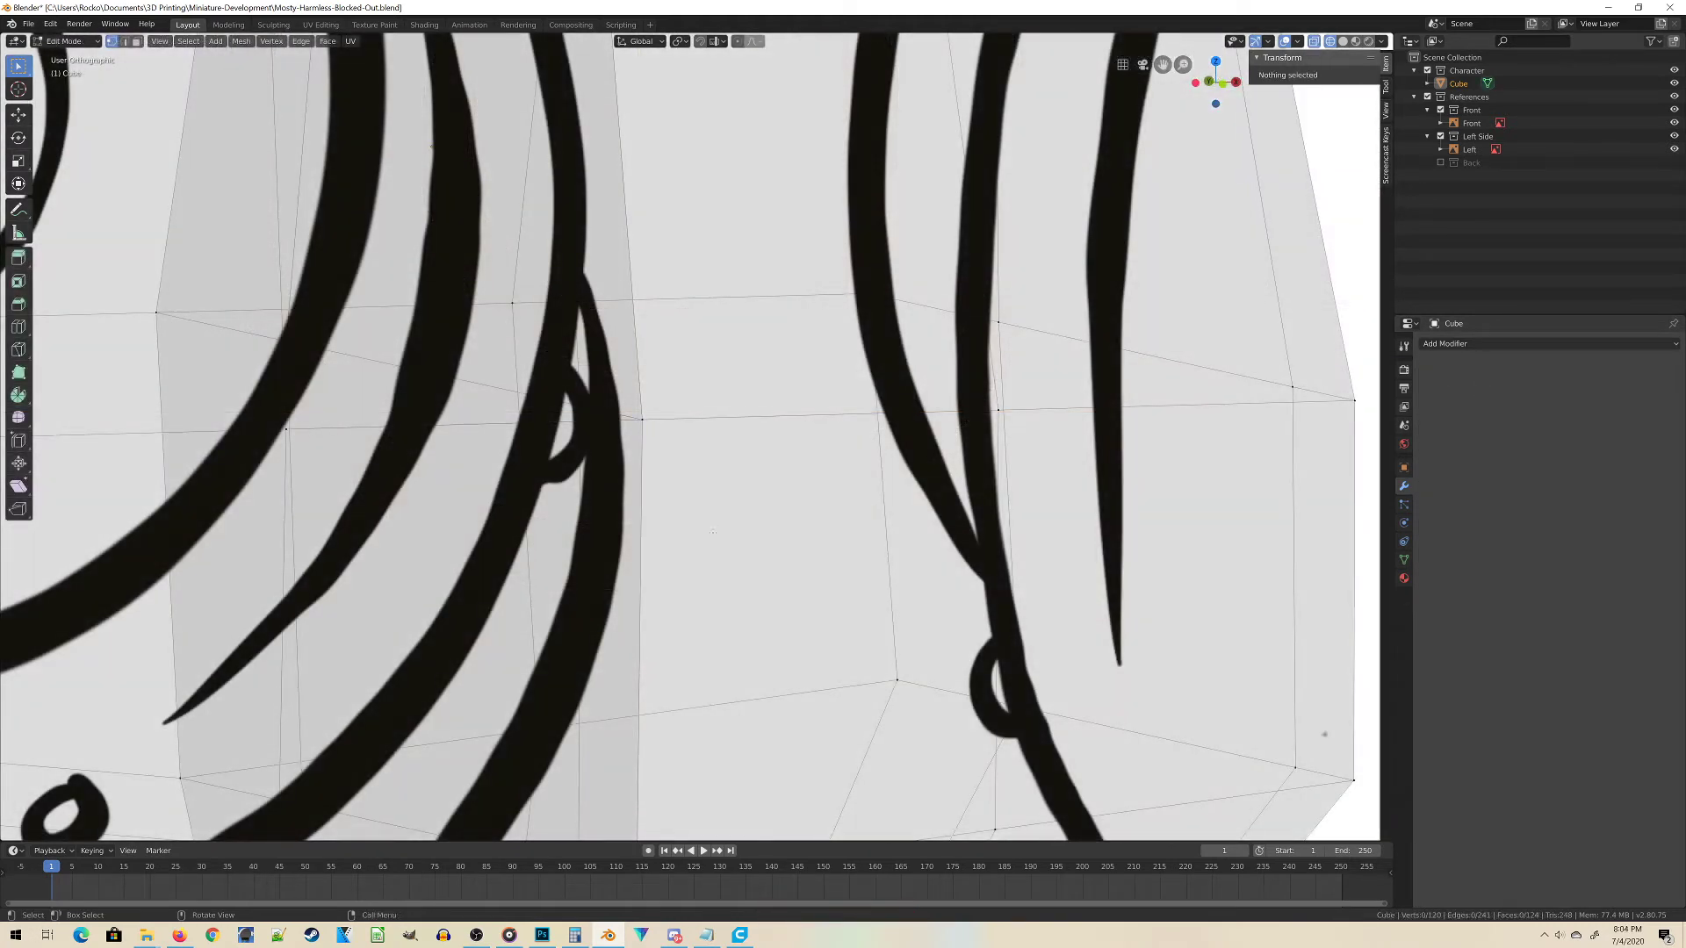
left_click(643, 419)
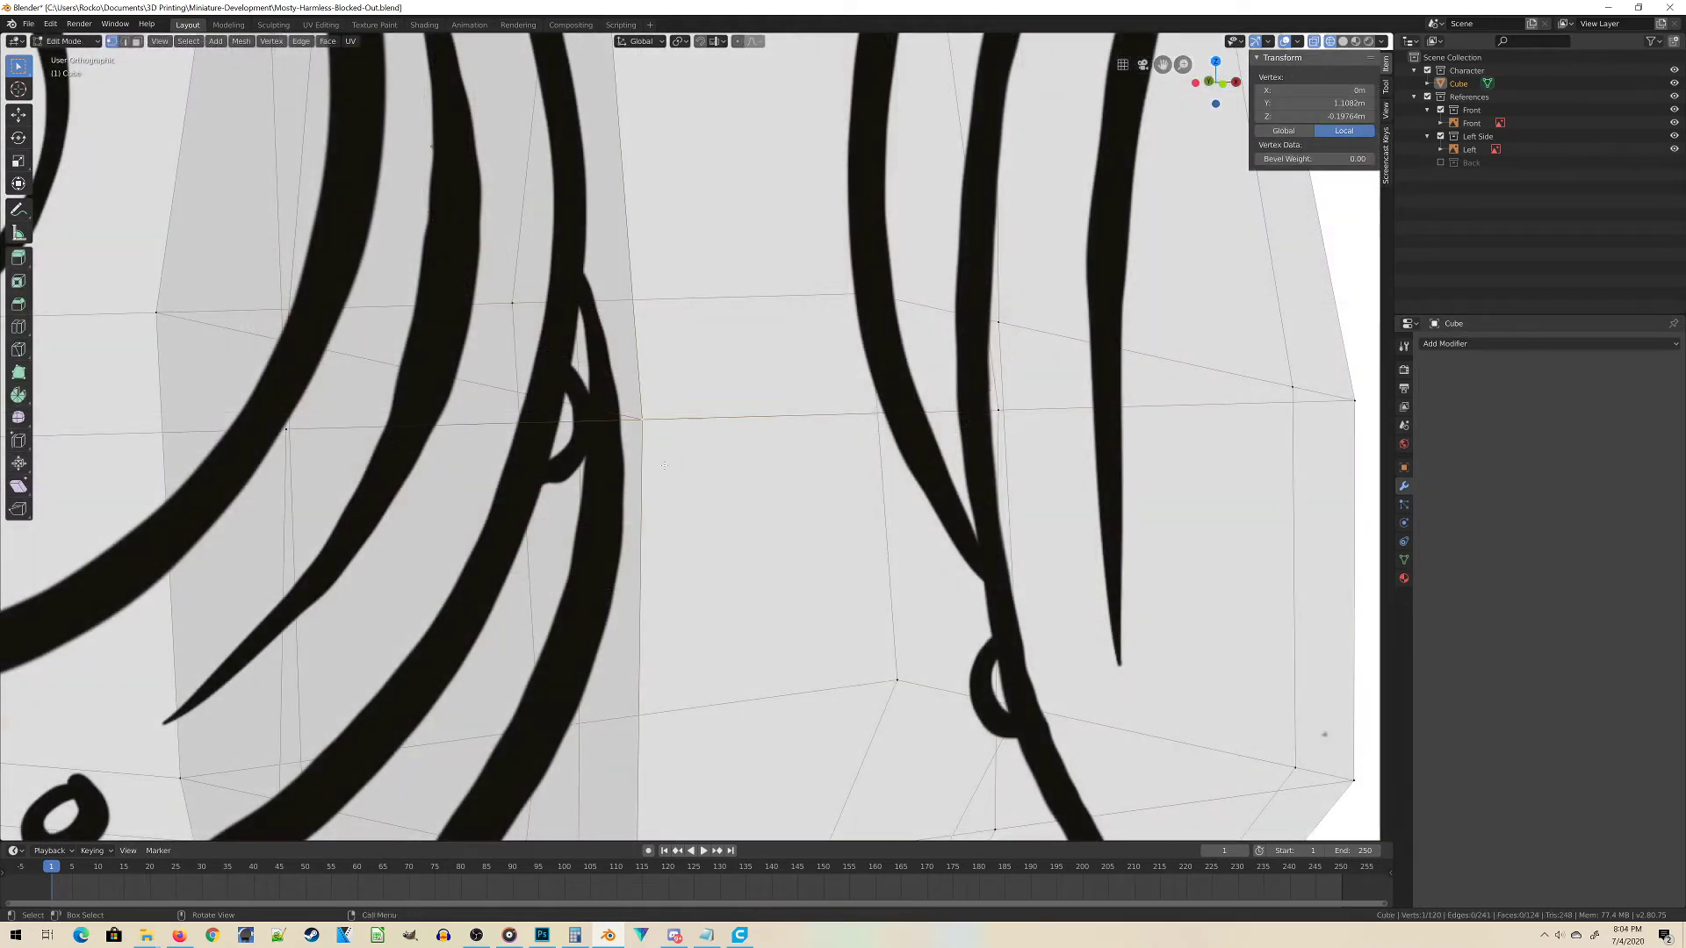
scroll(763, 469, "down", 5)
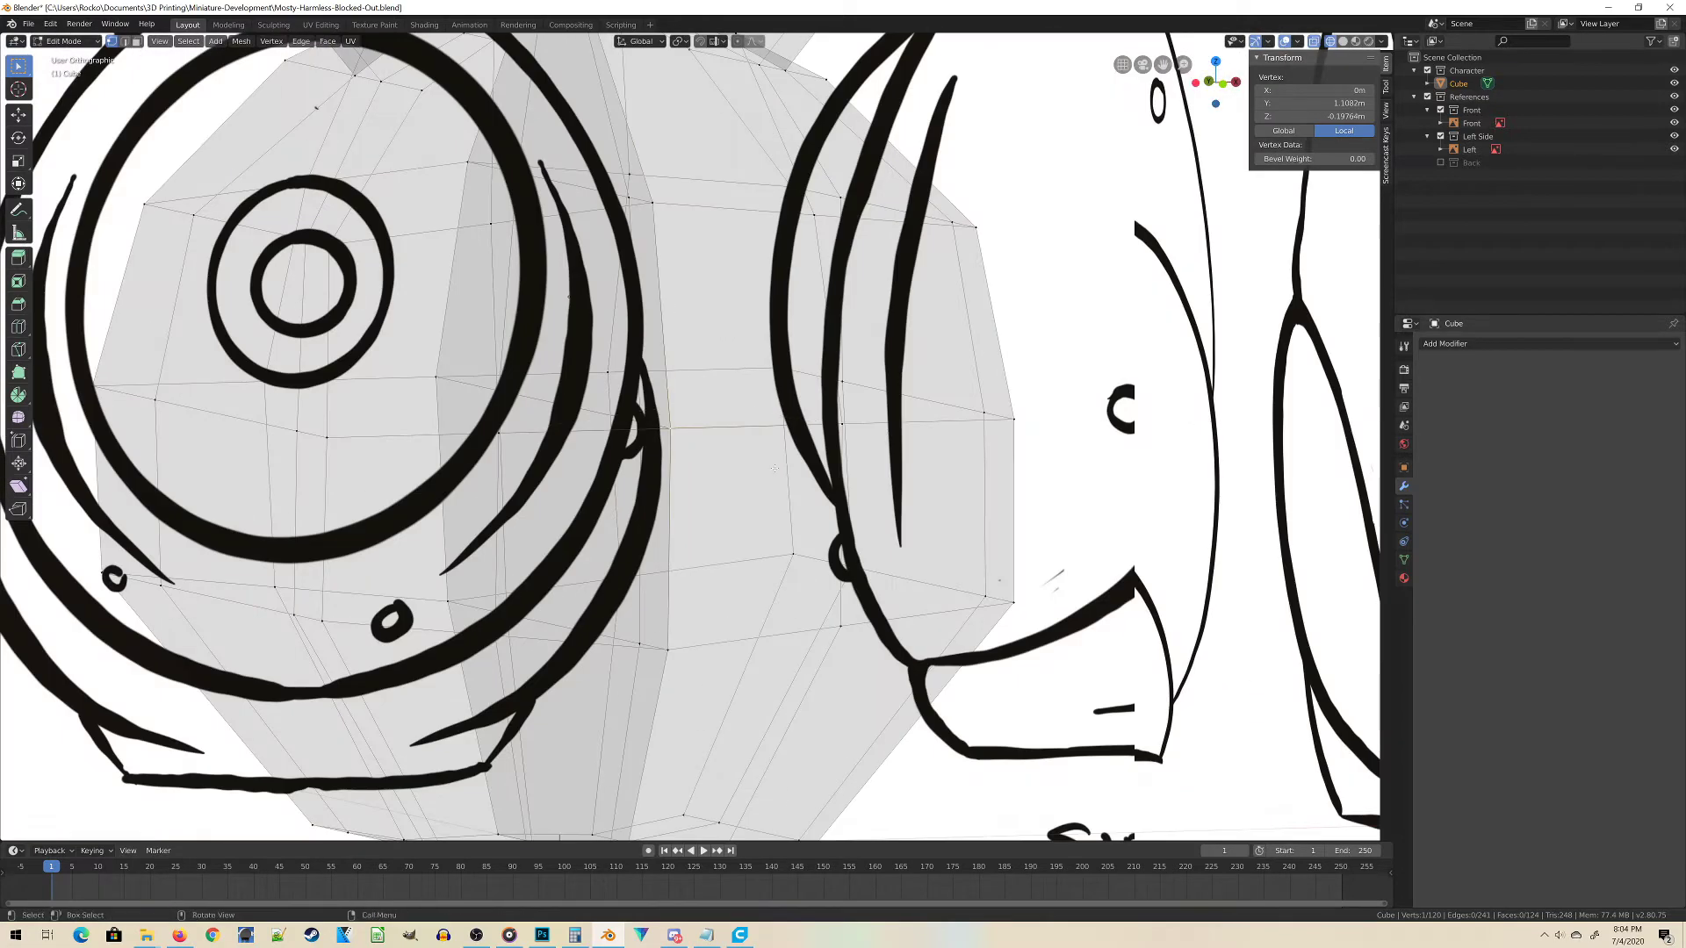
Return the mirrored body to Object Mode and save the Blender file.
scroll(763, 469, "down", 5)
middle_click_drag(763, 469, 772, 507)
key("Tab")
key("ctrl+s")
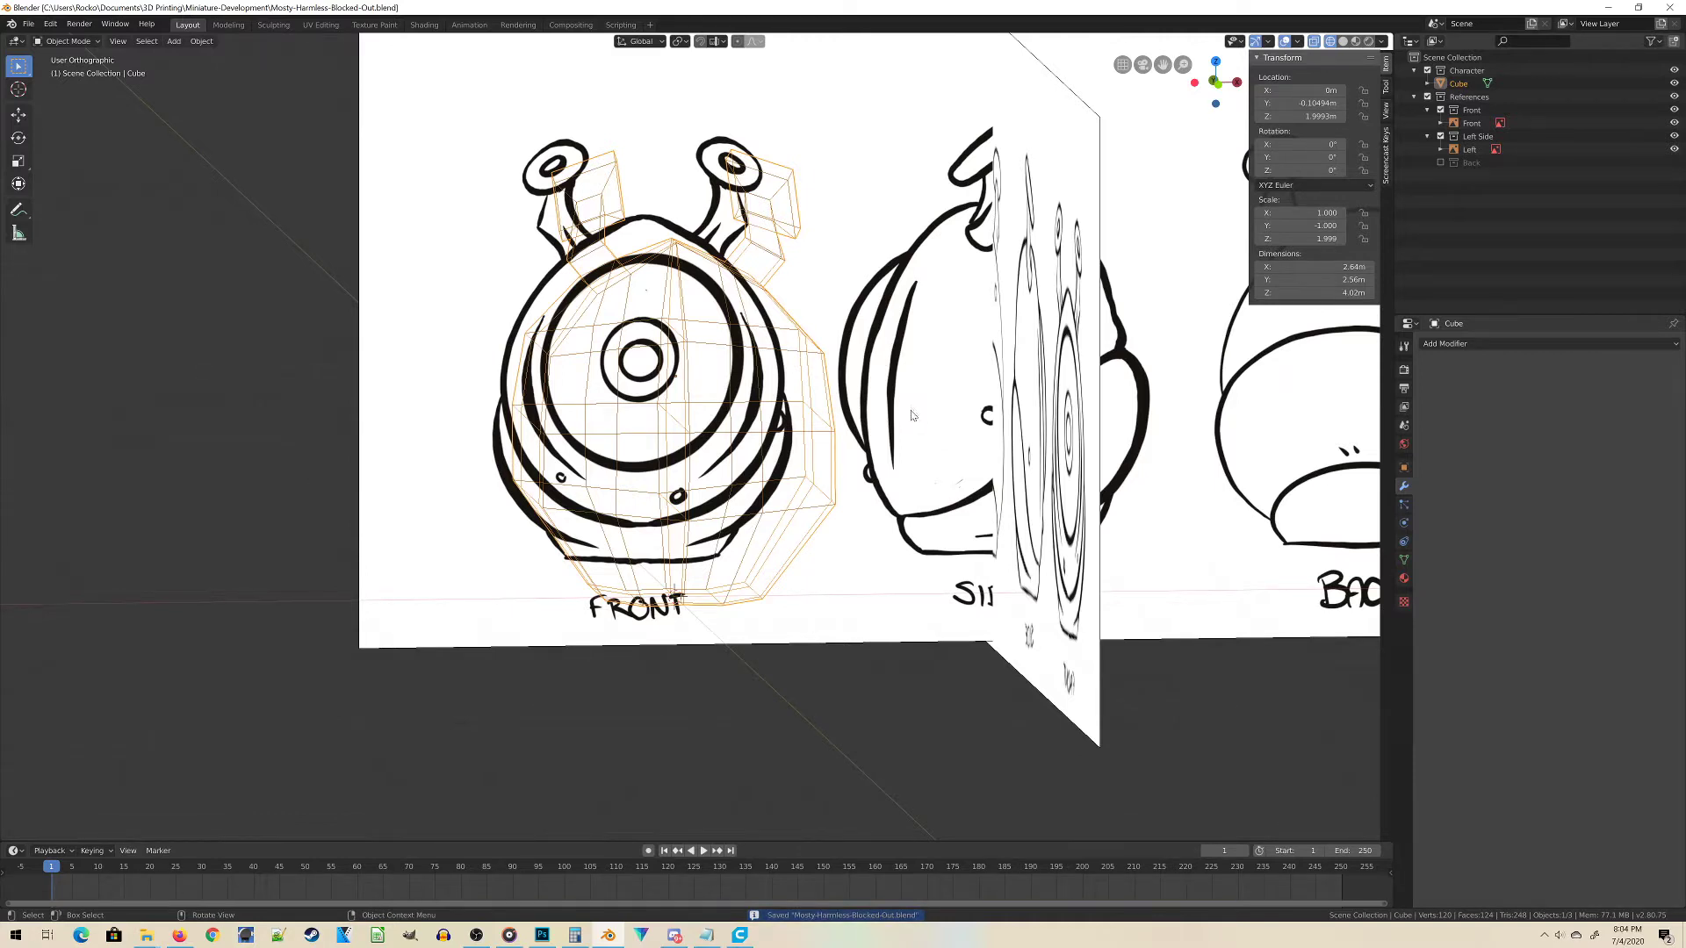
Switch the mirrored body to solid shading and inspect its form from the side.
scroll(772, 517, "down", 3)
mouse_move(771, 517)
middle_mouse_down()
mouse_move(693, 501)
mouse_move(398, 363)
middle_mouse_up()
key("z")
left_click(735, 486)
middle_click_drag(543, 427, 649, 399)
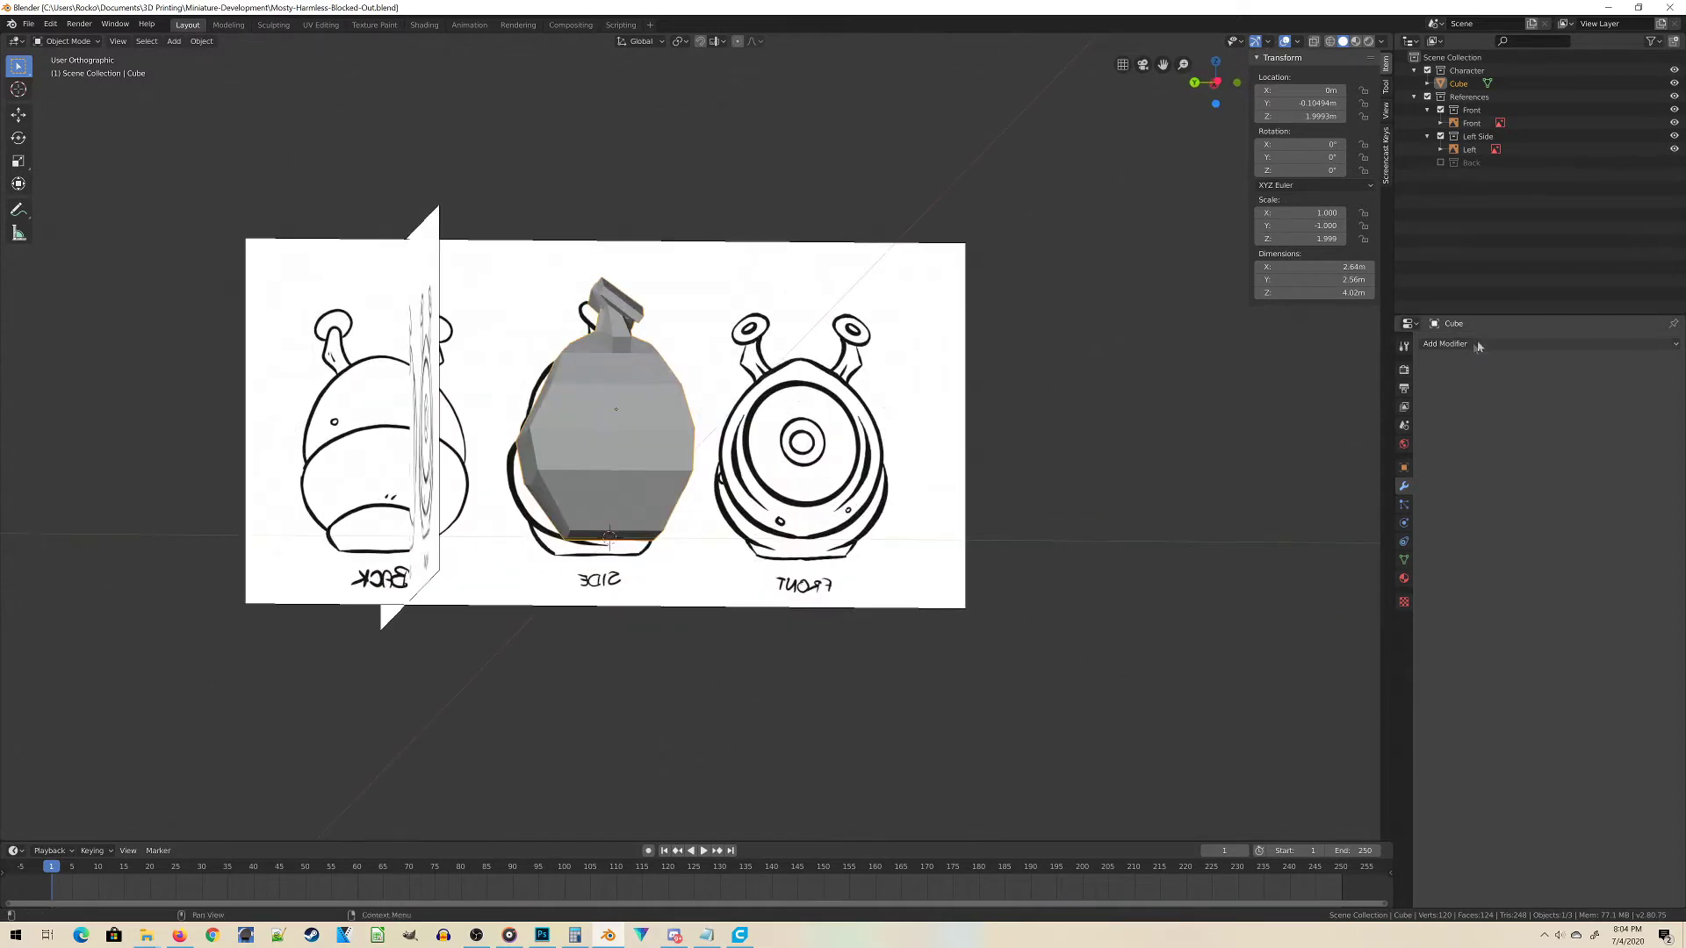
Add a Subdivision Surface modifier to the body and set its viewport subdivisions to 2.
left_click(1479, 345)
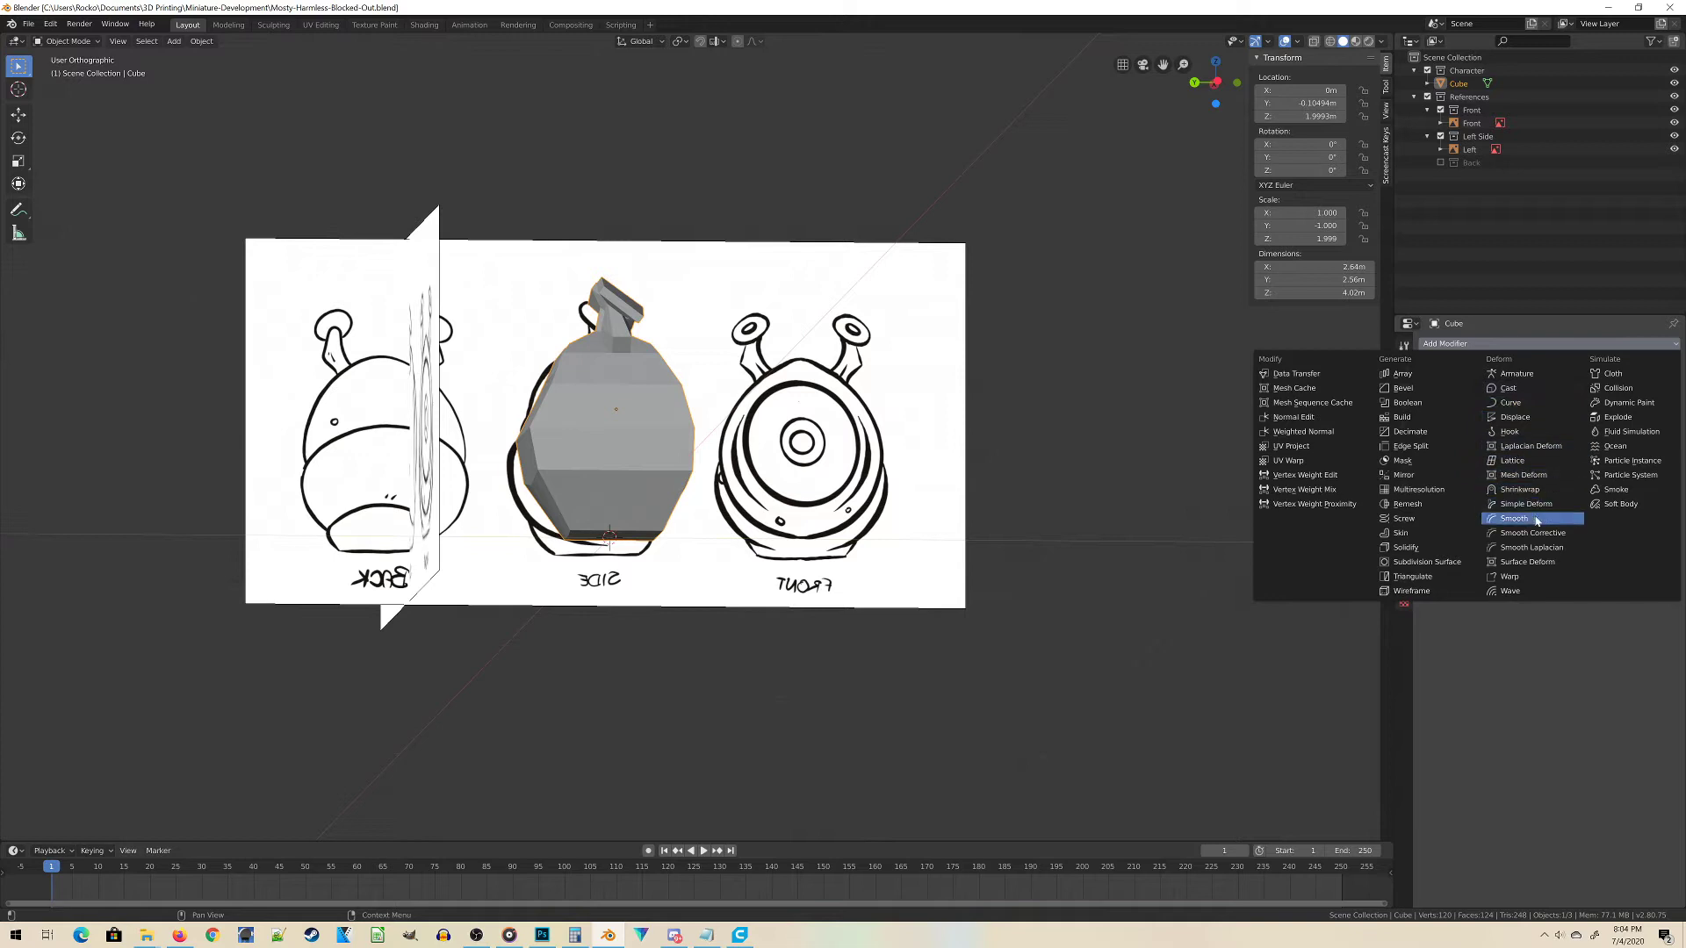
left_click(1398, 562)
middle_click_drag(965, 536, 802, 568)
scroll(800, 553, "up", 5)
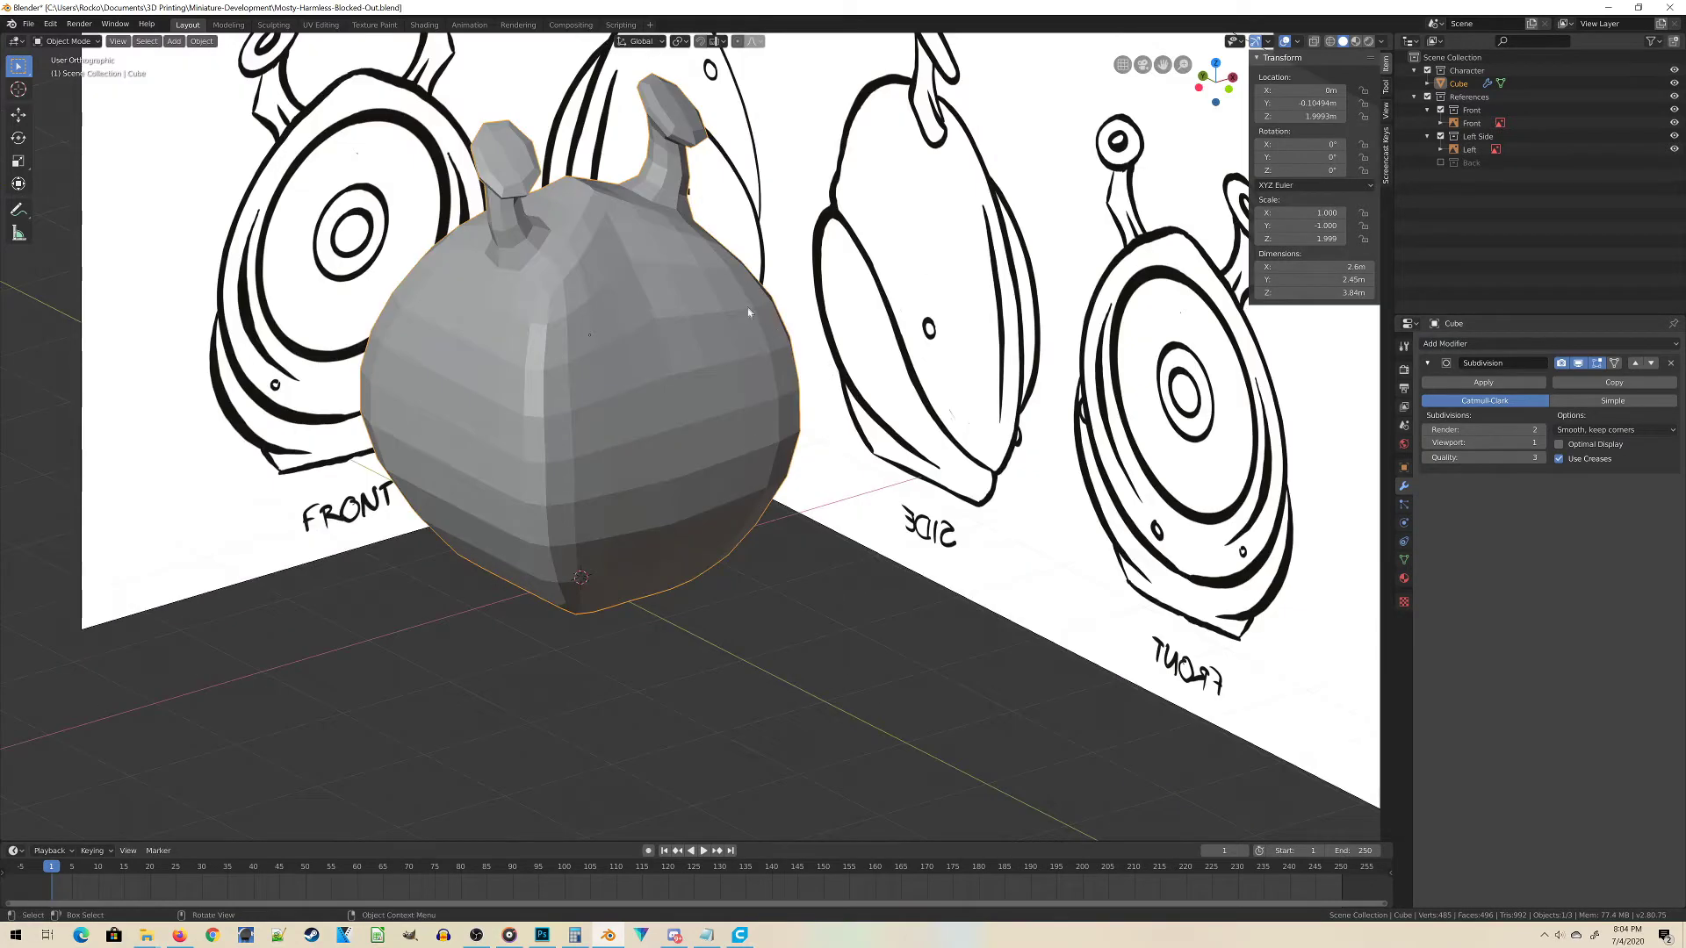
left_click(1542, 443)
left_click(1542, 444)
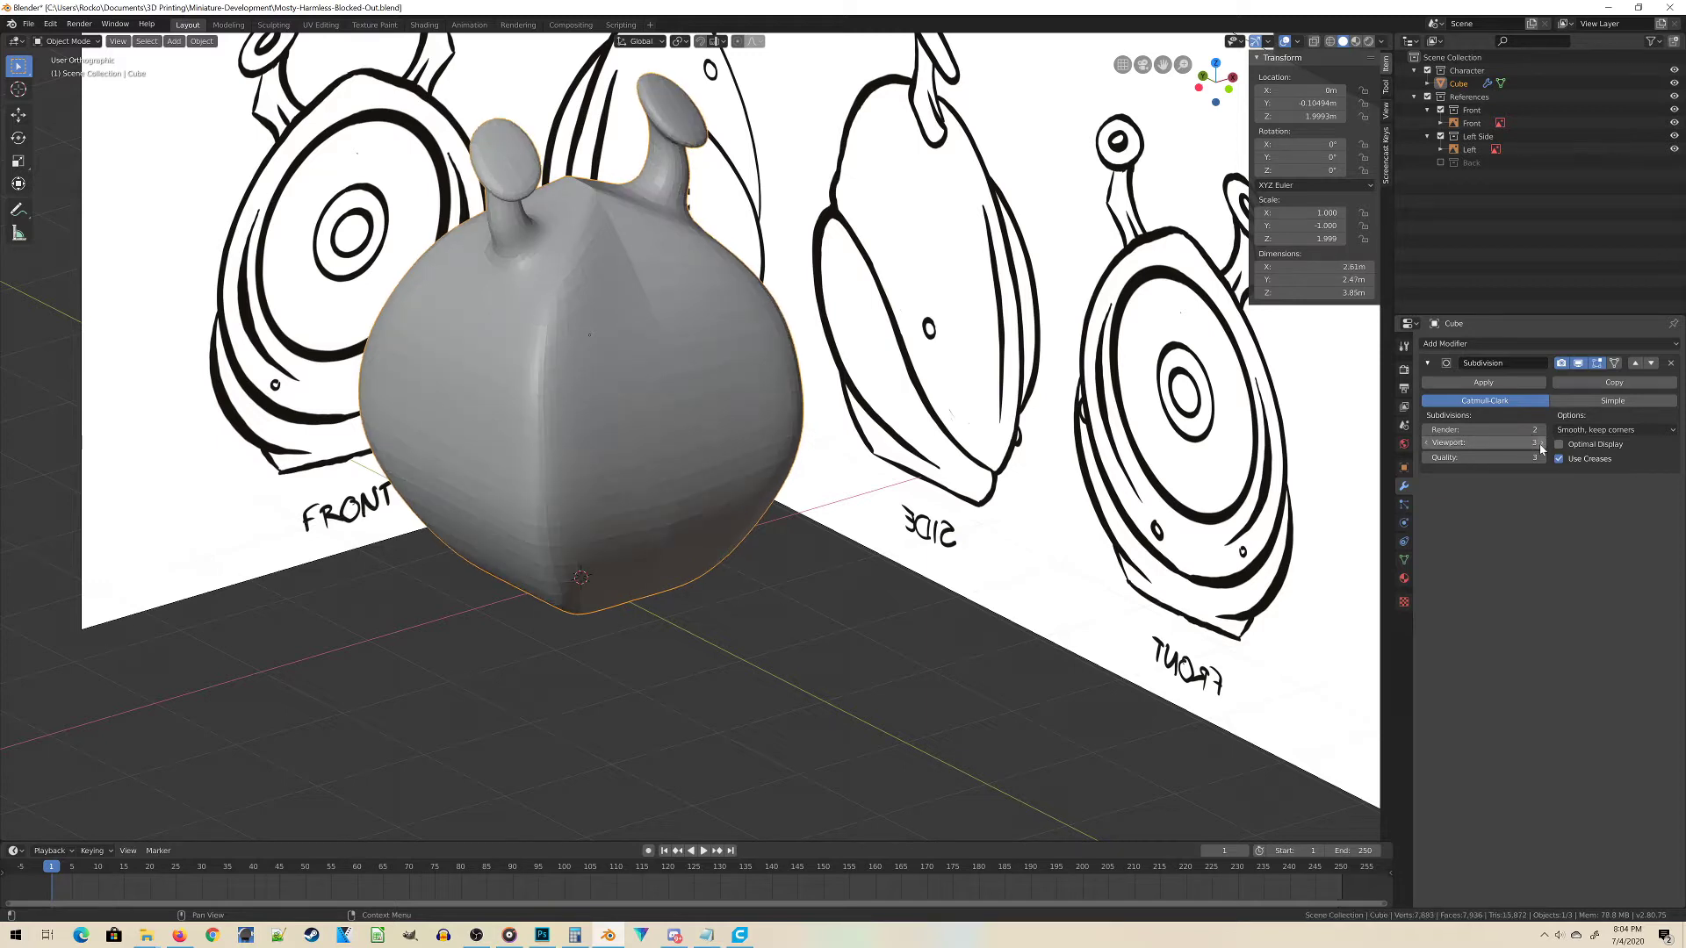
left_click(1428, 444)
Show the body as wireframe in Edit Mode and compare its subdivided shape with the front drawing.
middle_click_drag(661, 345, 773, 395)
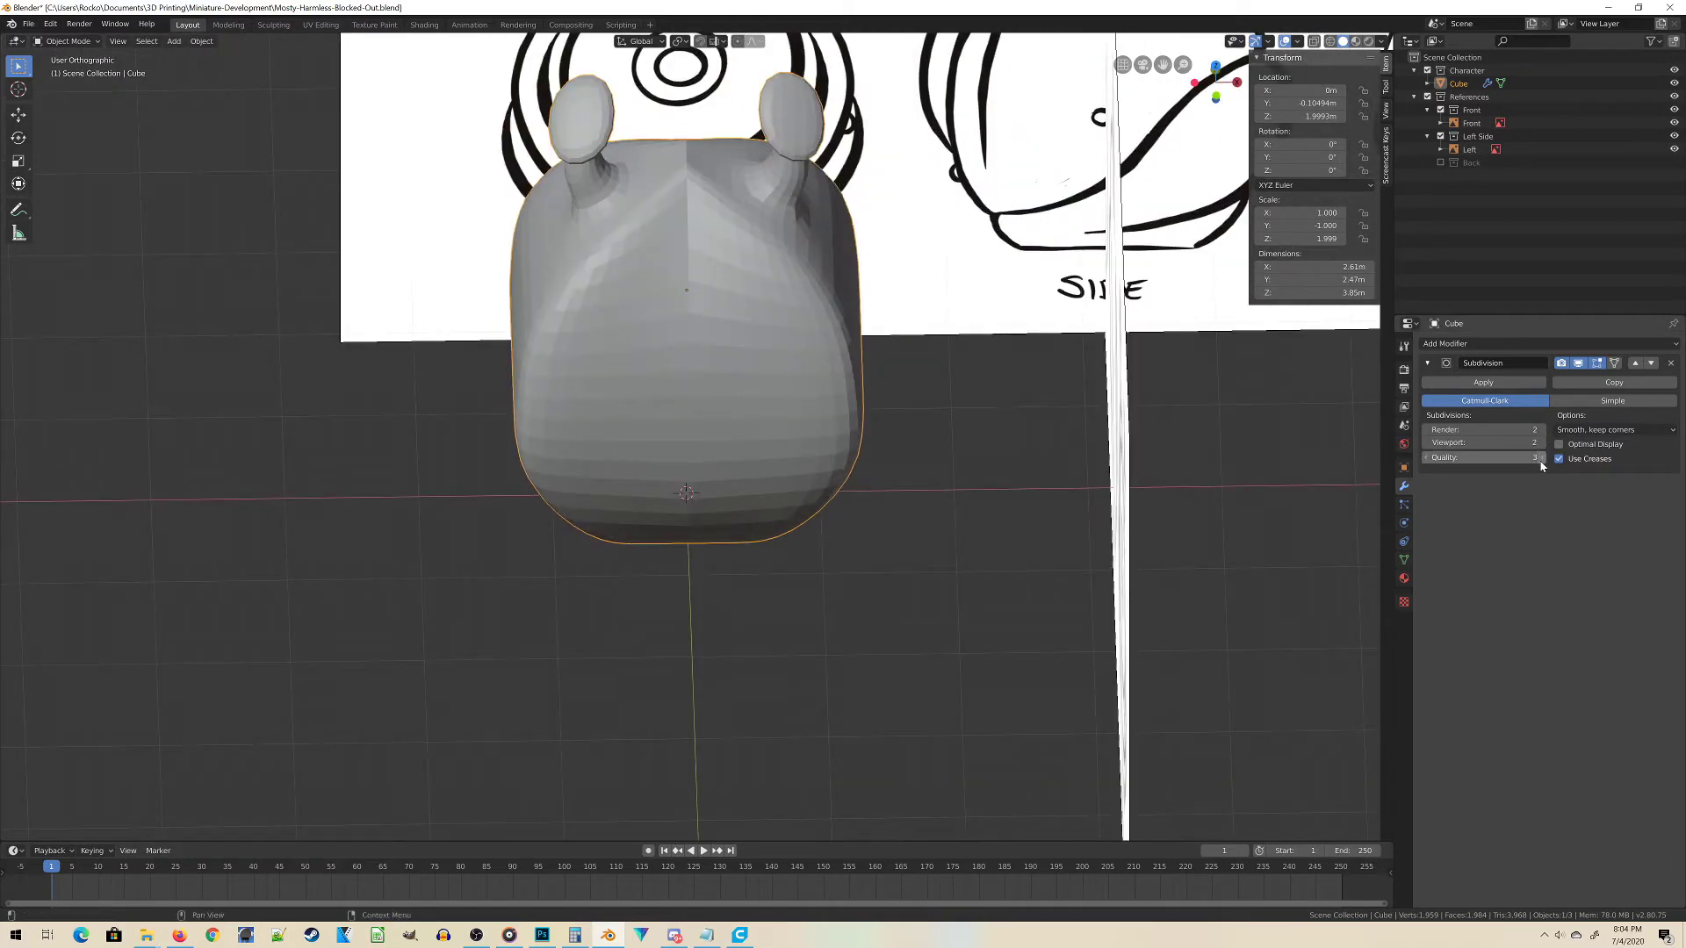
middle_click_drag(664, 419, 618, 367)
middle_click_drag(685, 491, 700, 452)
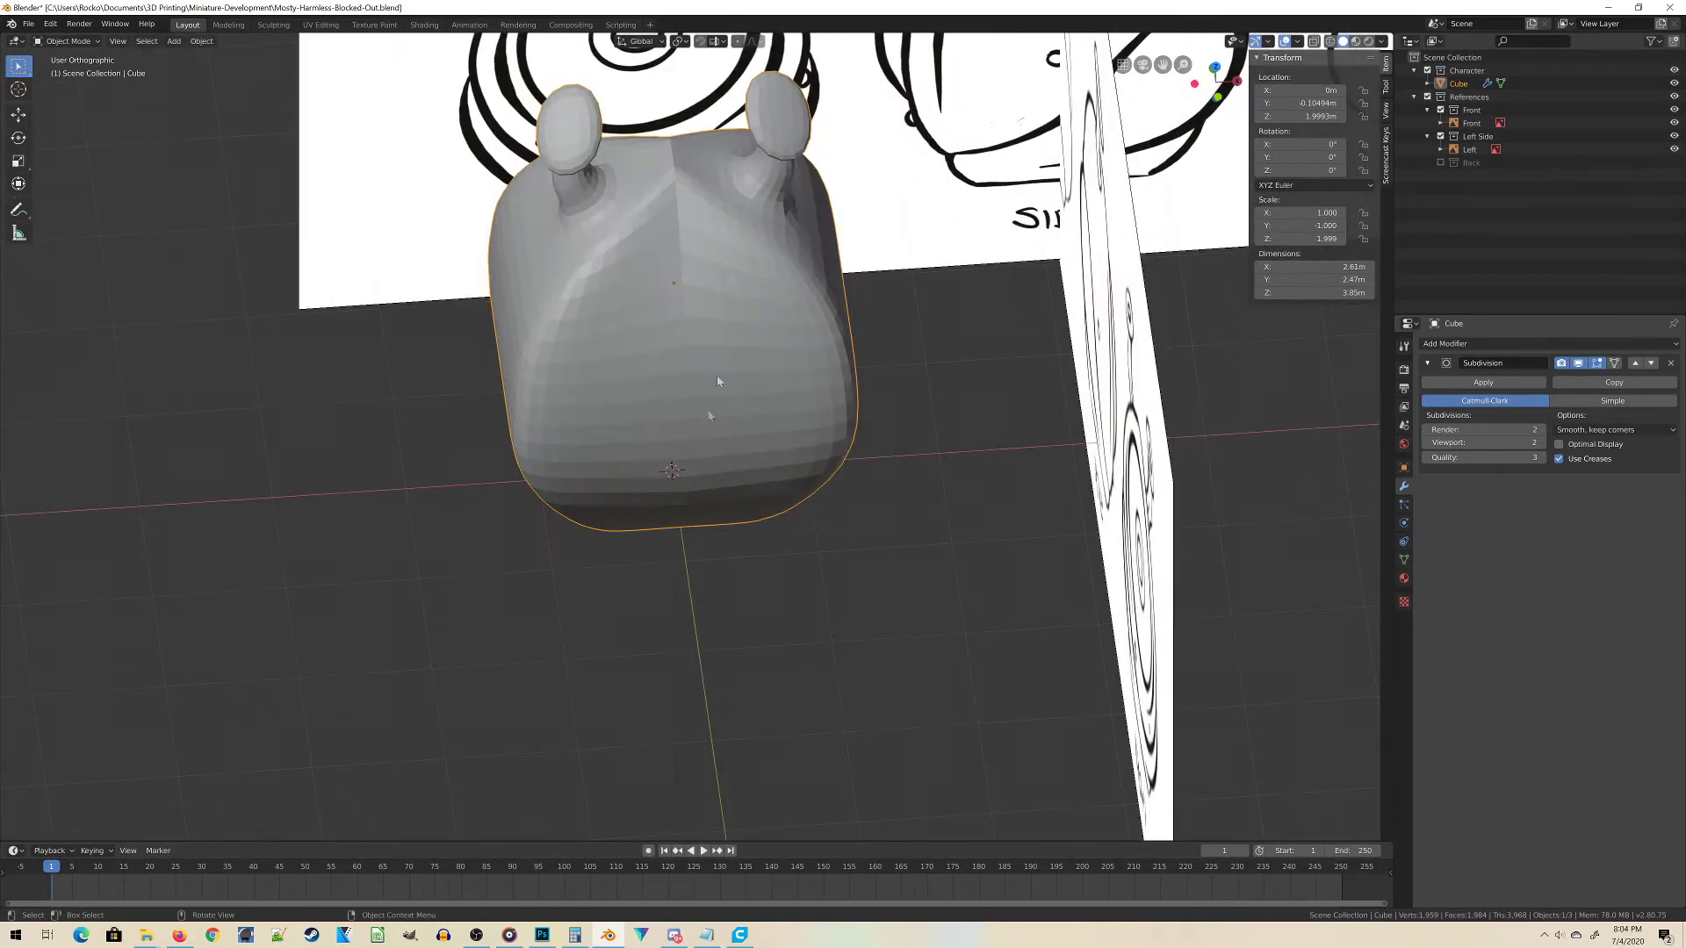
mouse_move(691, 258)
middle_mouse_down()
mouse_move(642, 187)
mouse_move(648, 281)
mouse_move(682, 297)
mouse_move(663, 329)
mouse_move(702, 325)
mouse_move(474, 331)
middle_mouse_up()
key("Tab")
scroll(703, 325, "up", 4)
key("z")
left_click(615, 336)
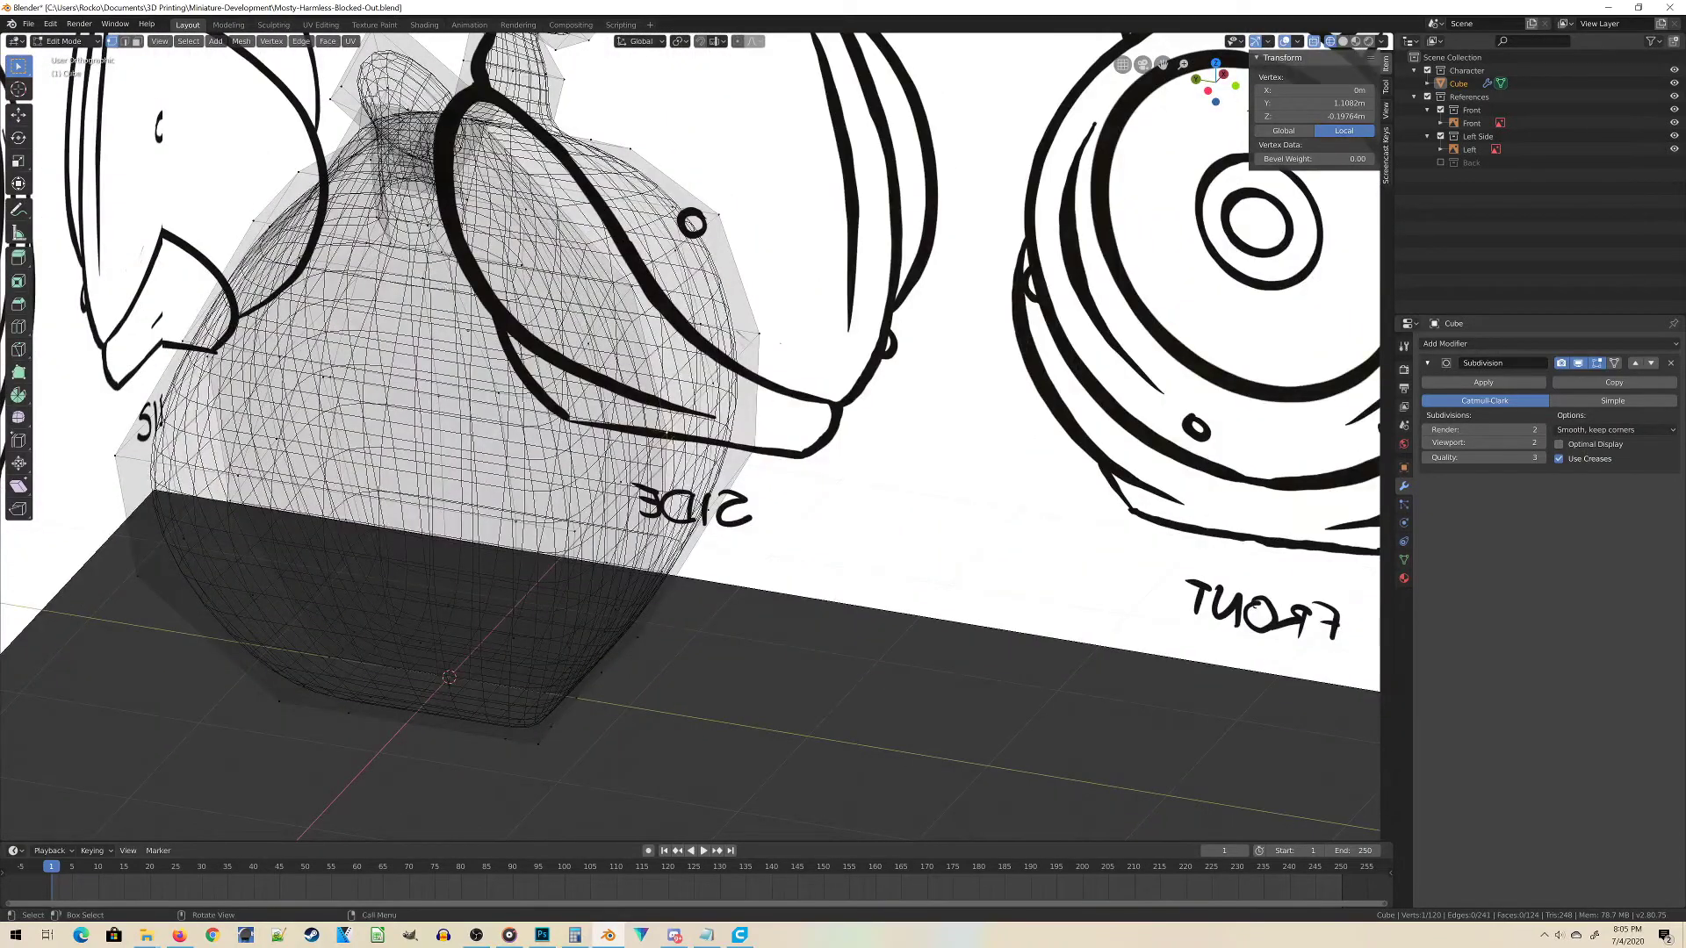
middle_click_drag(120, 337, 220, 337, "alt")
scroll(685, 395, "down", 4)
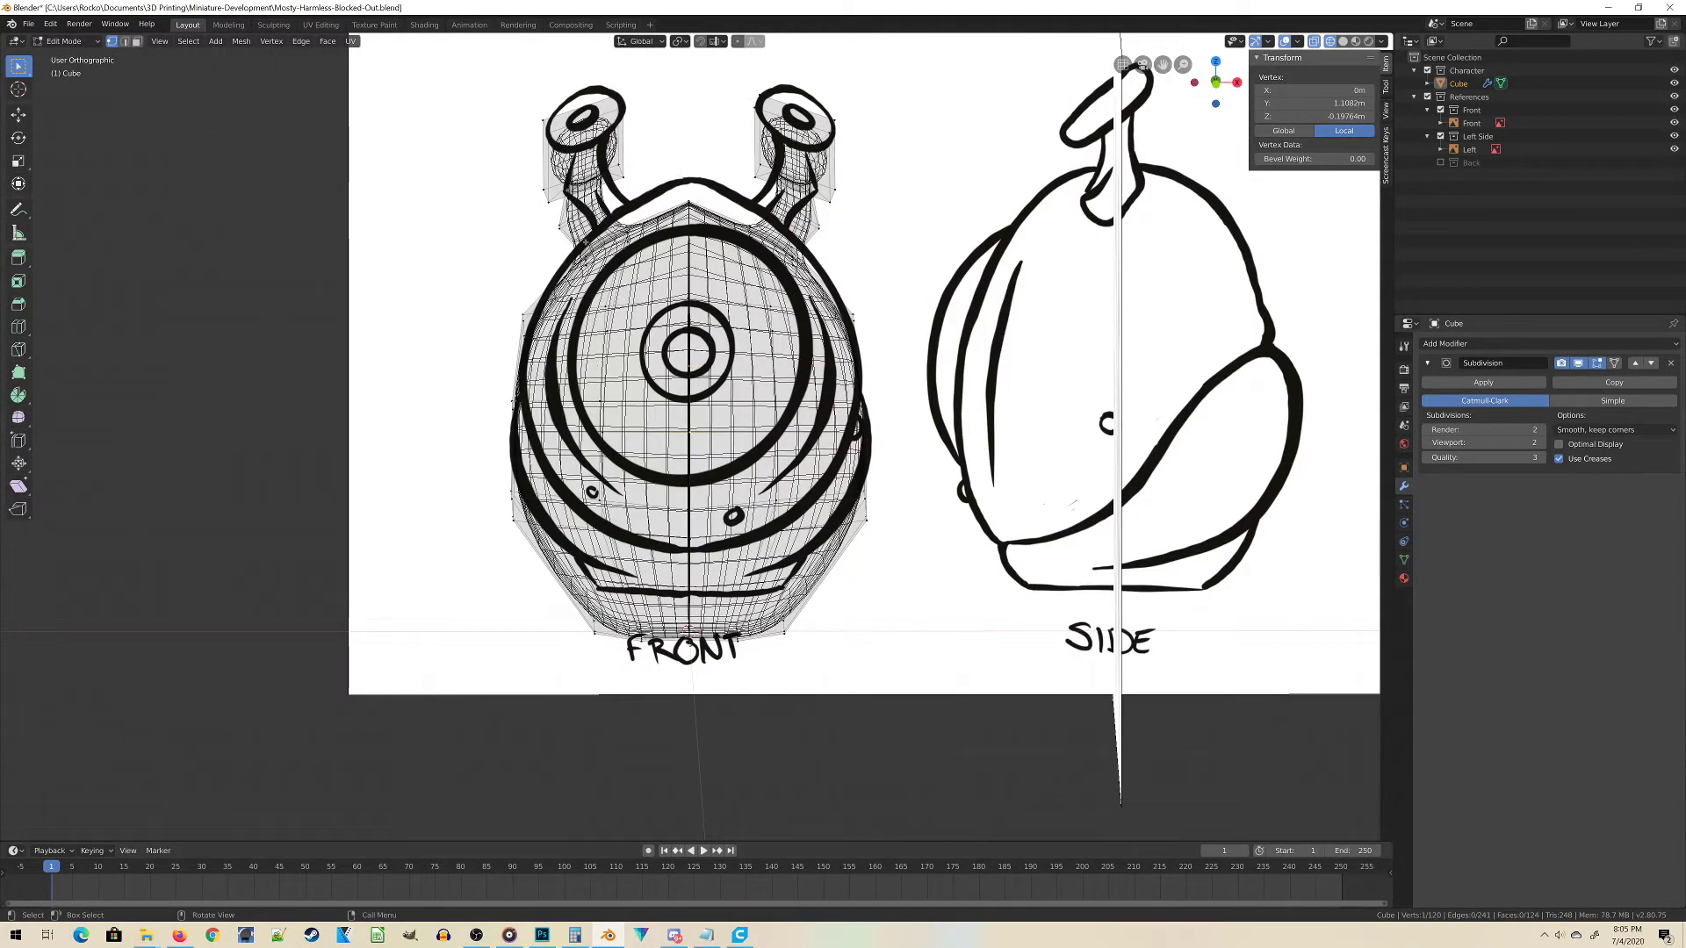
scroll(672, 370, "up", 1)
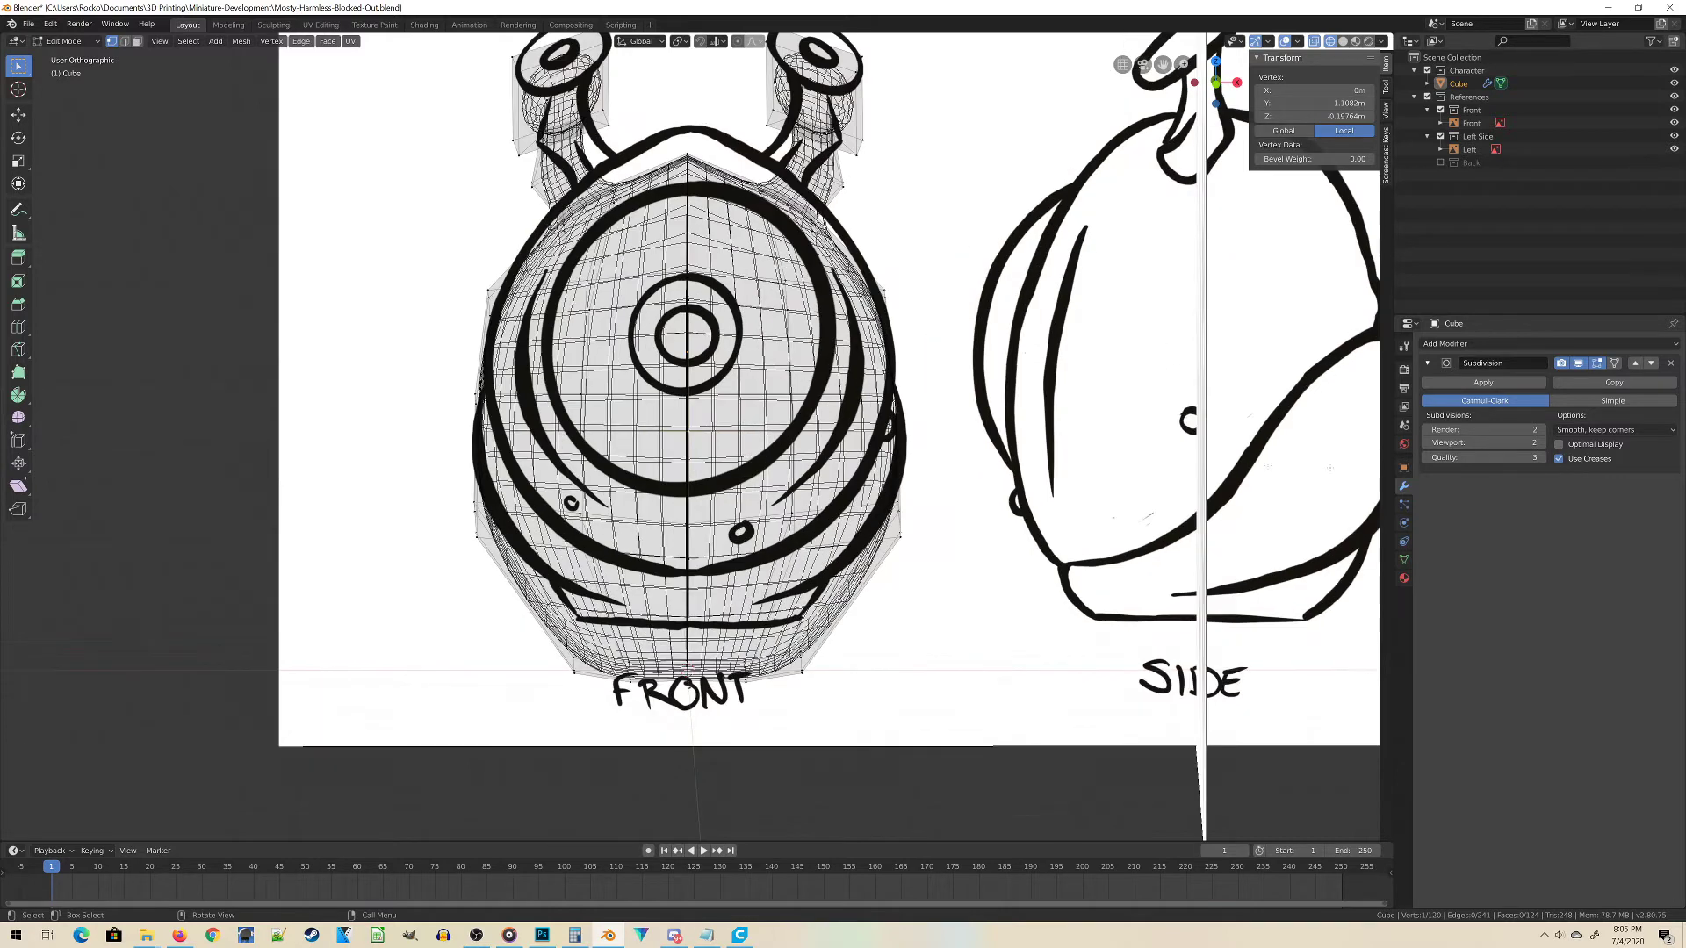
Turn off the Subdivision modifier's viewport display and switch to face selection.
left_click(1578, 362)
left_click_drag(1216, 79, 1194, 84)
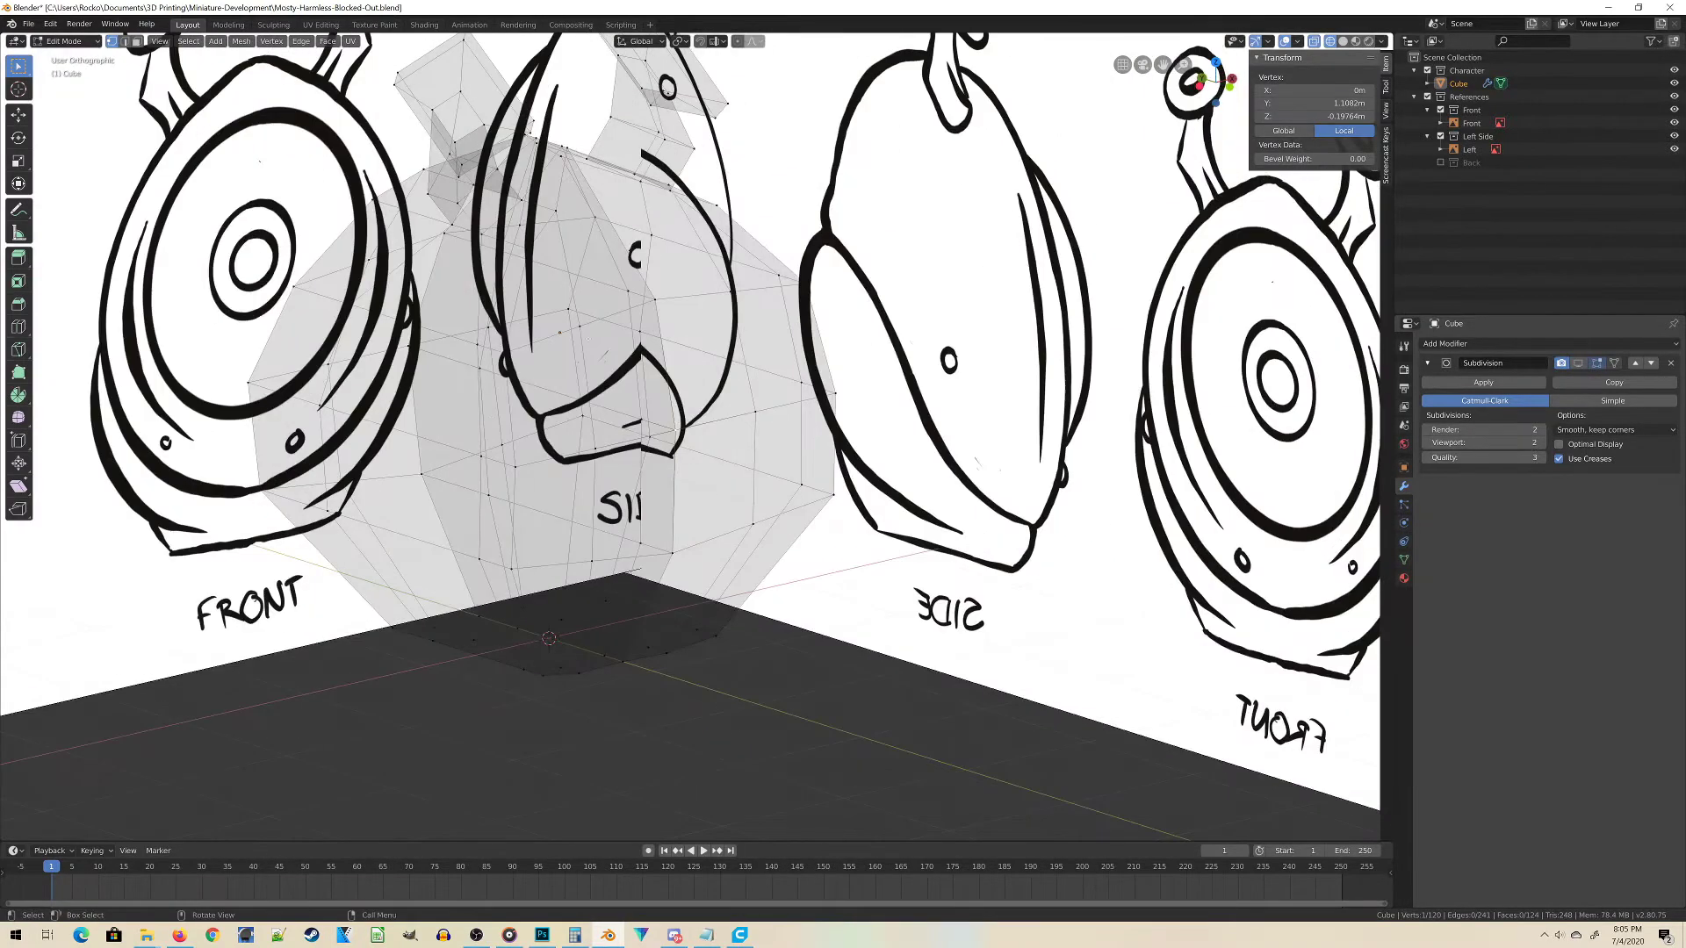
left_click(136, 42)
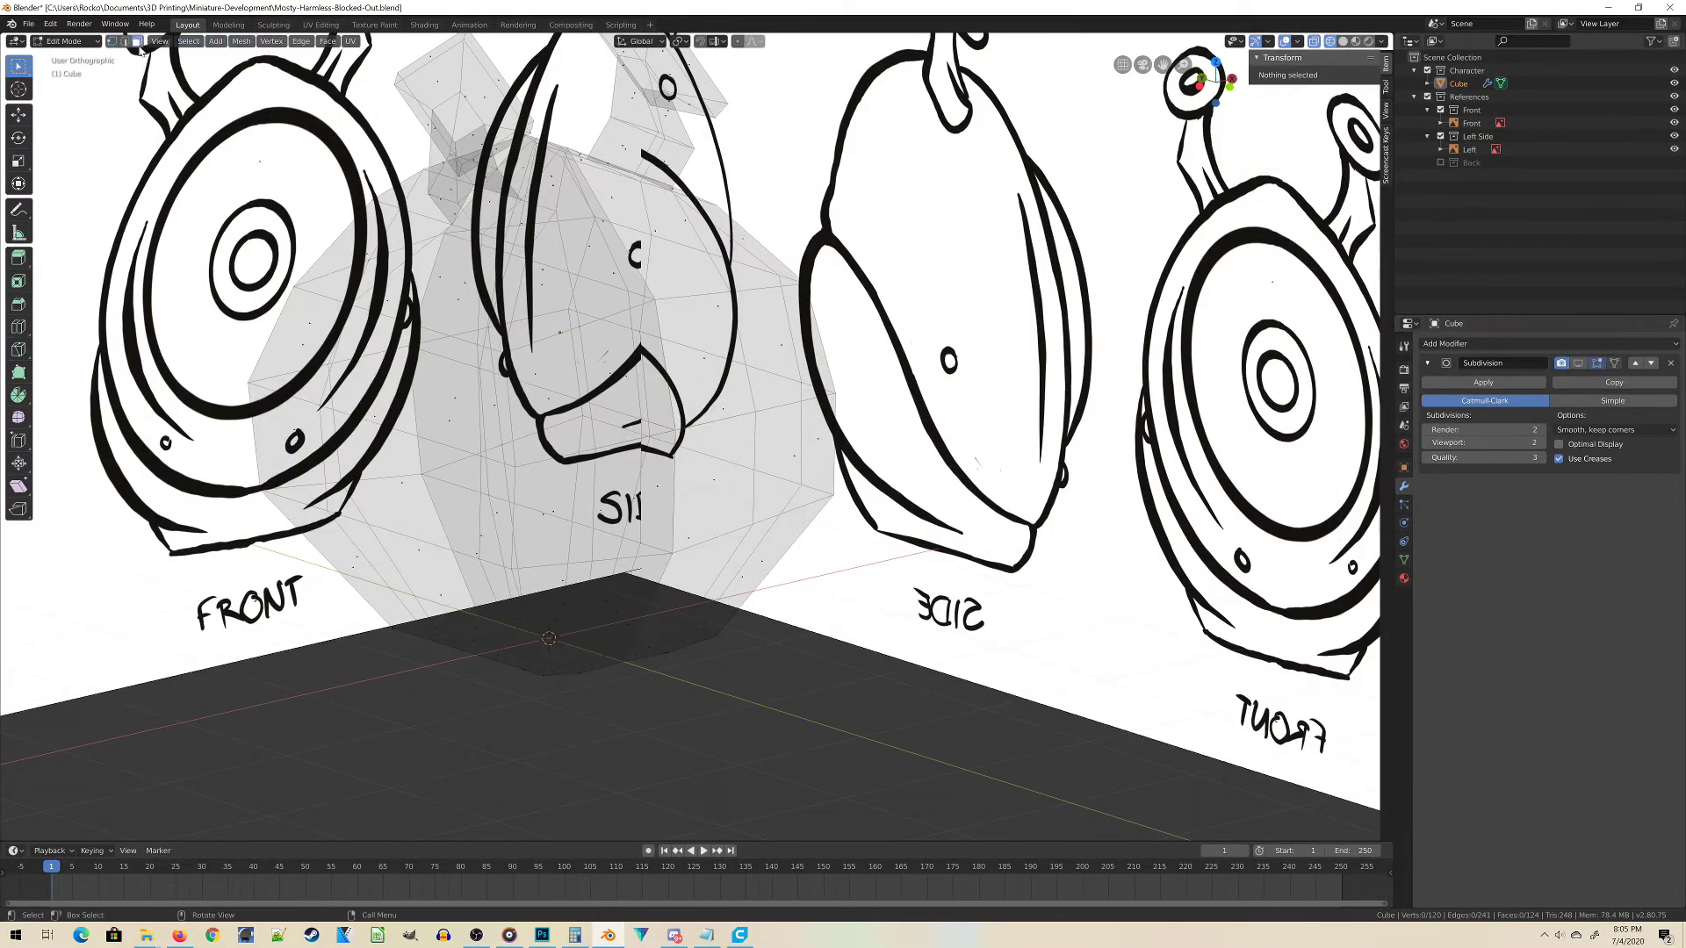
Select all the internal faces along the body's centre seam and delete them.
left_click(645, 360)
scroll(633, 369, "up", 5)
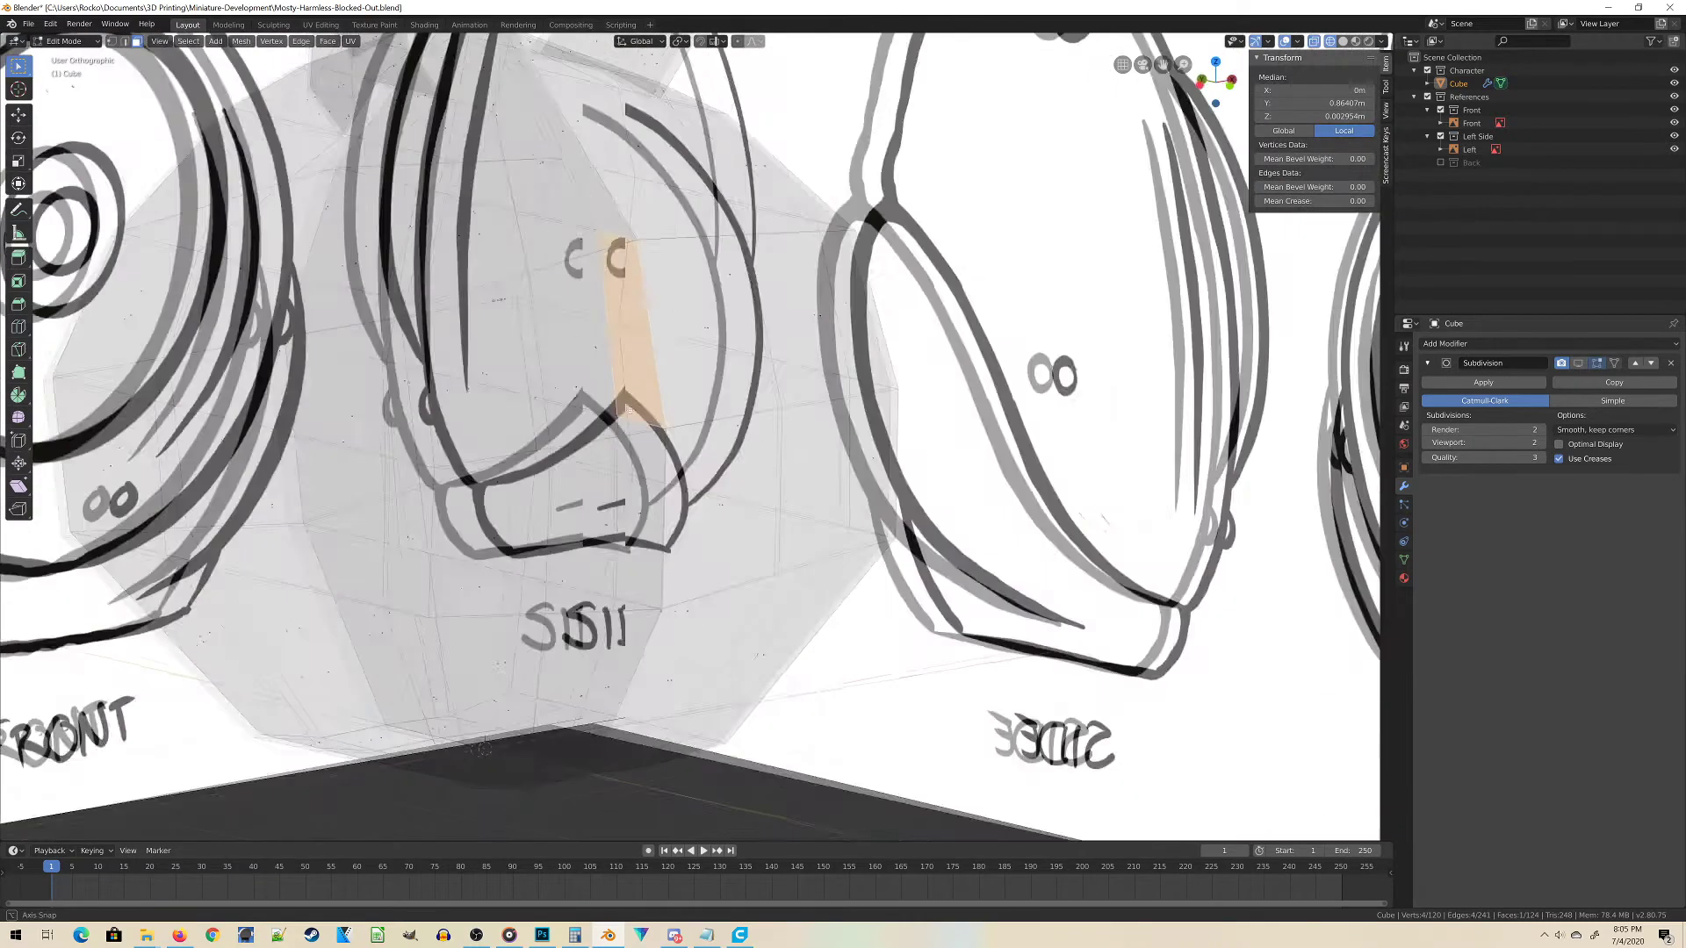
left_click(633, 509, "shift")
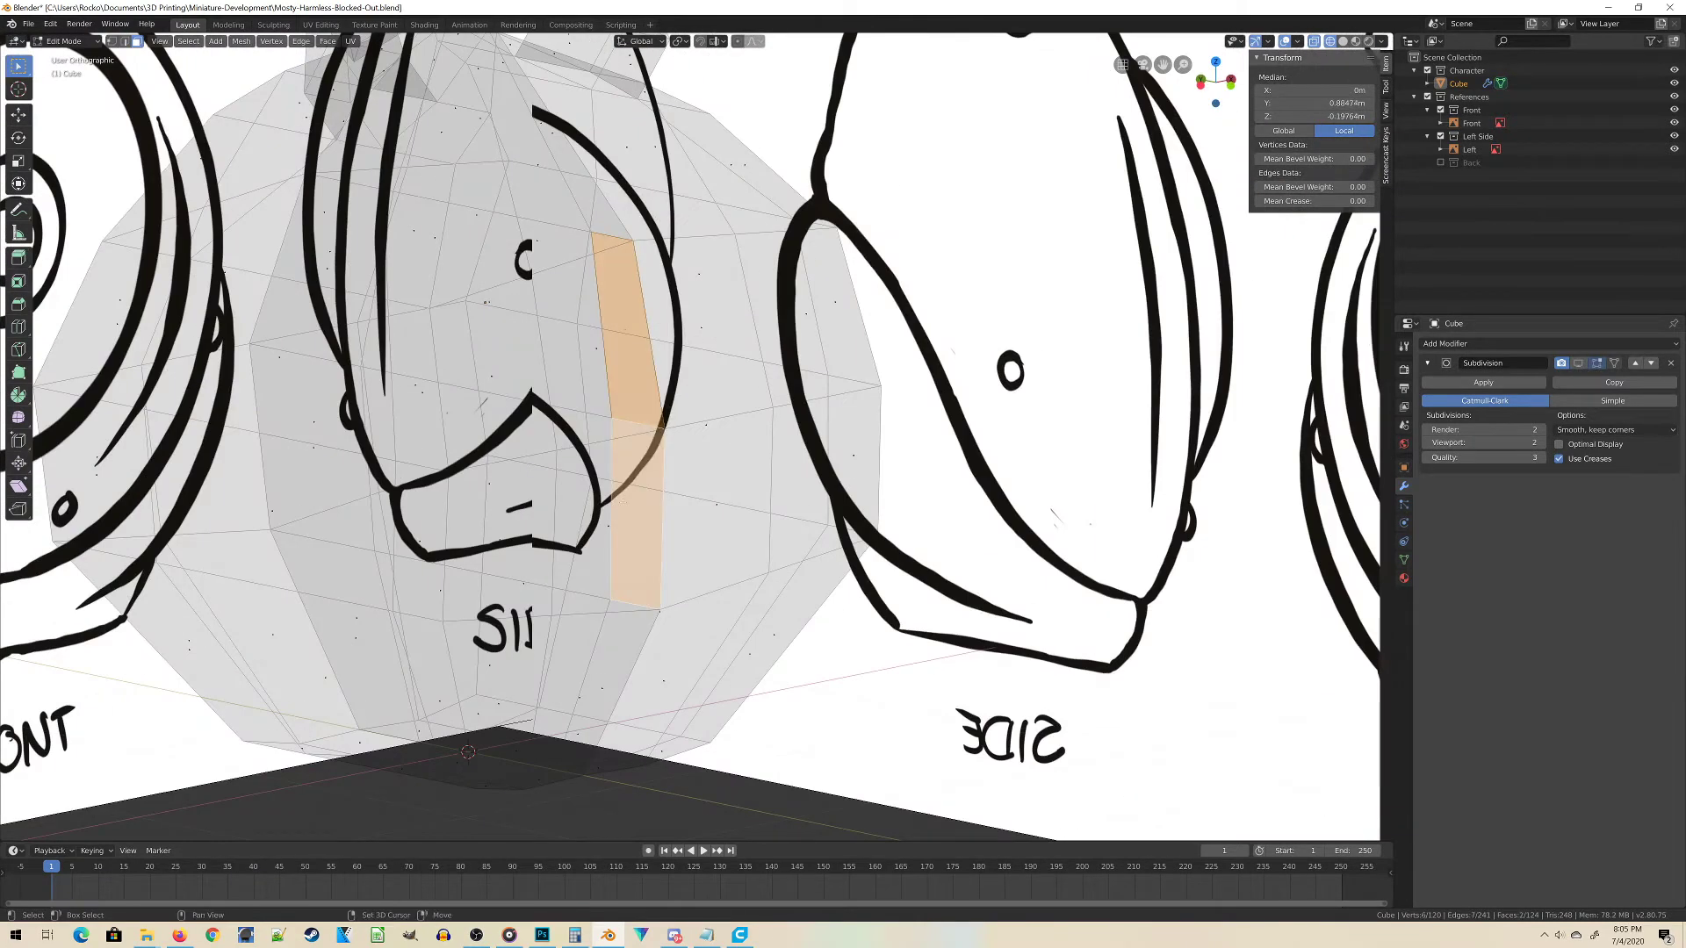
left_click(572, 389, "shift")
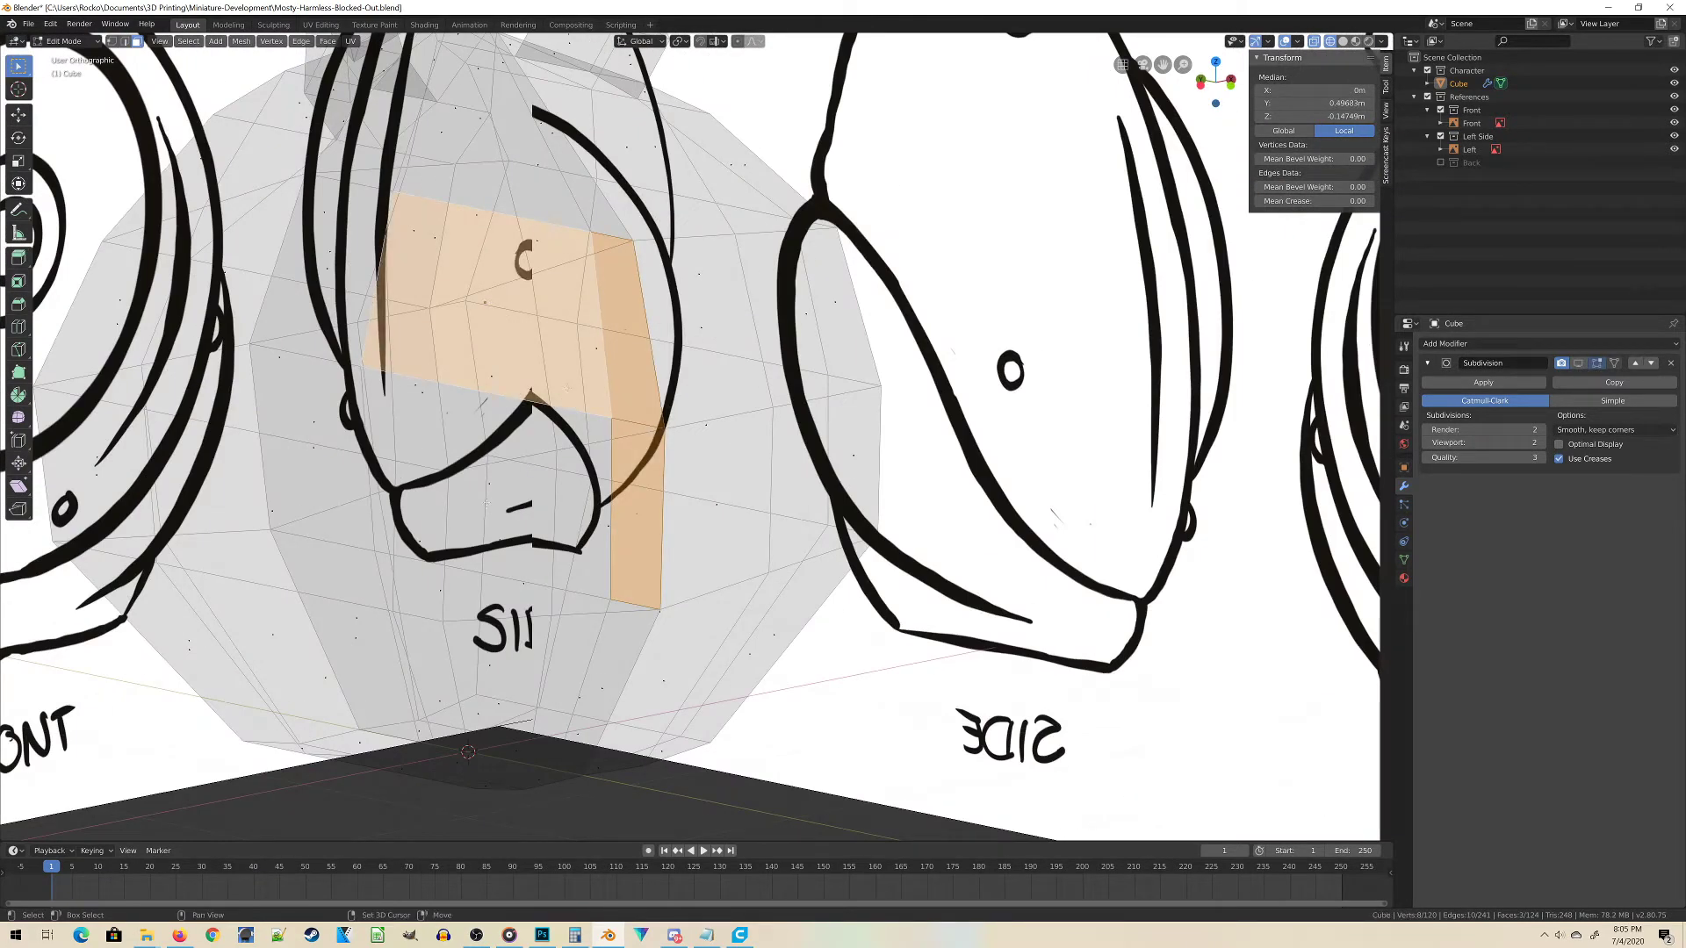
left_click(493, 480, "shift")
left_click(479, 670, "alt+shift")
middle_click_drag(479, 670, 439, 830)
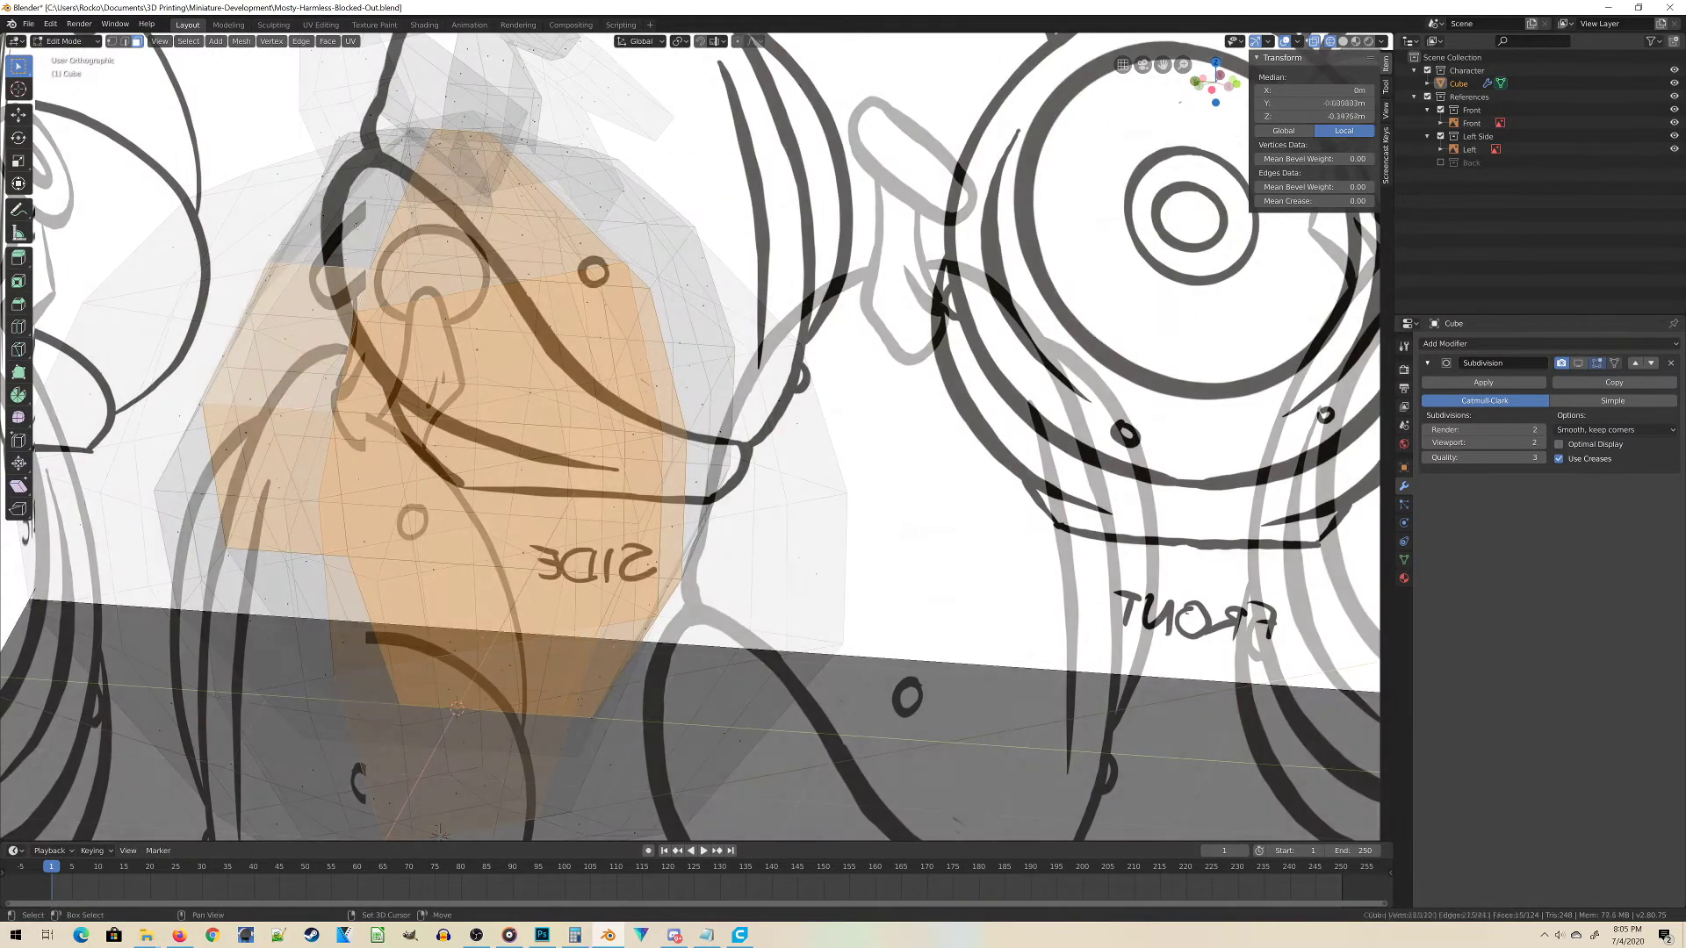
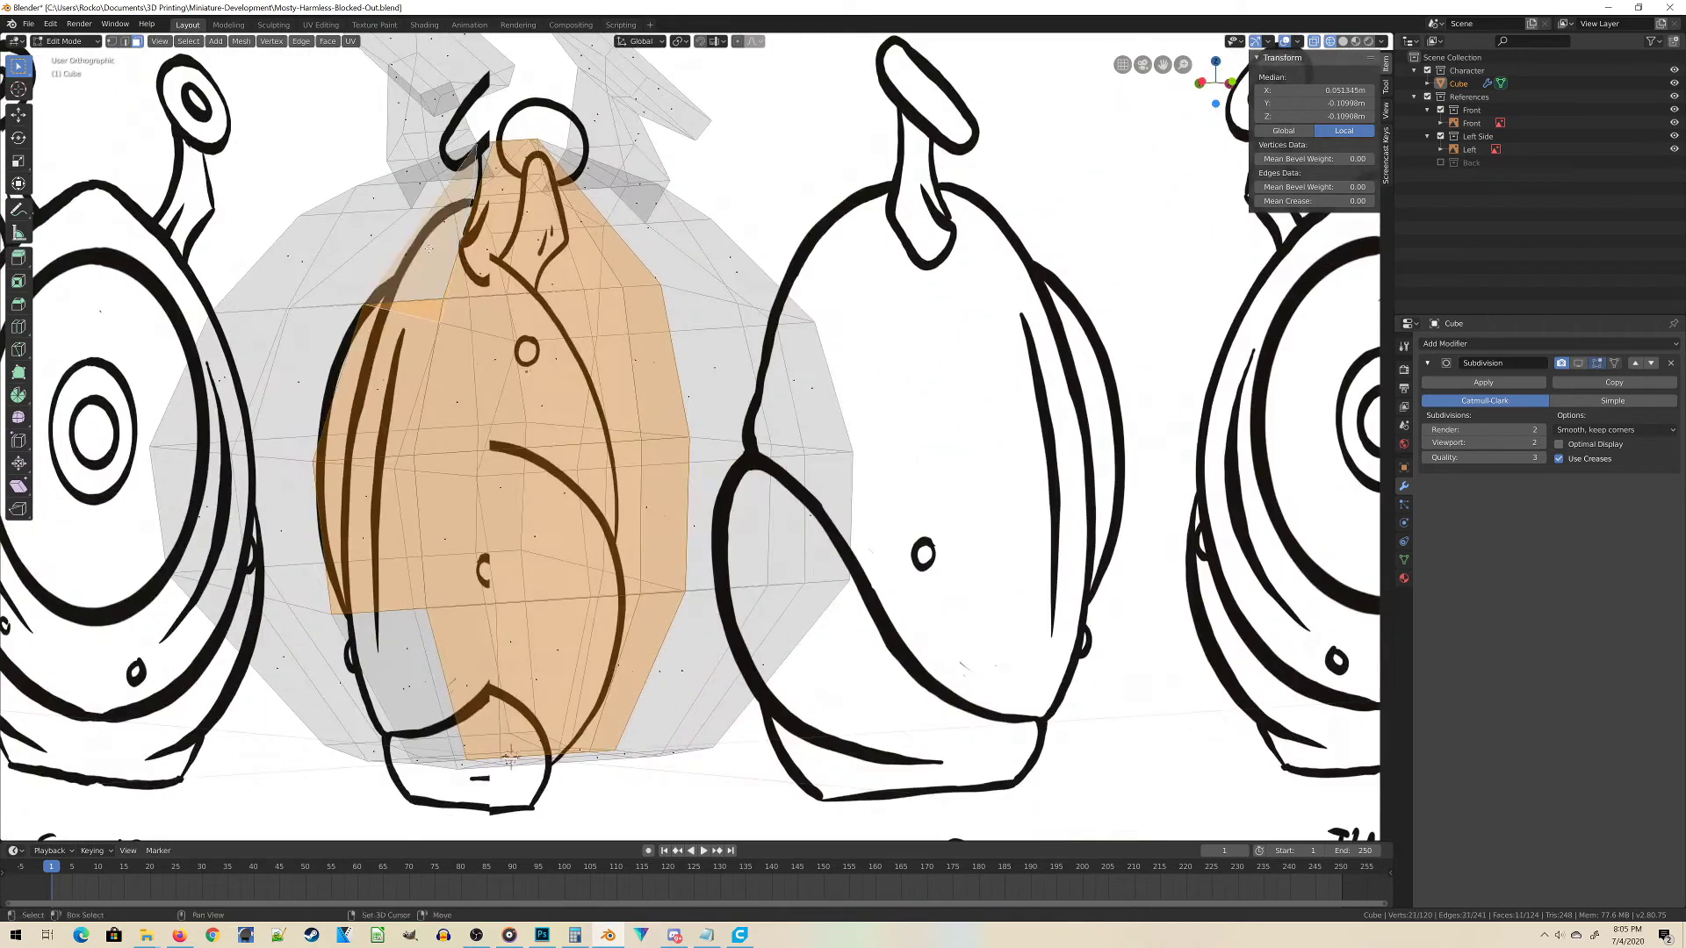
key("ctrl+z")
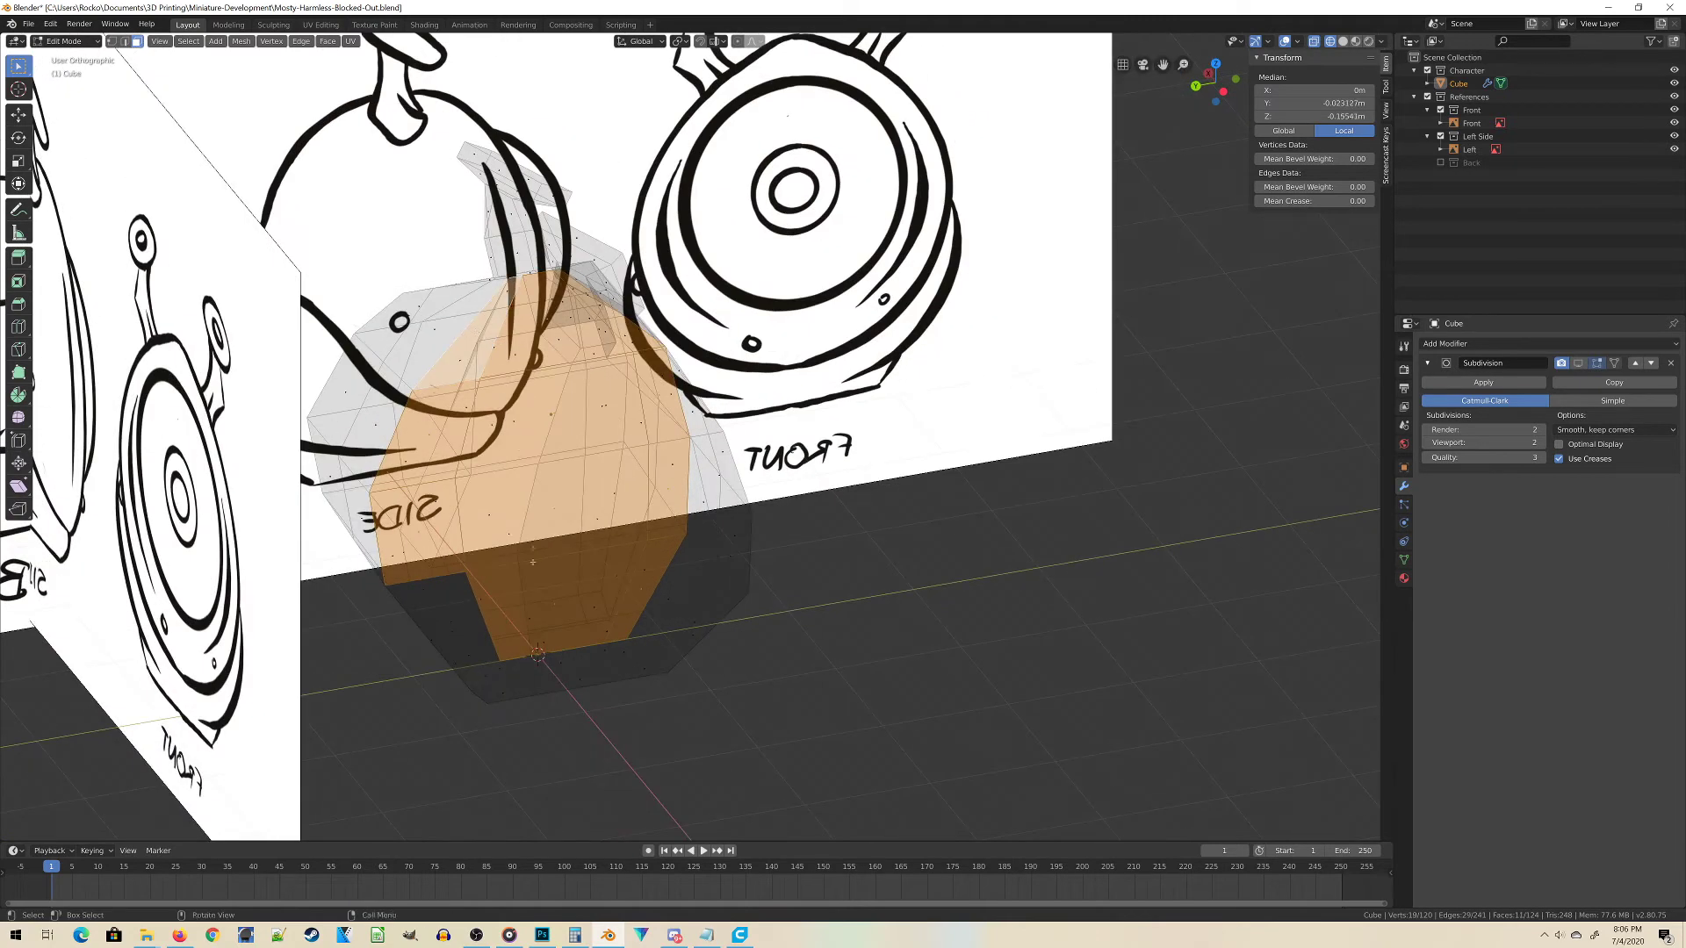
left_click(412, 606, "shift")
middle_click_drag(413, 605, 595, 650)
key("x")
left_click(618, 541)
mouse_move(632, 390)
middle_mouse_down()
mouse_move(649, 386)
mouse_move(606, 384)
mouse_move(625, 374)
middle_mouse_up()
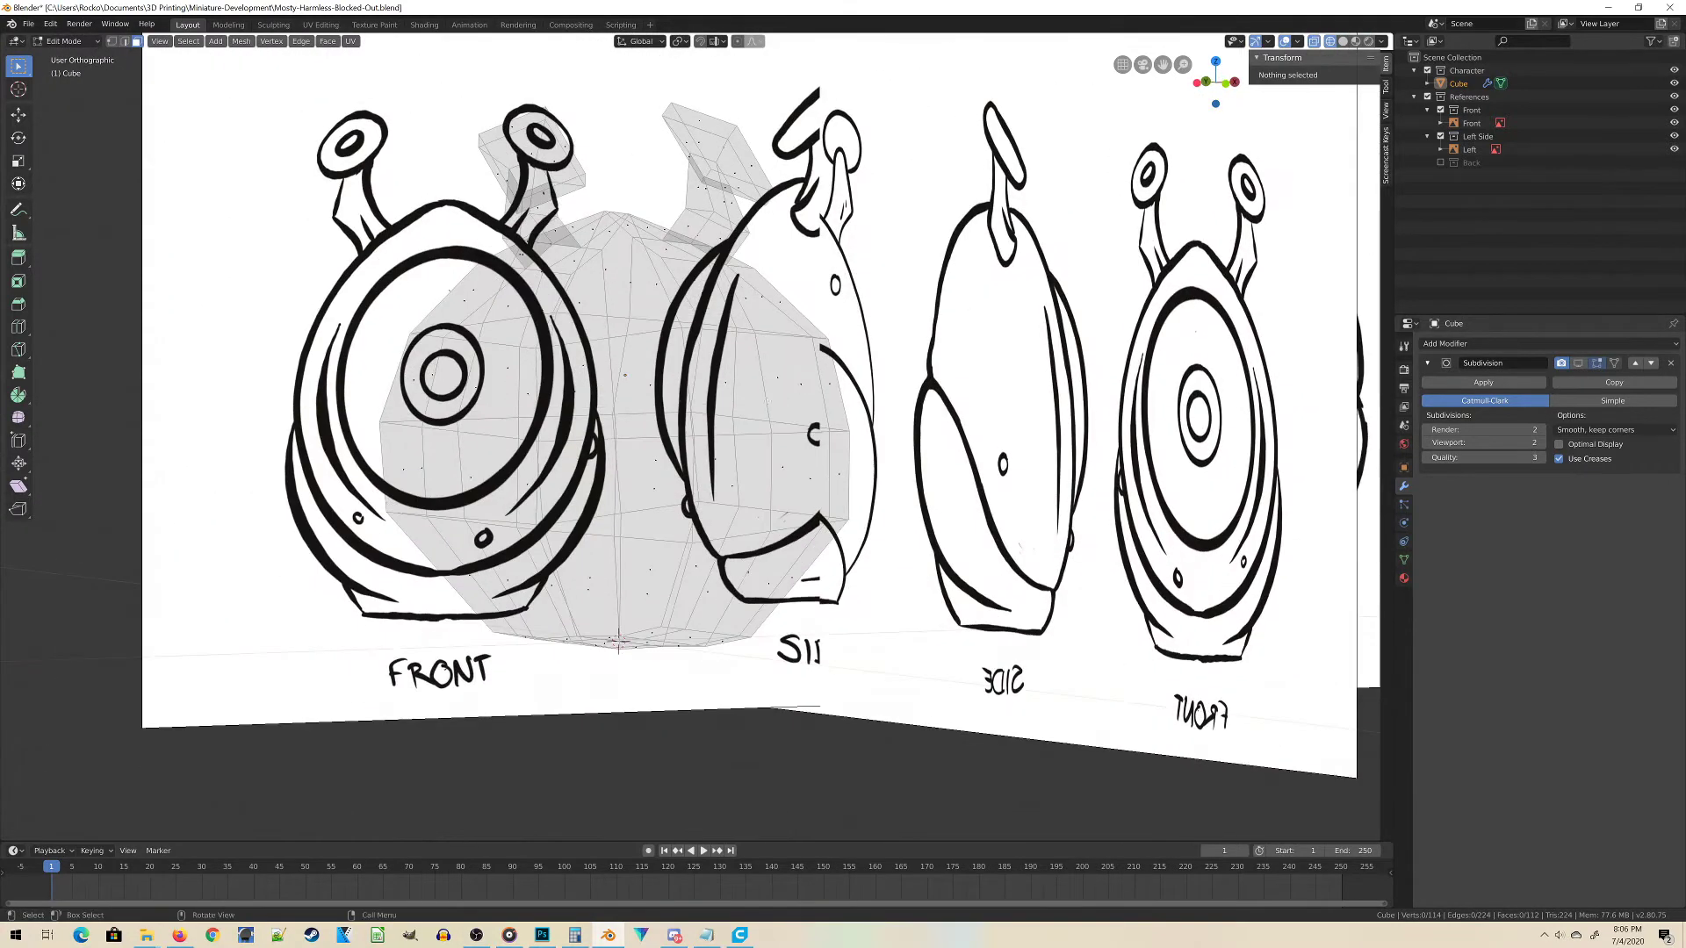
Restore the Subdivision modifier's viewport display and inspect the body with solid shading in Object Mode.
left_click(1577, 363)
key("z")
left_click(1181, 440)
key("Tab")
mouse_move(1180, 440)
middle_mouse_down()
mouse_move(704, 292)
mouse_move(639, 204)
mouse_move(642, 316)
middle_mouse_up()
middle_click_drag(674, 436, 733, 212)
middle_click_drag(717, 474, 687, 525)
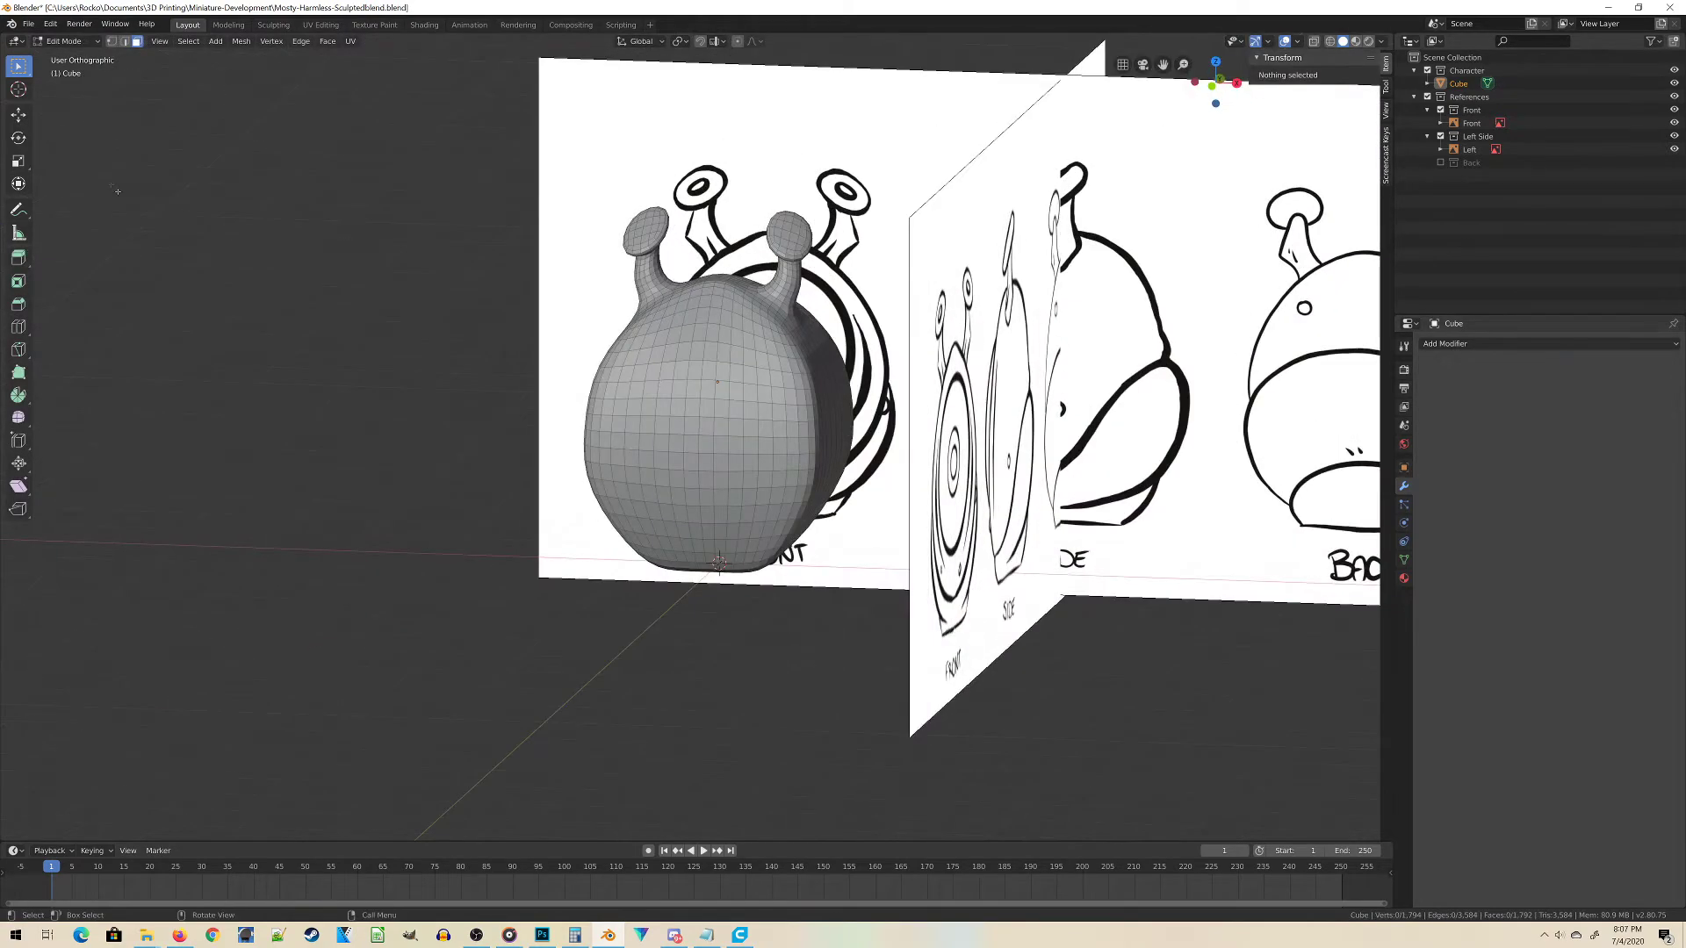
Examine the dense mesh's vertices in Edit Mode with vertex selection, and return the body to Object Mode.
left_click(110, 41)
mouse_move(571, 369)
middle_mouse_down()
mouse_move(698, 391)
mouse_move(532, 337)
mouse_move(671, 426)
mouse_move(606, 497)
mouse_move(417, 445)
middle_mouse_up()
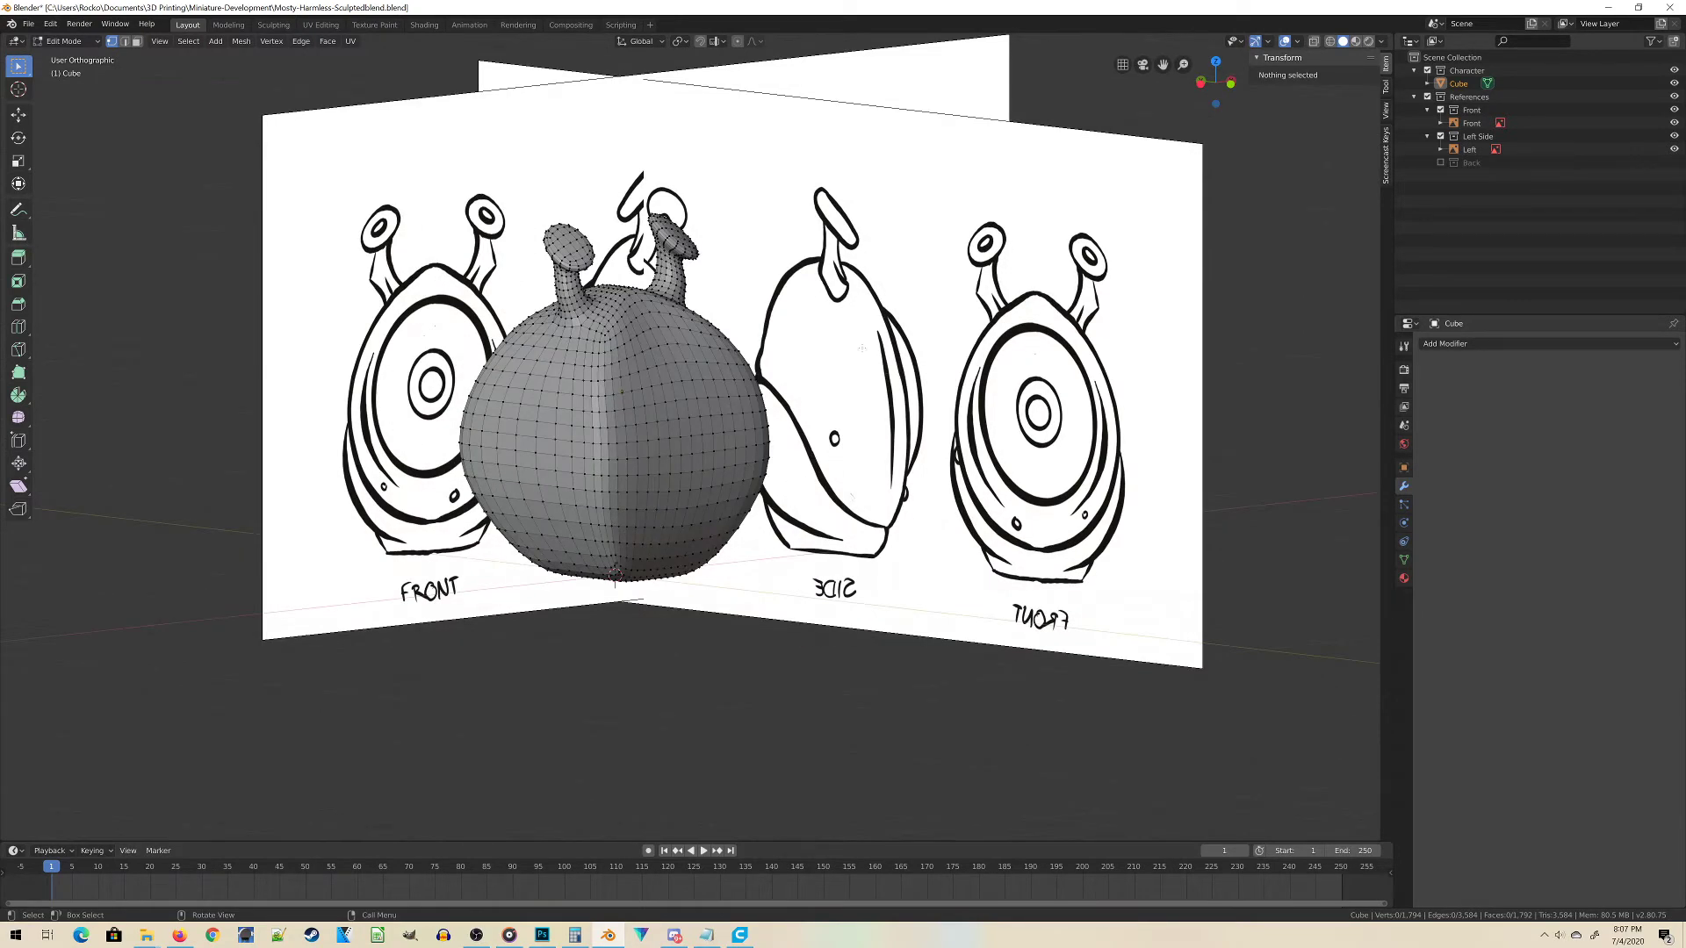
middle_click_drag(417, 445, 429, 521)
key("Tab")
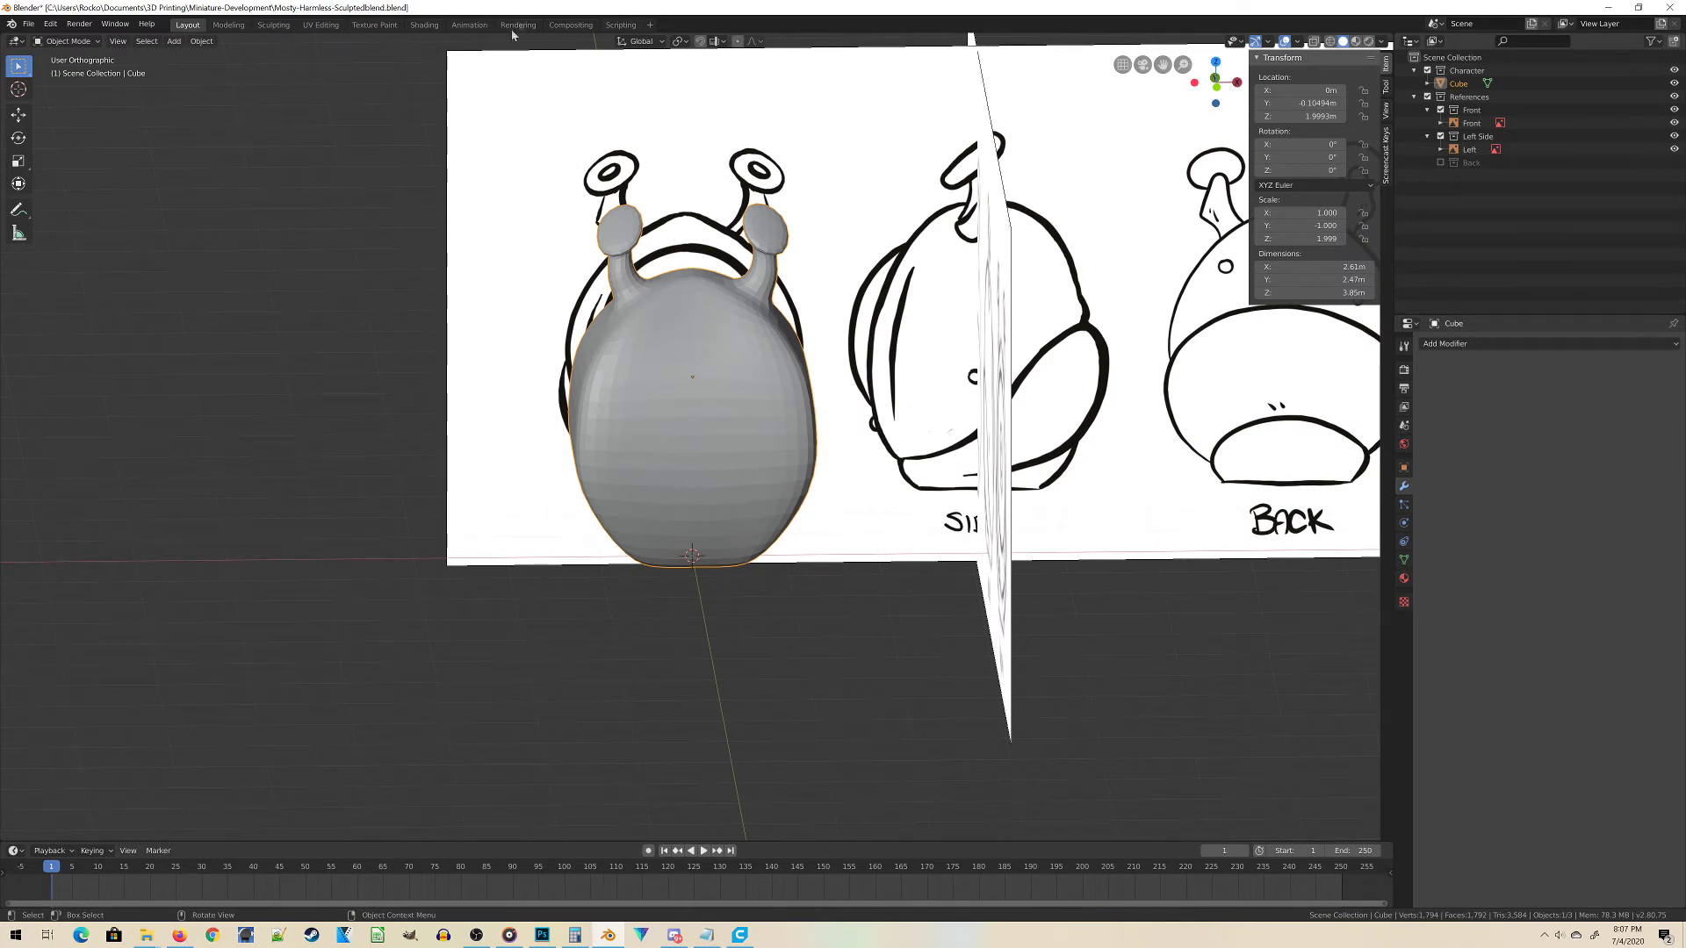
Switch to the Sculpting workspace and examine the body from the side, front and above.
left_click(273, 24)
scroll(527, 331, "down", 10)
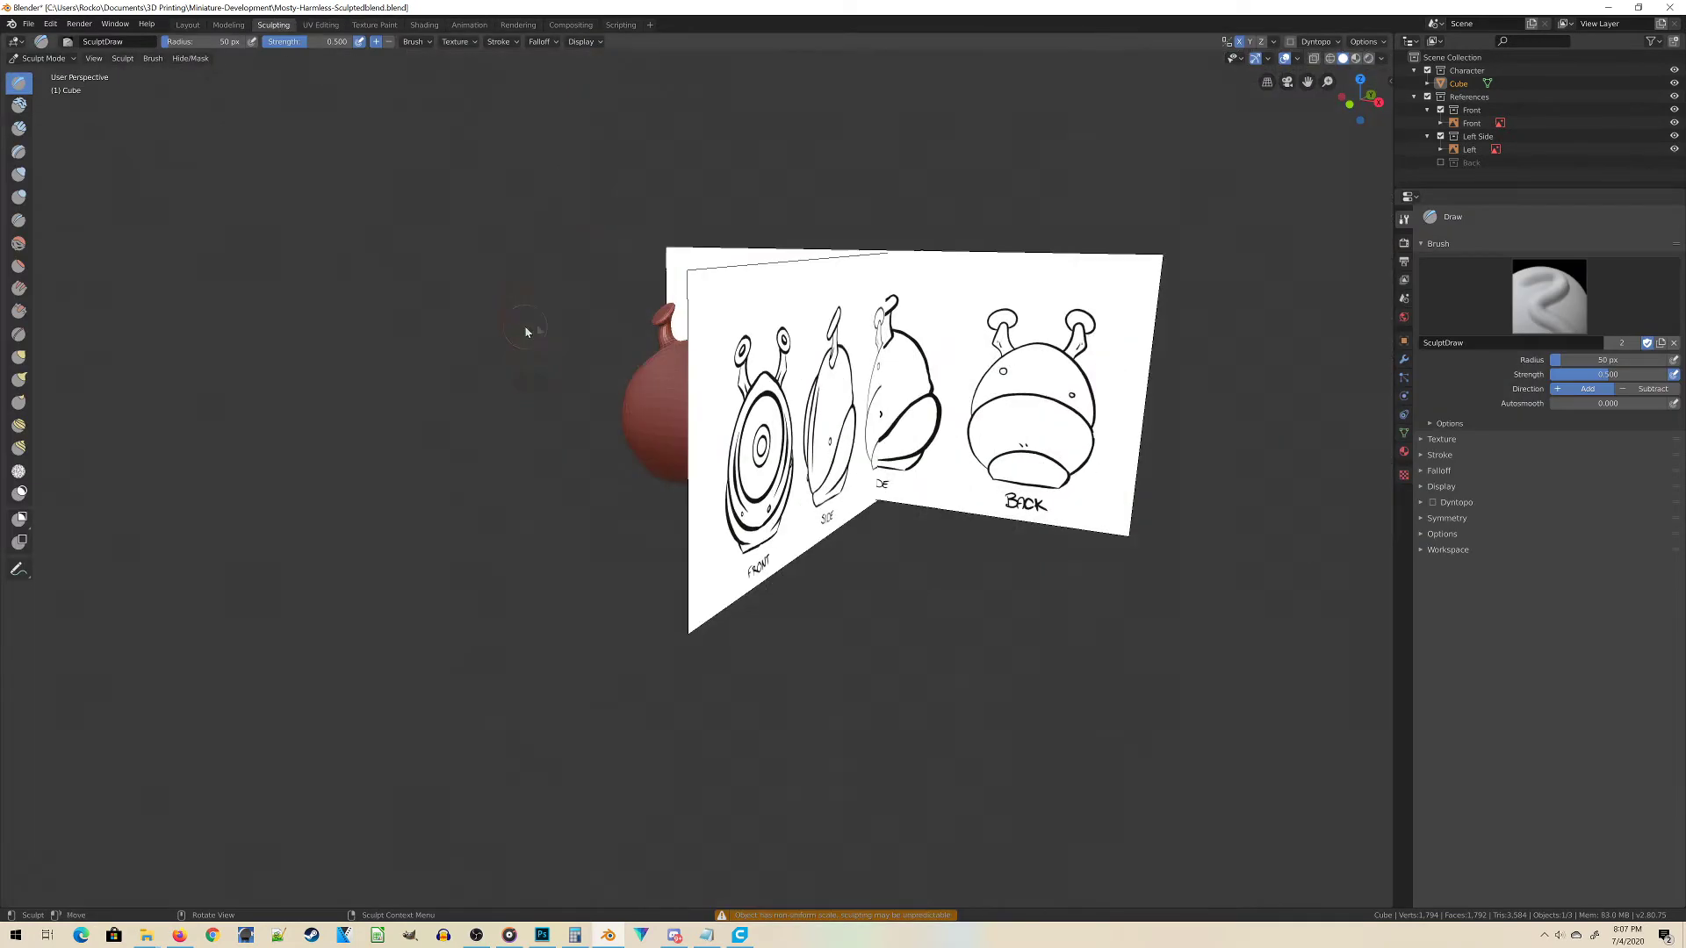
scroll(600, 392, "up", 5)
mouse_move(600, 392)
middle_mouse_down()
mouse_move(658, 433)
mouse_move(603, 482)
mouse_move(677, 489)
mouse_move(729, 348)
middle_mouse_up()
scroll(612, 489, "down", 6)
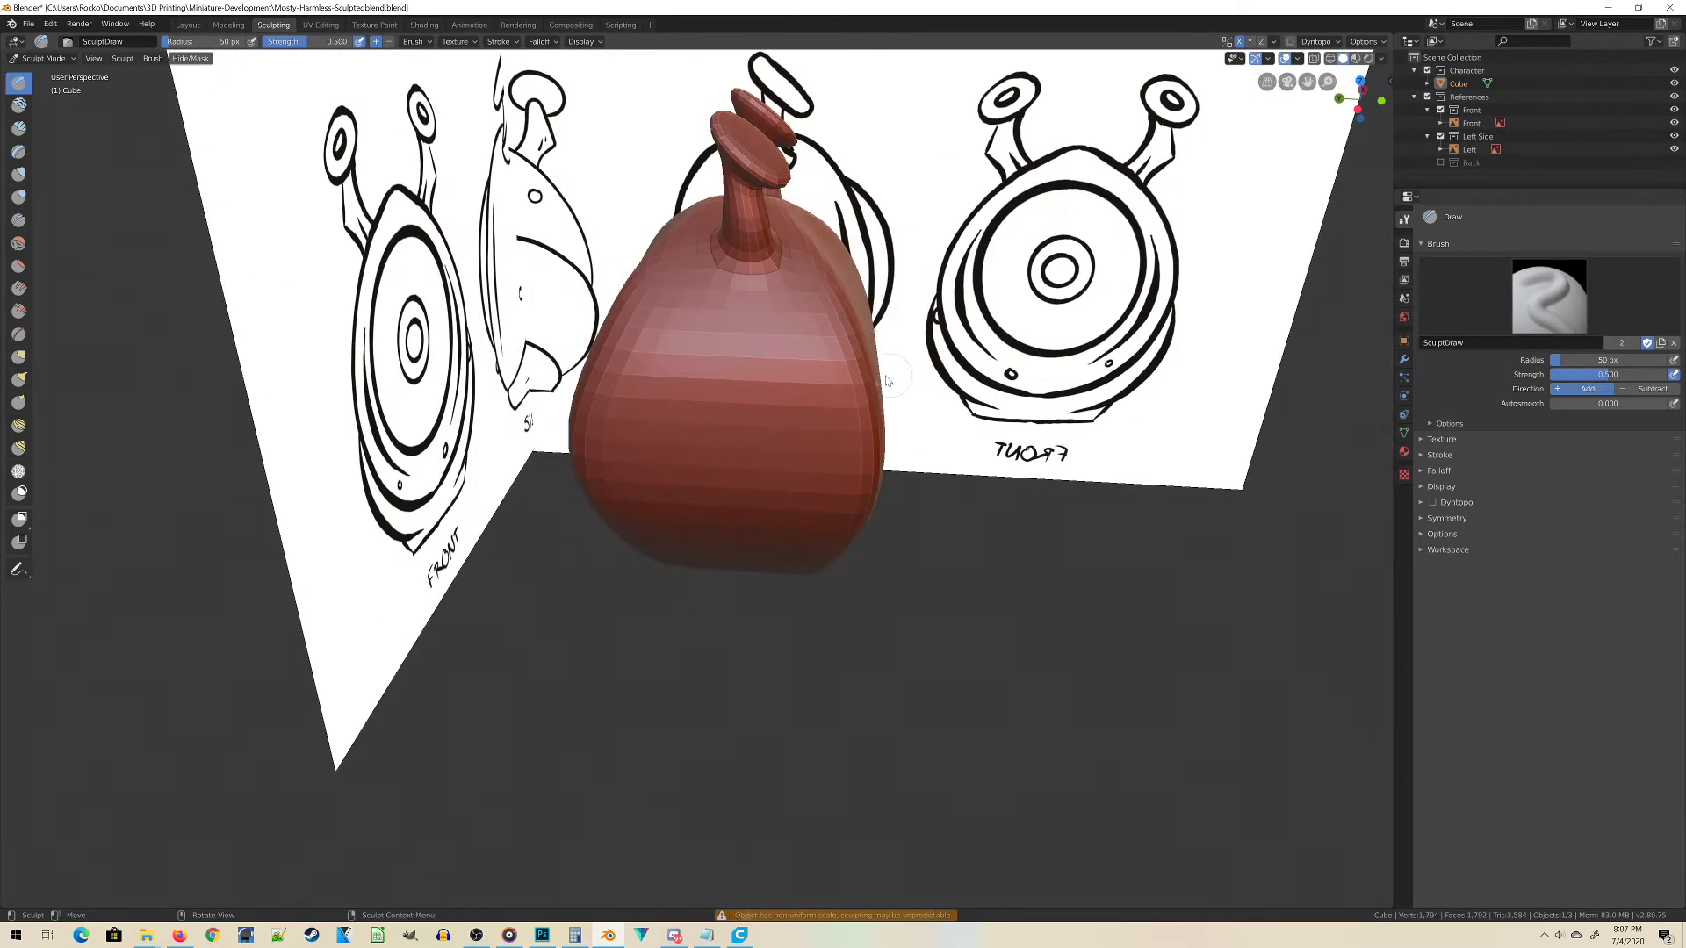
scroll(729, 349, "up", 2)
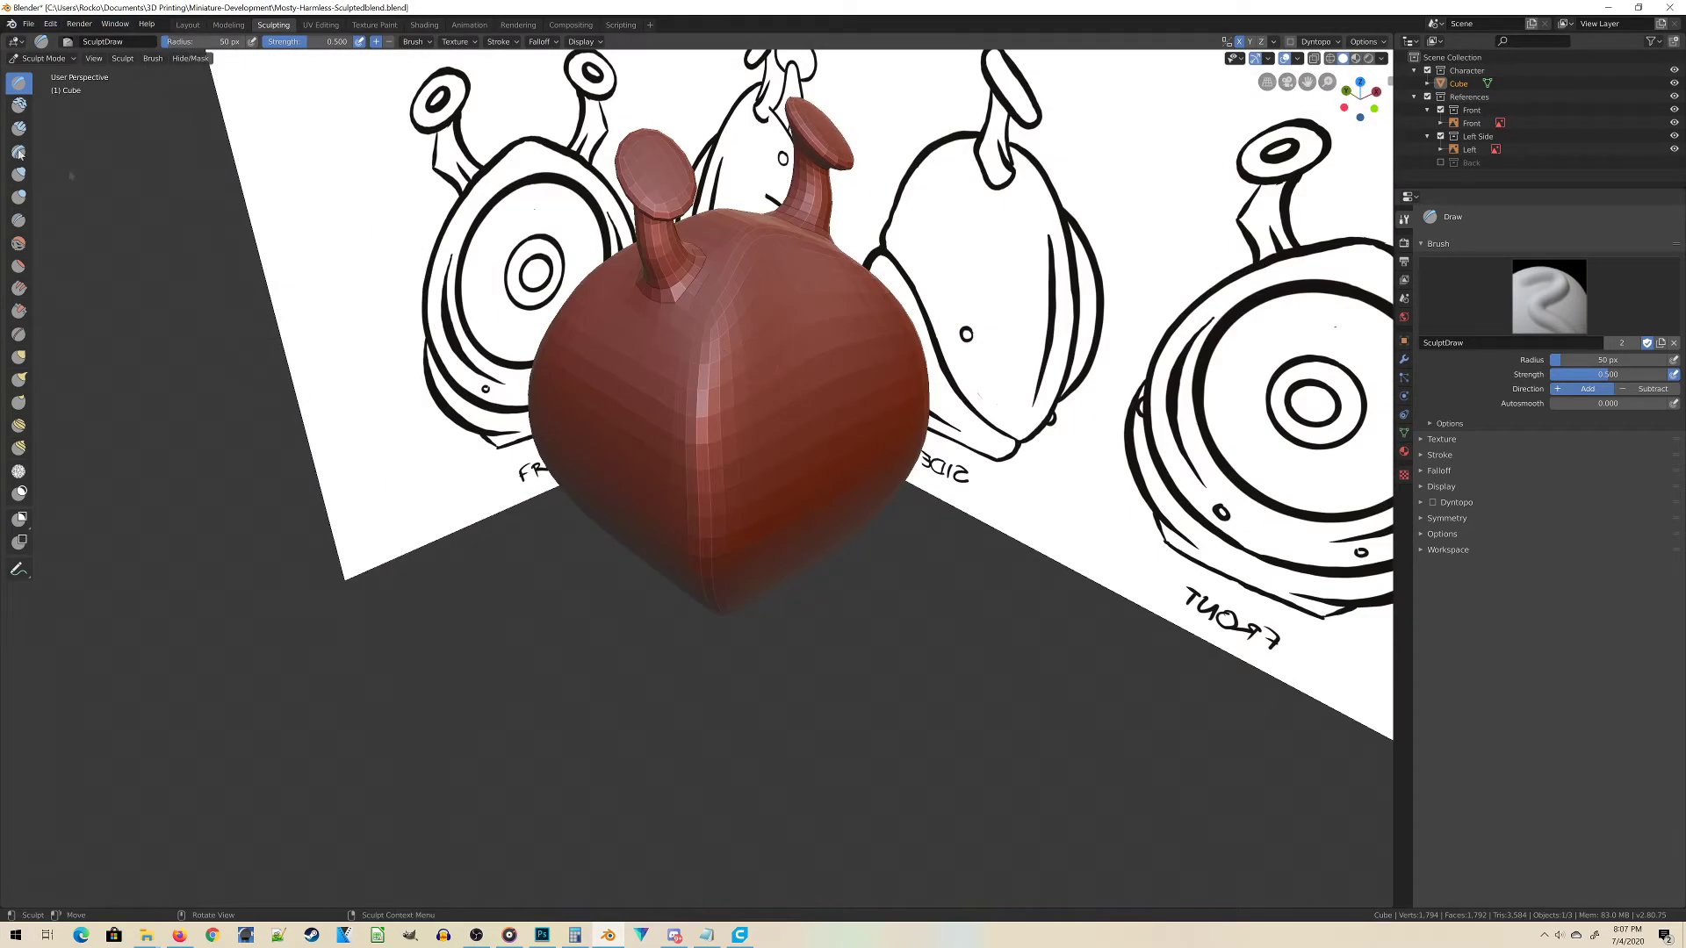
mouse_move(726, 389)
middle_mouse_down()
mouse_move(688, 372)
mouse_move(644, 403)
mouse_move(734, 395)
mouse_move(768, 418)
mouse_move(787, 371)
mouse_move(850, 476)
mouse_move(690, 429)
middle_mouse_up()
scroll(788, 371, "down", 4)
mouse_move(909, 461)
middle_mouse_down()
mouse_move(683, 456)
mouse_move(786, 575)
mouse_move(1032, 55)
middle_mouse_up()
scroll(683, 455, "up", 4)
scroll(683, 456, "down", 4)
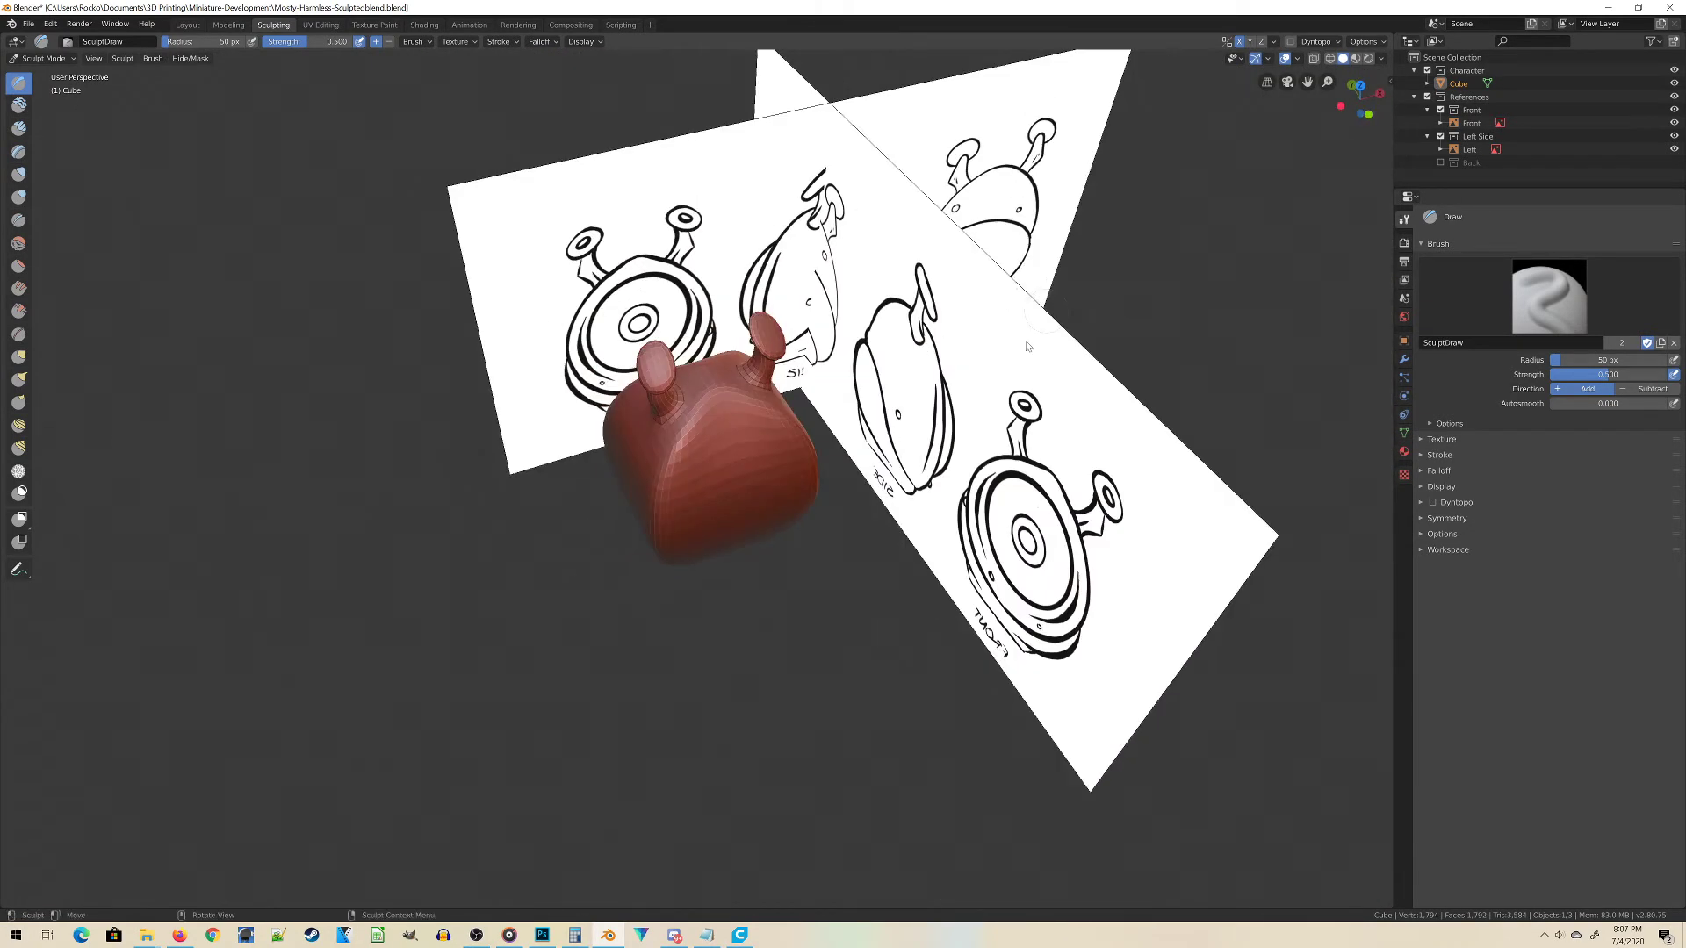
Hide the Left Side reference collection and view the body in front of the remaining drawing.
left_click(1440, 137)
mouse_move(1328, 183)
middle_mouse_down()
mouse_move(667, 377)
mouse_move(876, 431)
mouse_move(895, 527)
mouse_move(865, 553)
mouse_move(779, 504)
middle_mouse_up()
scroll(992, 272, "up", 5)
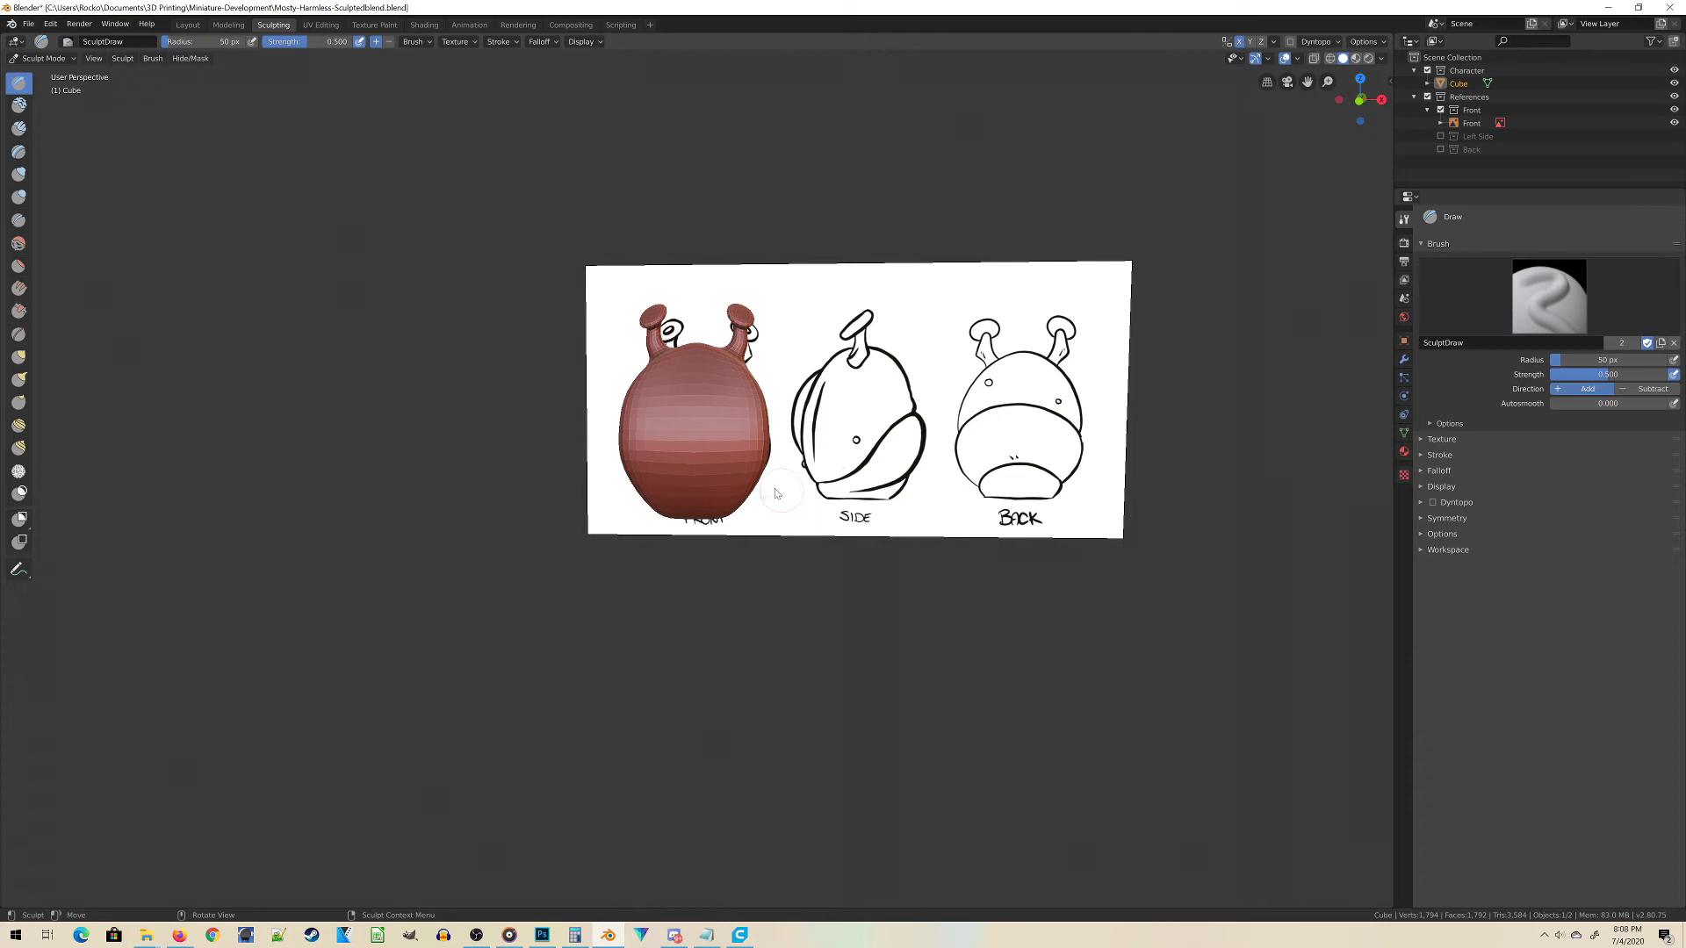
Compare the body in wireframe with the front drawing and restore solid shading.
scroll(780, 505, "up", 2)
key("z")
left_click(695, 446)
mouse_move(695, 446)
middle_mouse_down()
mouse_move(614, 444)
mouse_move(702, 443)
middle_mouse_up()
scroll(702, 443, "up", 4)
scroll(703, 348, "down", 4)
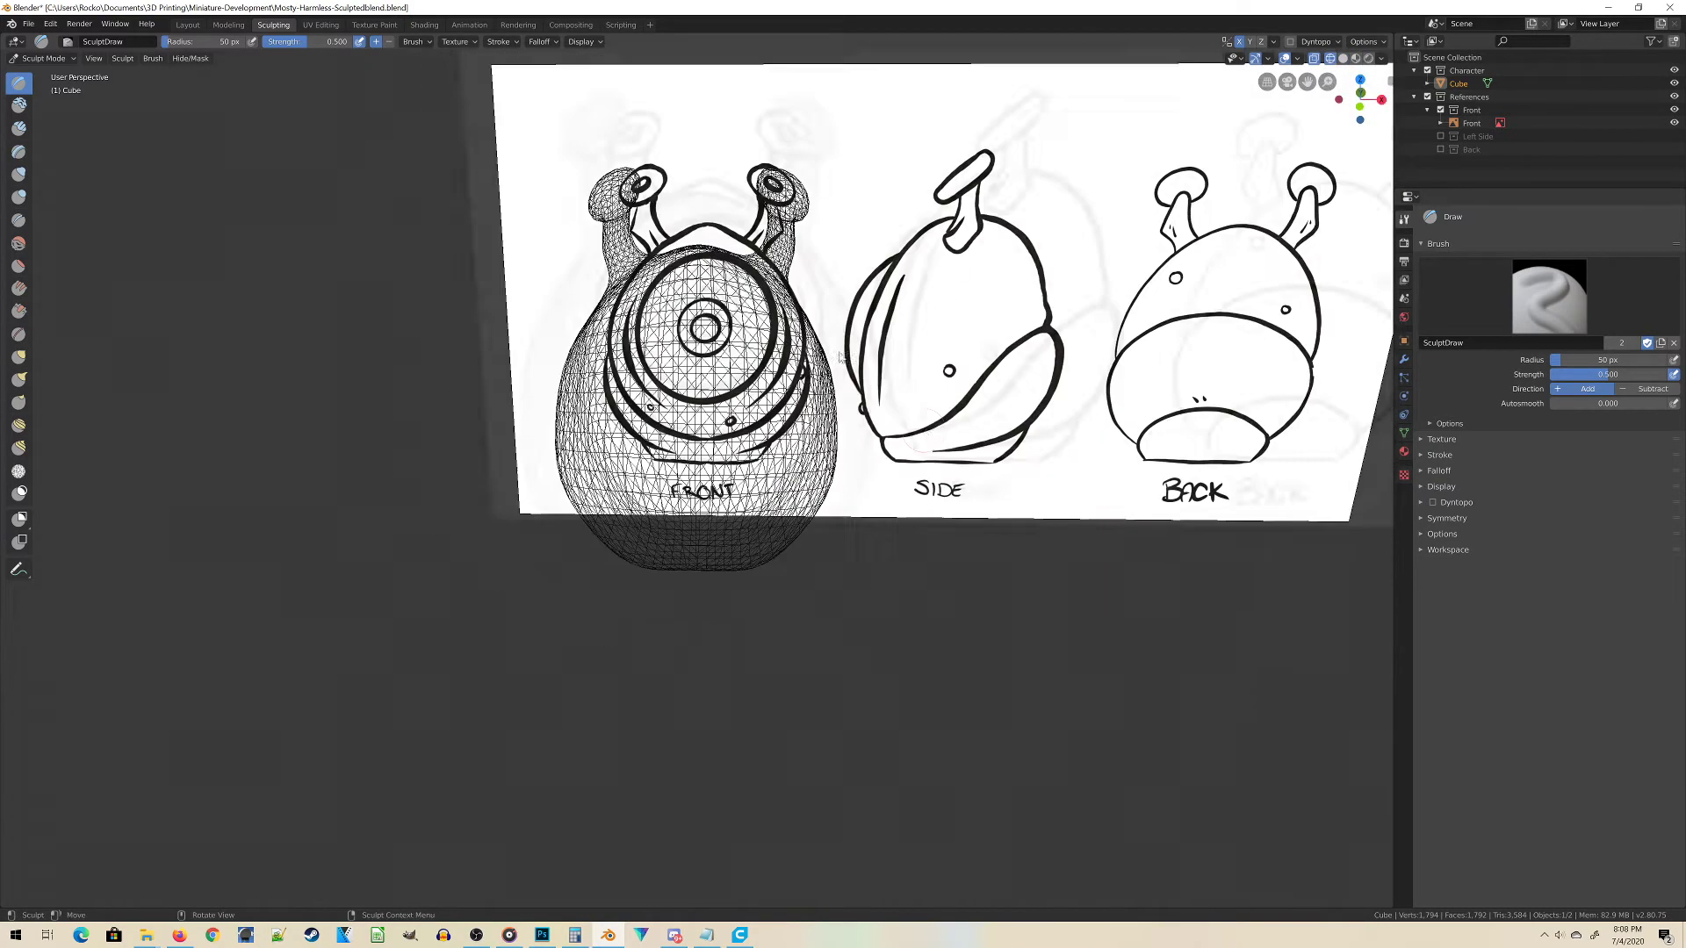
key("z")
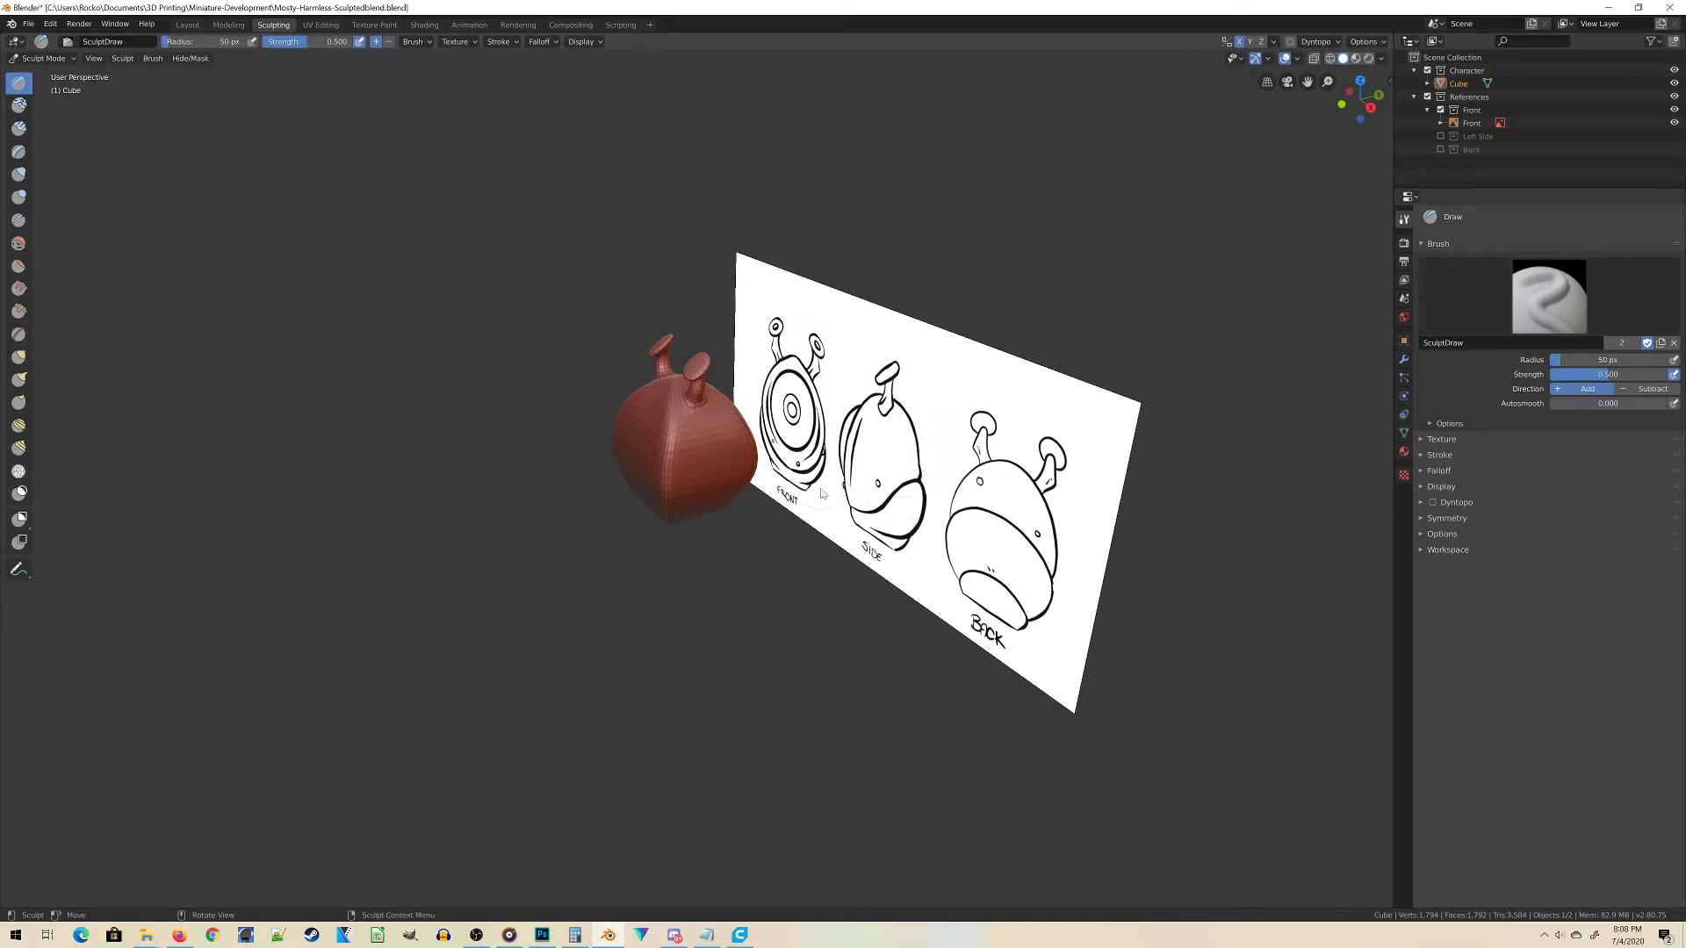
middle_click_drag(787, 527, 772, 508)
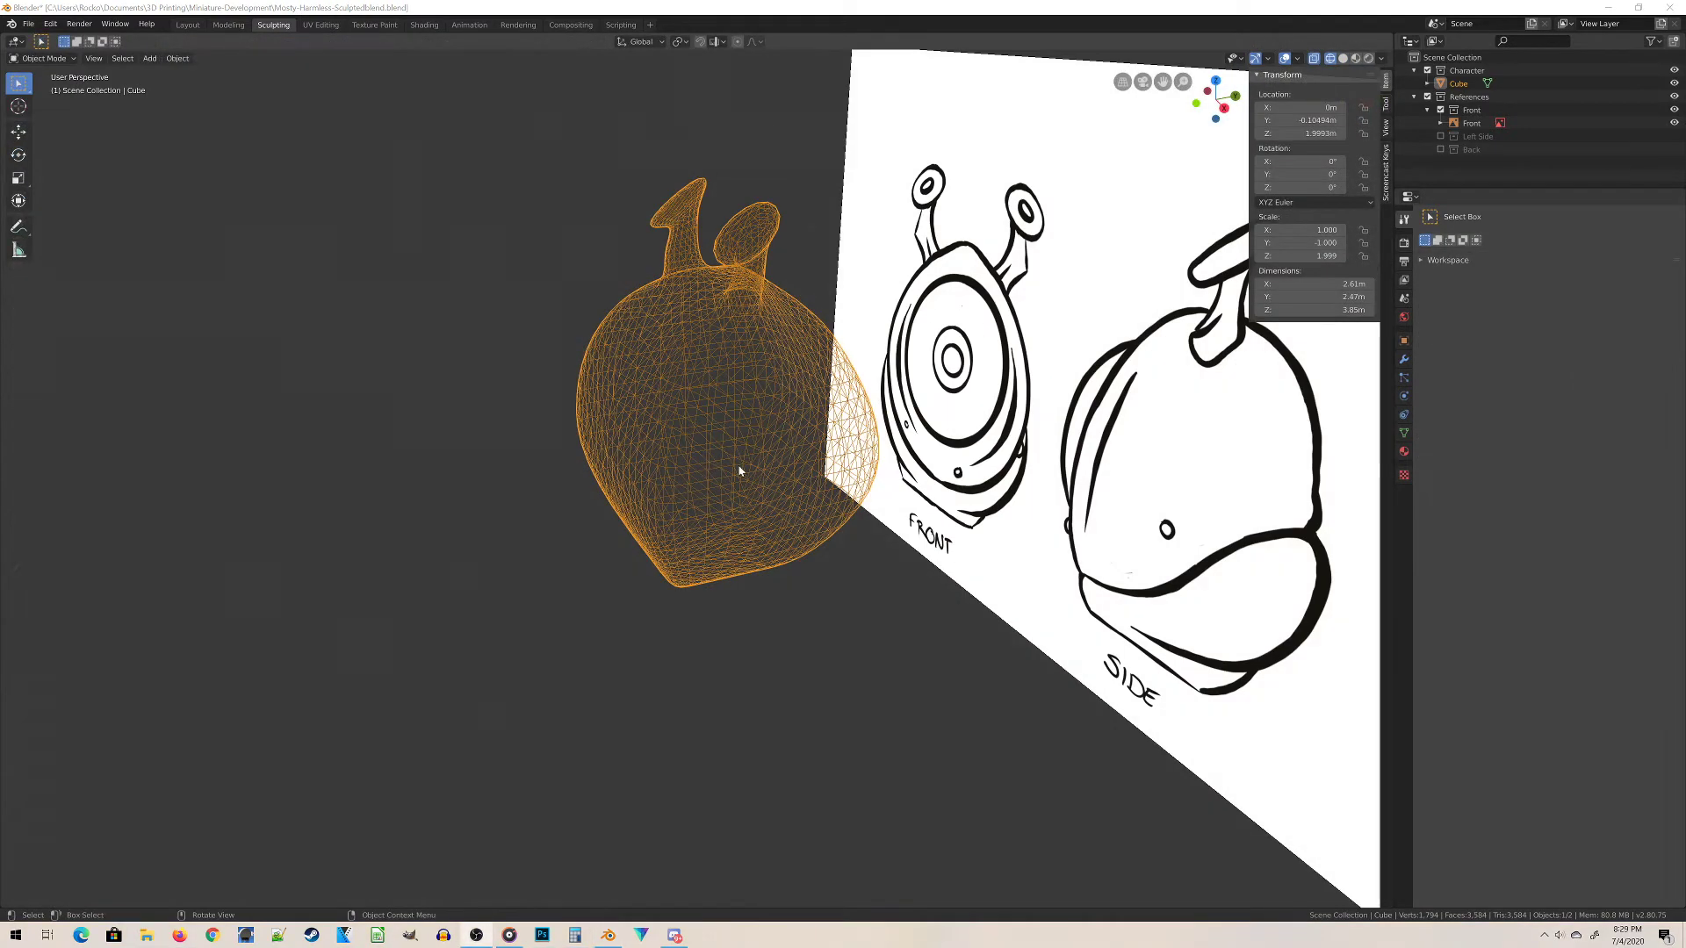
Apply the scale of the body in Object Mode.
middle_click_drag(741, 470, 776, 360)
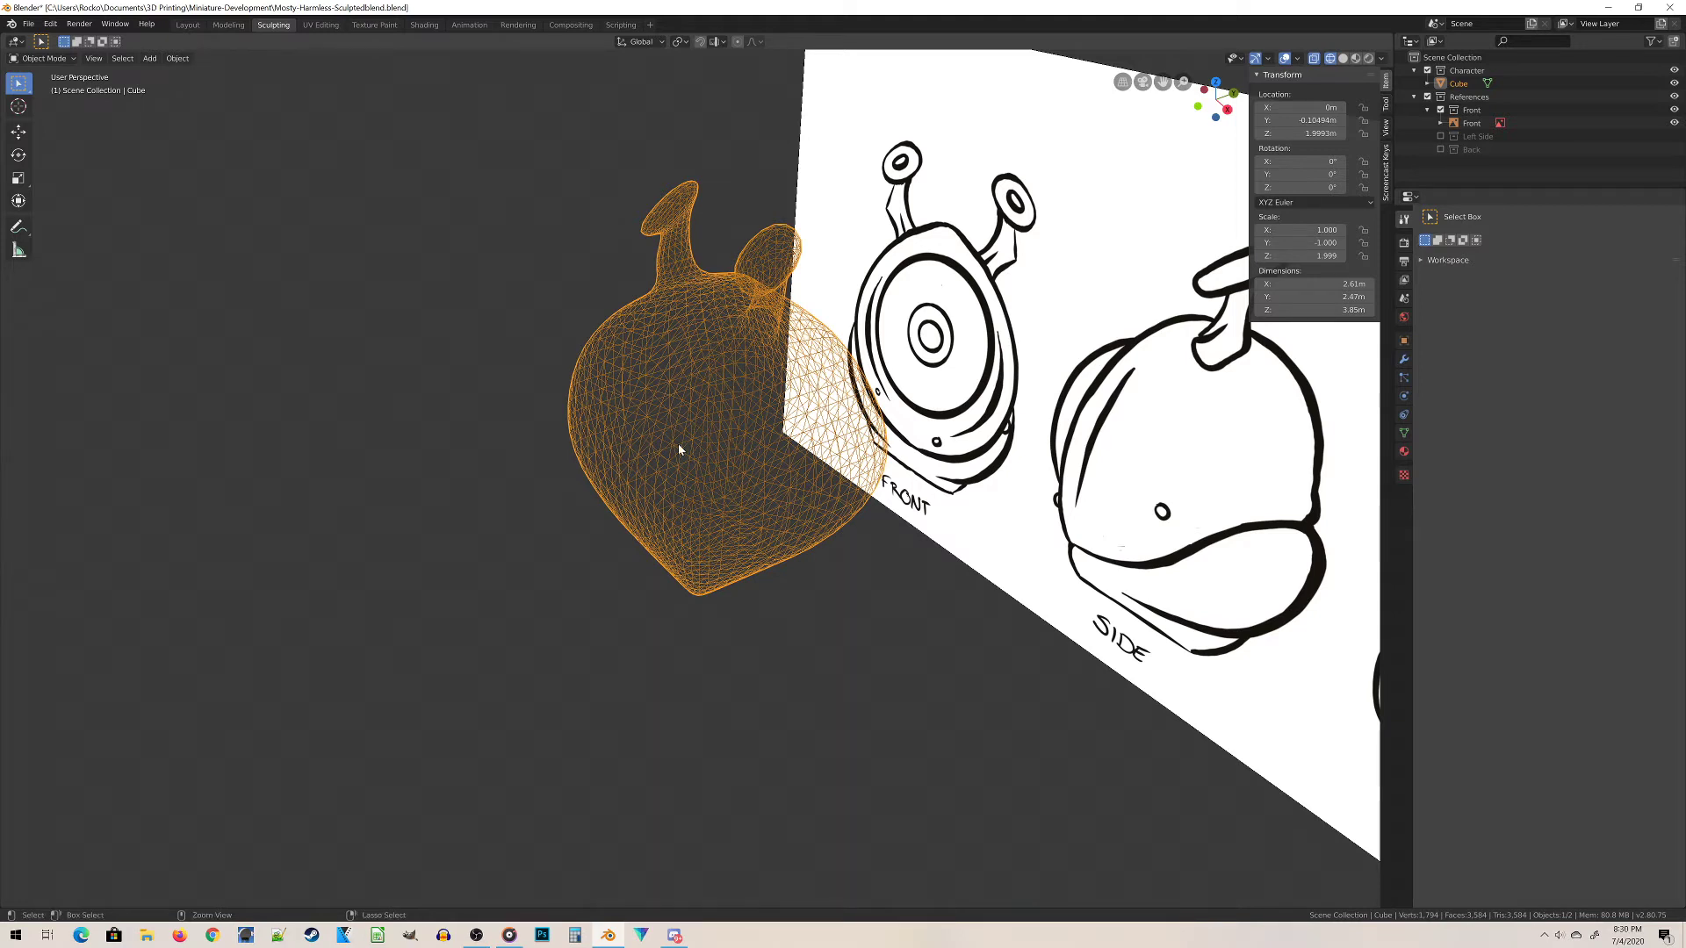
key("ctrl+a")
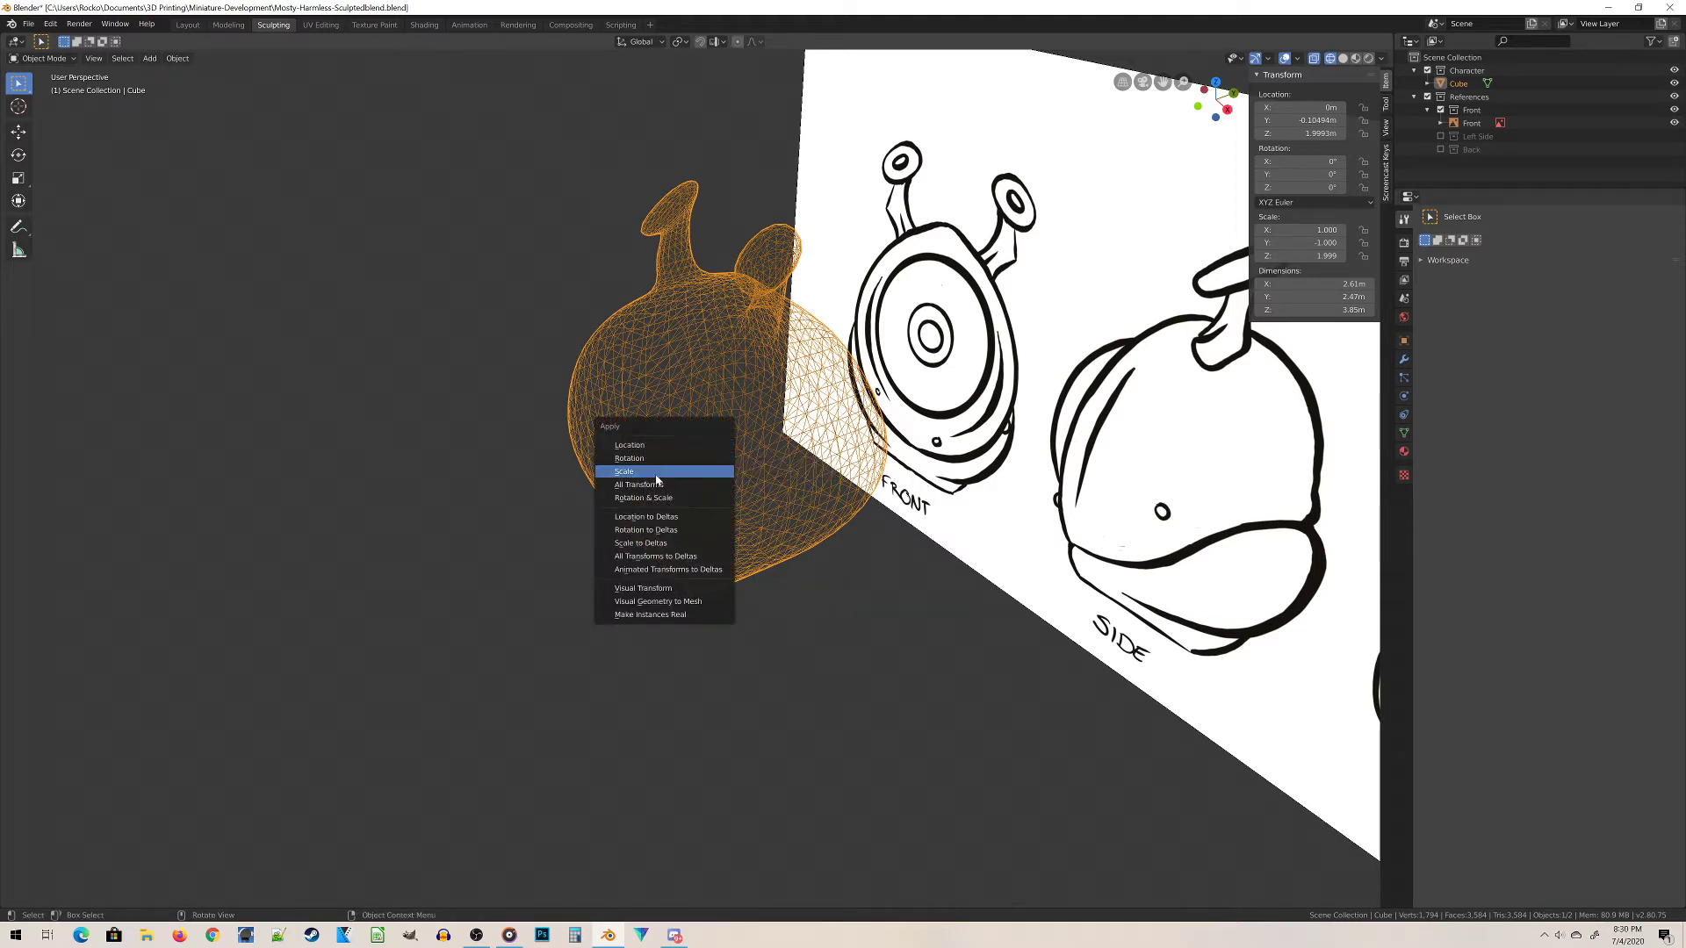
left_click(656, 476)
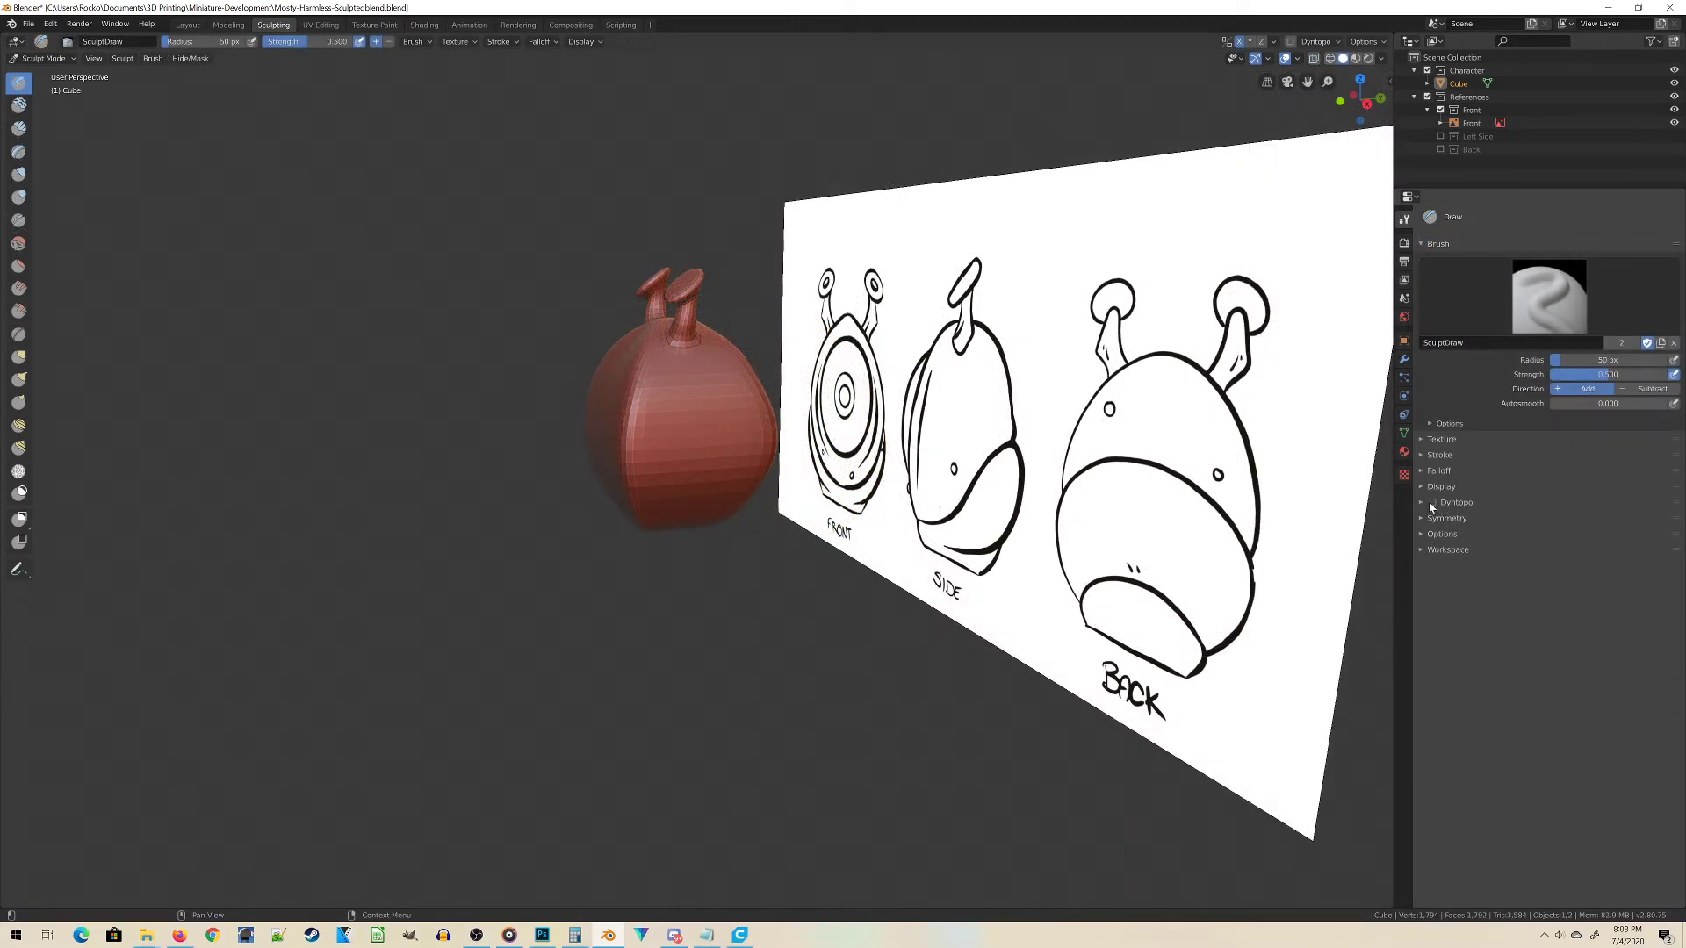
Enable Dyntopo for sculpting the body and set its detail size to 3 px.
left_click(1433, 499)
left_click(1379, 536)
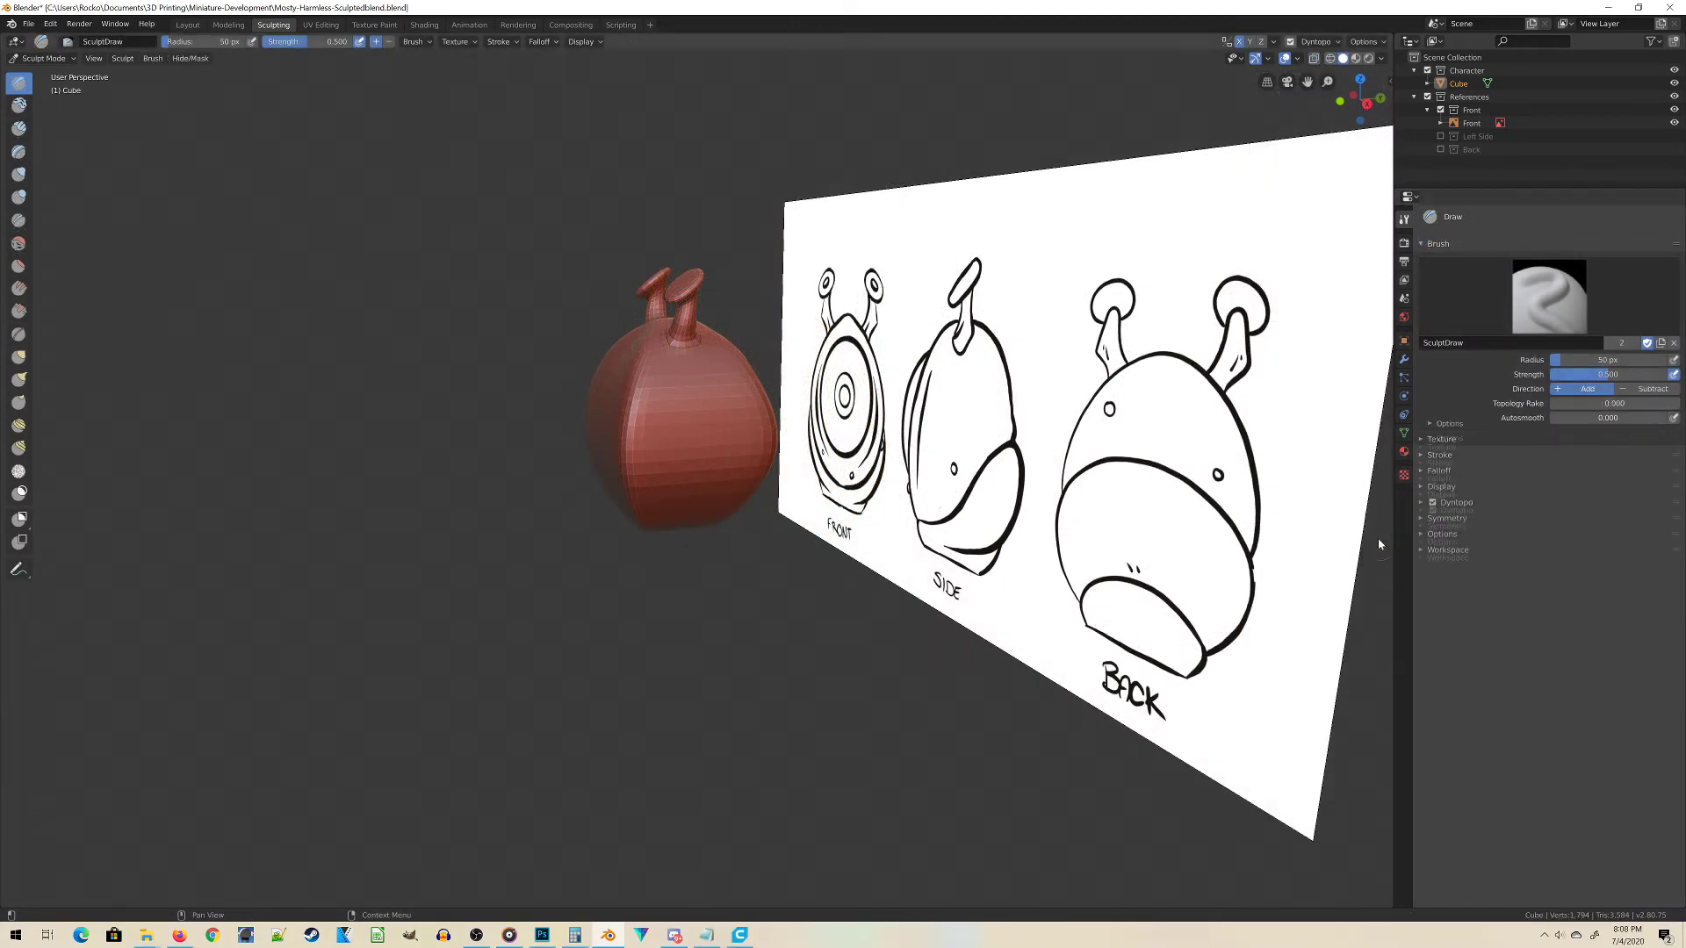
left_click(1423, 521)
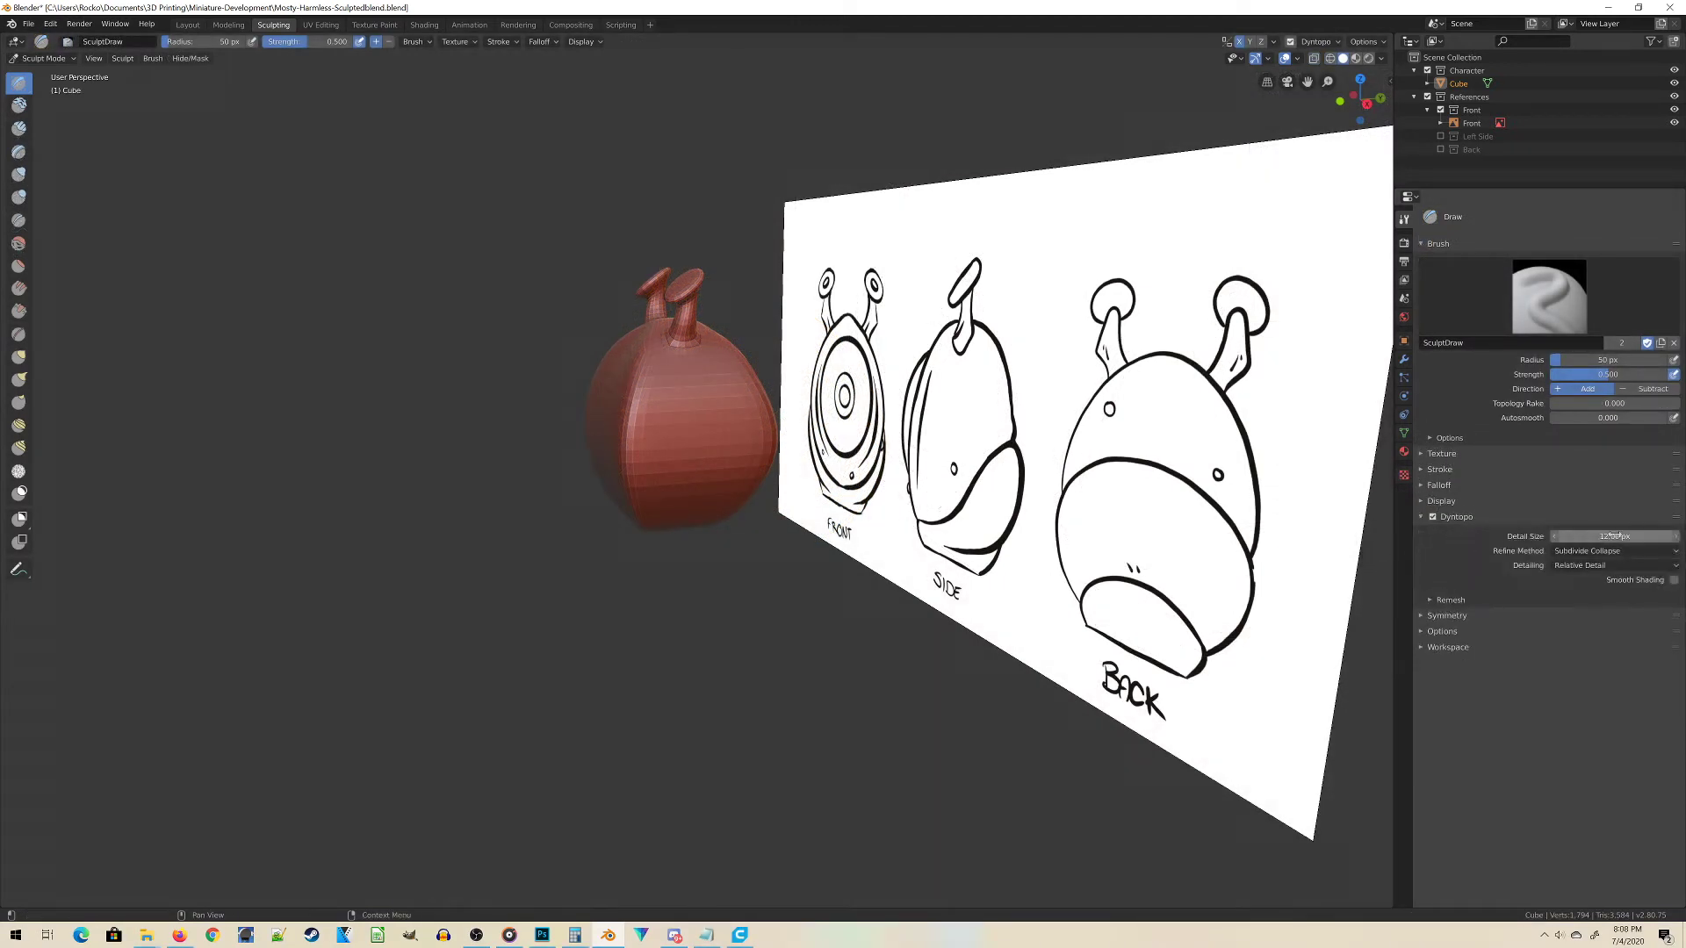
type("3")
key("Return")
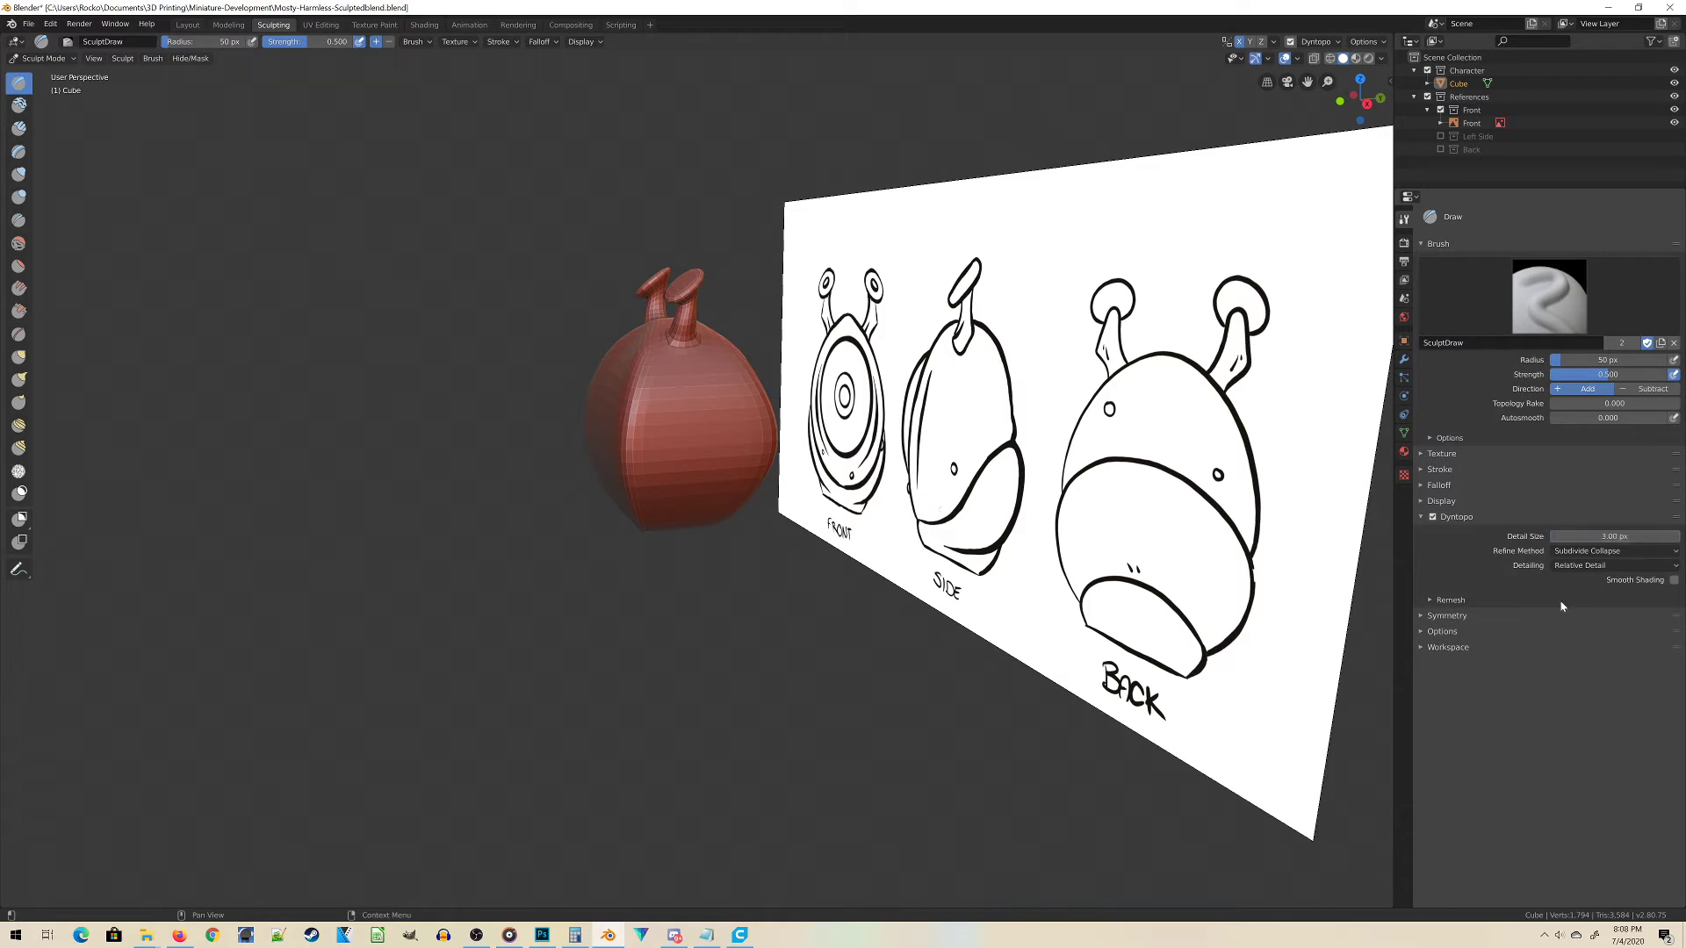
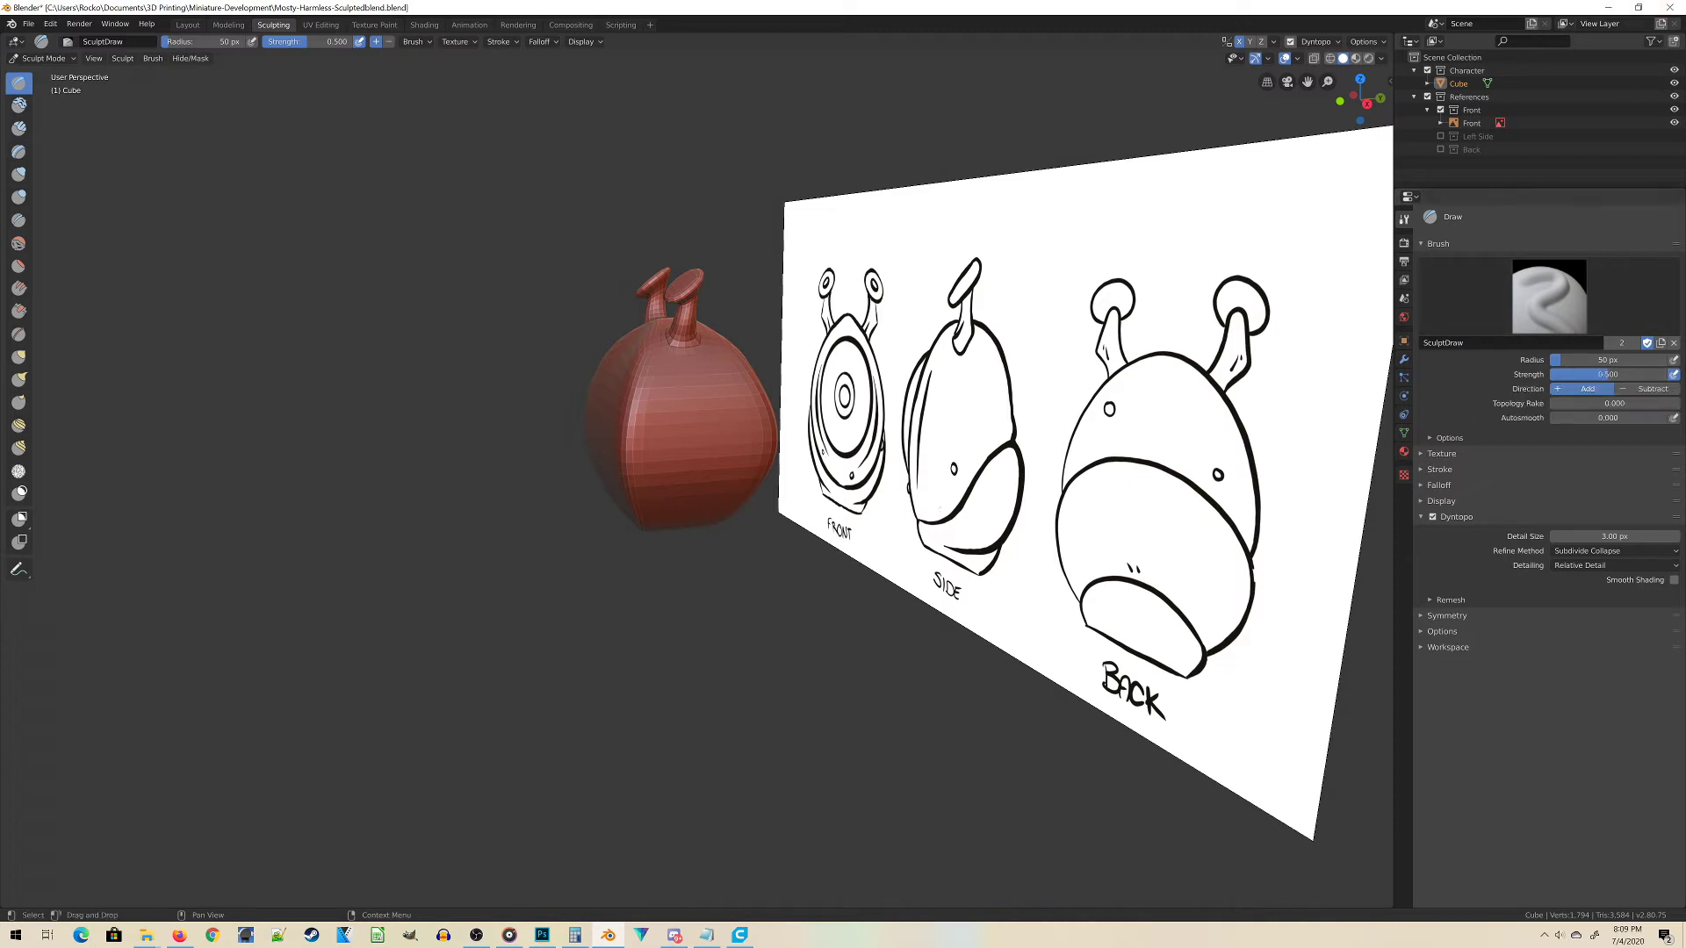
Sculpt the lower side fold of the body with Clay Strips, reducing the brush radius to 74 px.
left_click(1447, 615)
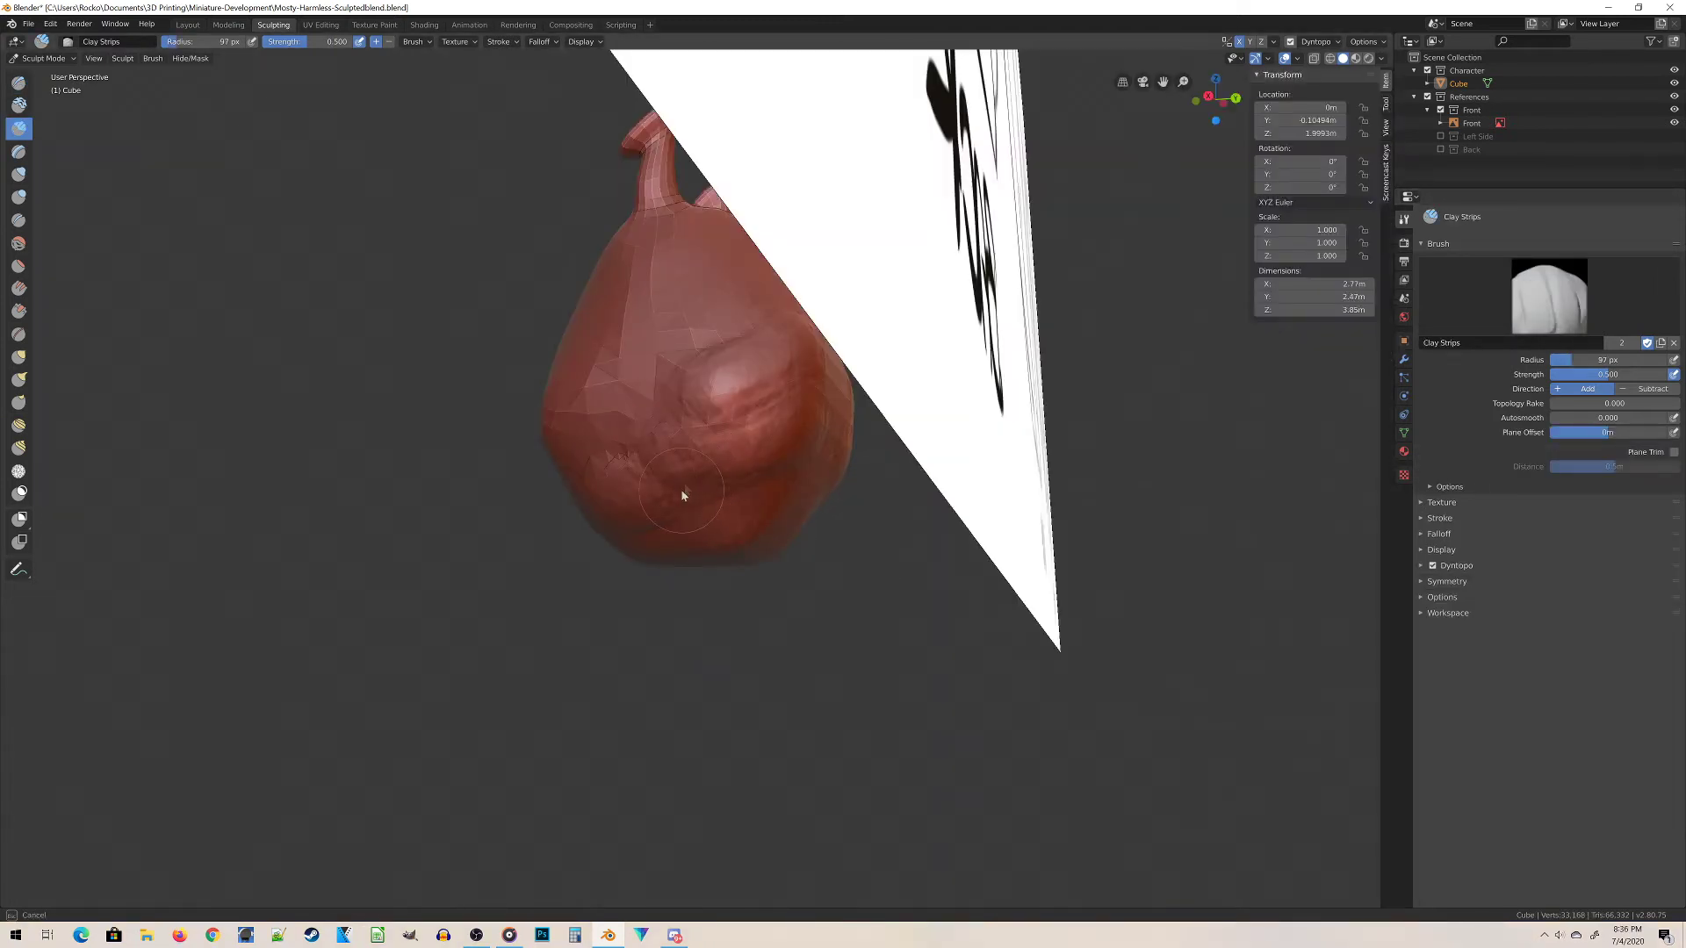
middle_click_drag(673, 475, 810, 485)
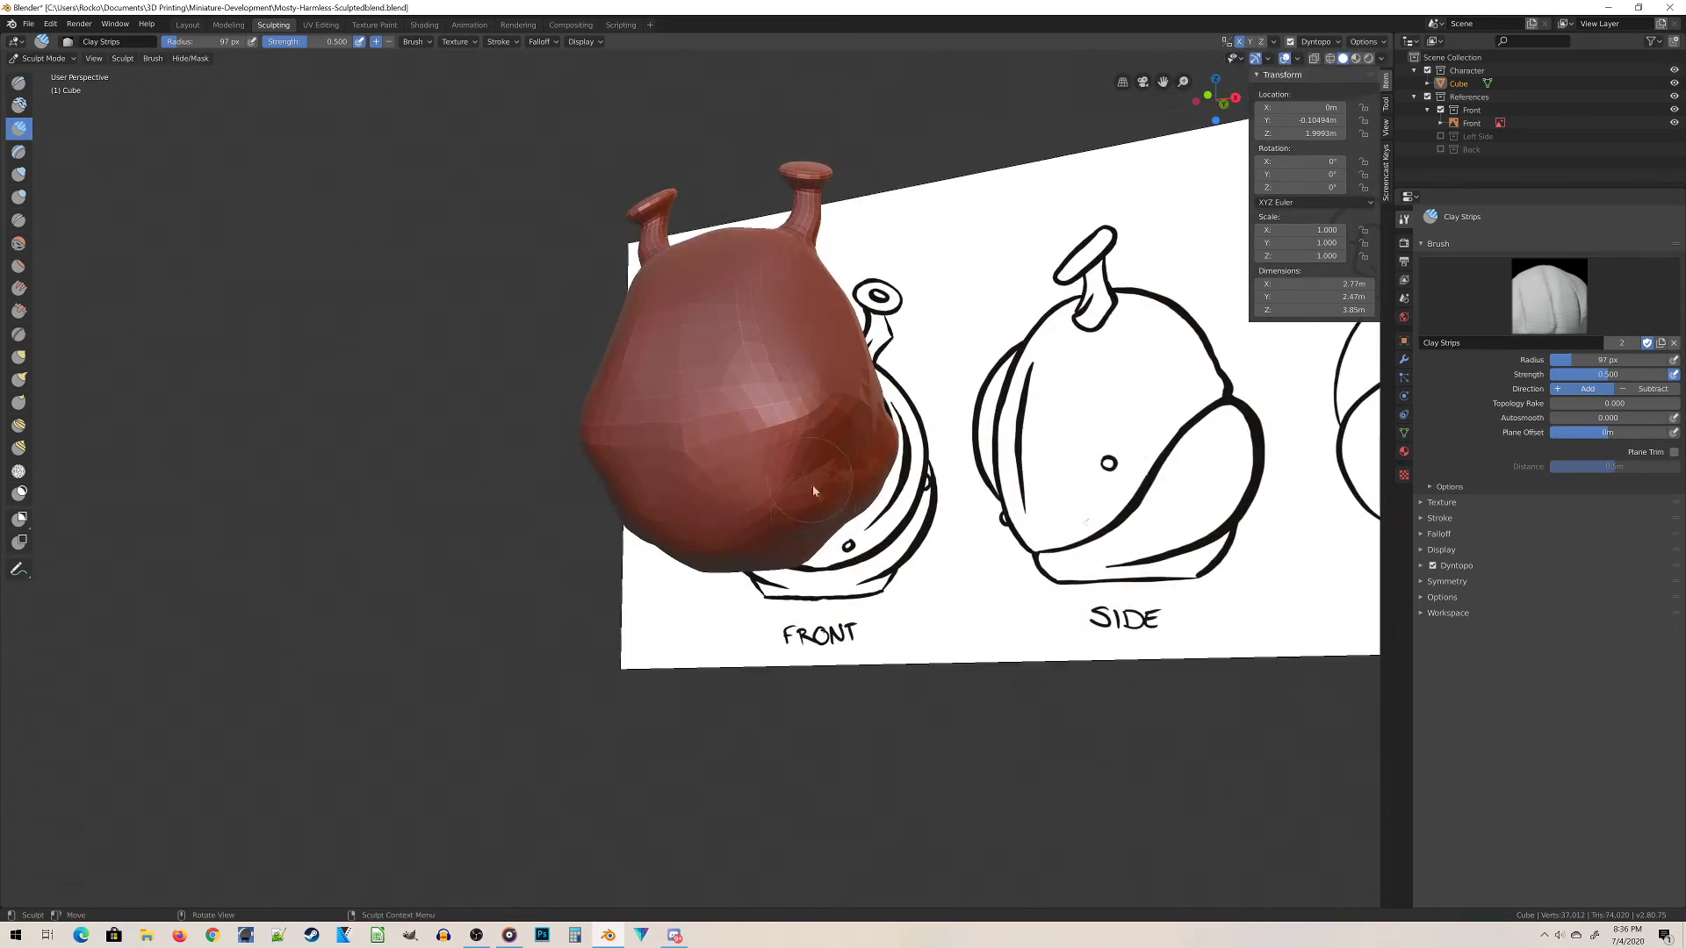
left_click_drag(794, 512, 762, 511)
key("f")
left_click(790, 513)
mouse_move(762, 511)
middle_mouse_down()
mouse_move(771, 500)
mouse_move(741, 507)
middle_mouse_up()
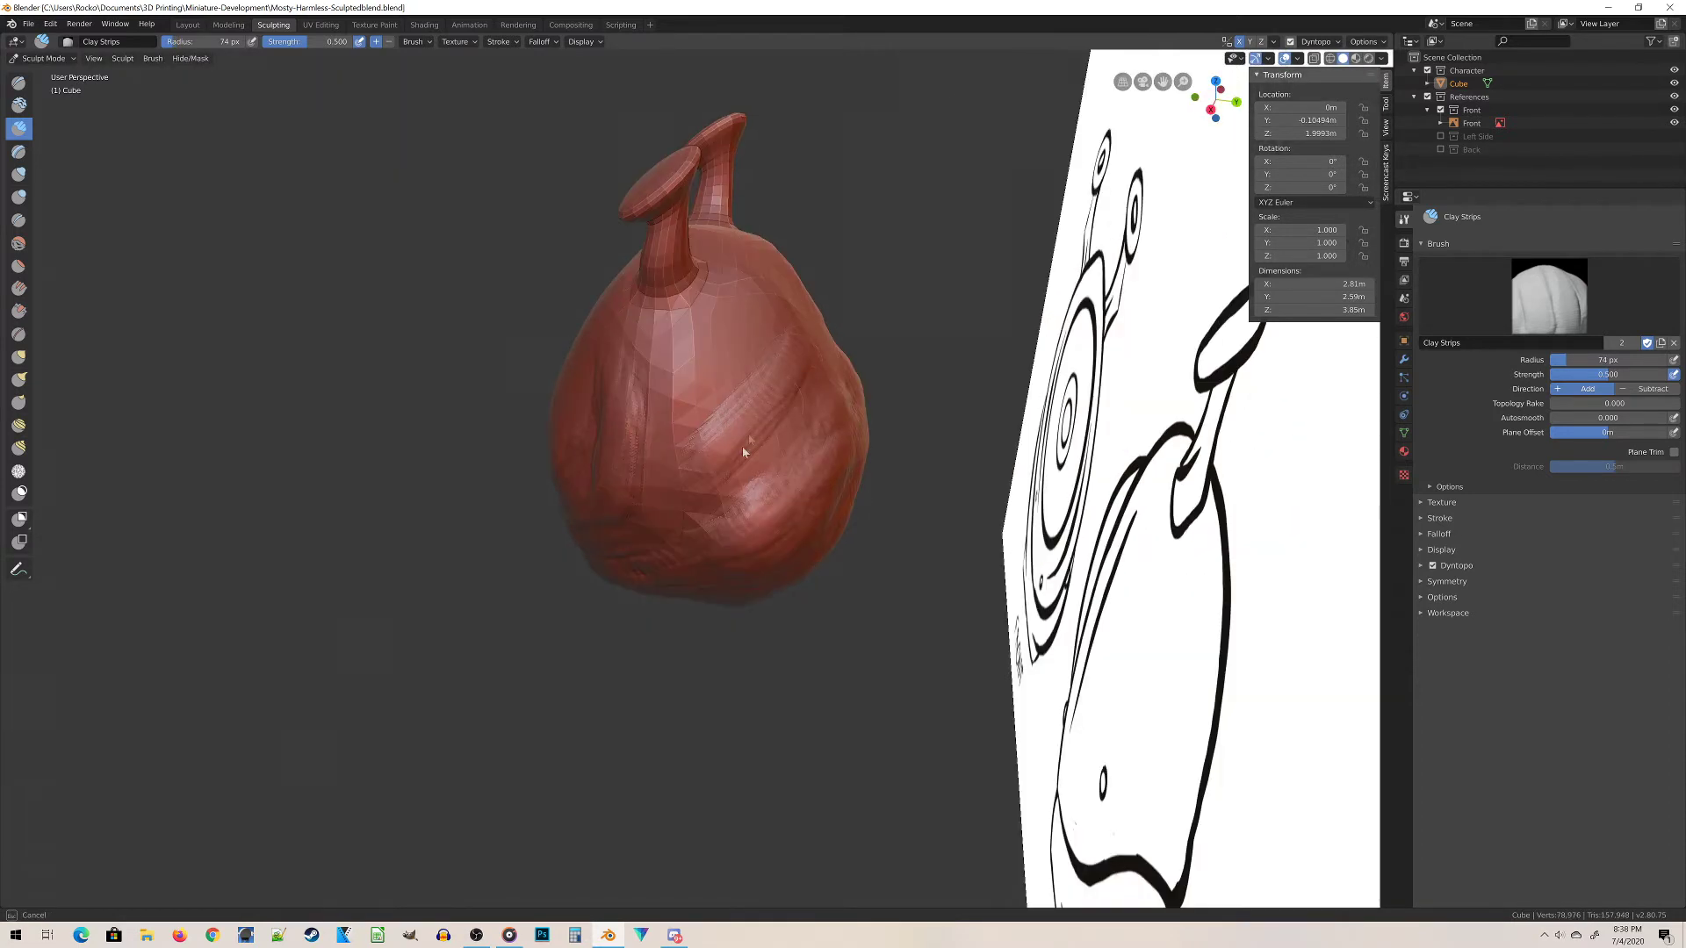
Build up the side of the body above the diagonal fold with 74 px Clay Strips strokes.
left_click_drag(743, 452, 750, 439)
mouse_move(841, 347)
left_mouse_down()
mouse_move(794, 372)
mouse_move(844, 327)
mouse_move(803, 385)
mouse_move(767, 396)
left_mouse_up()
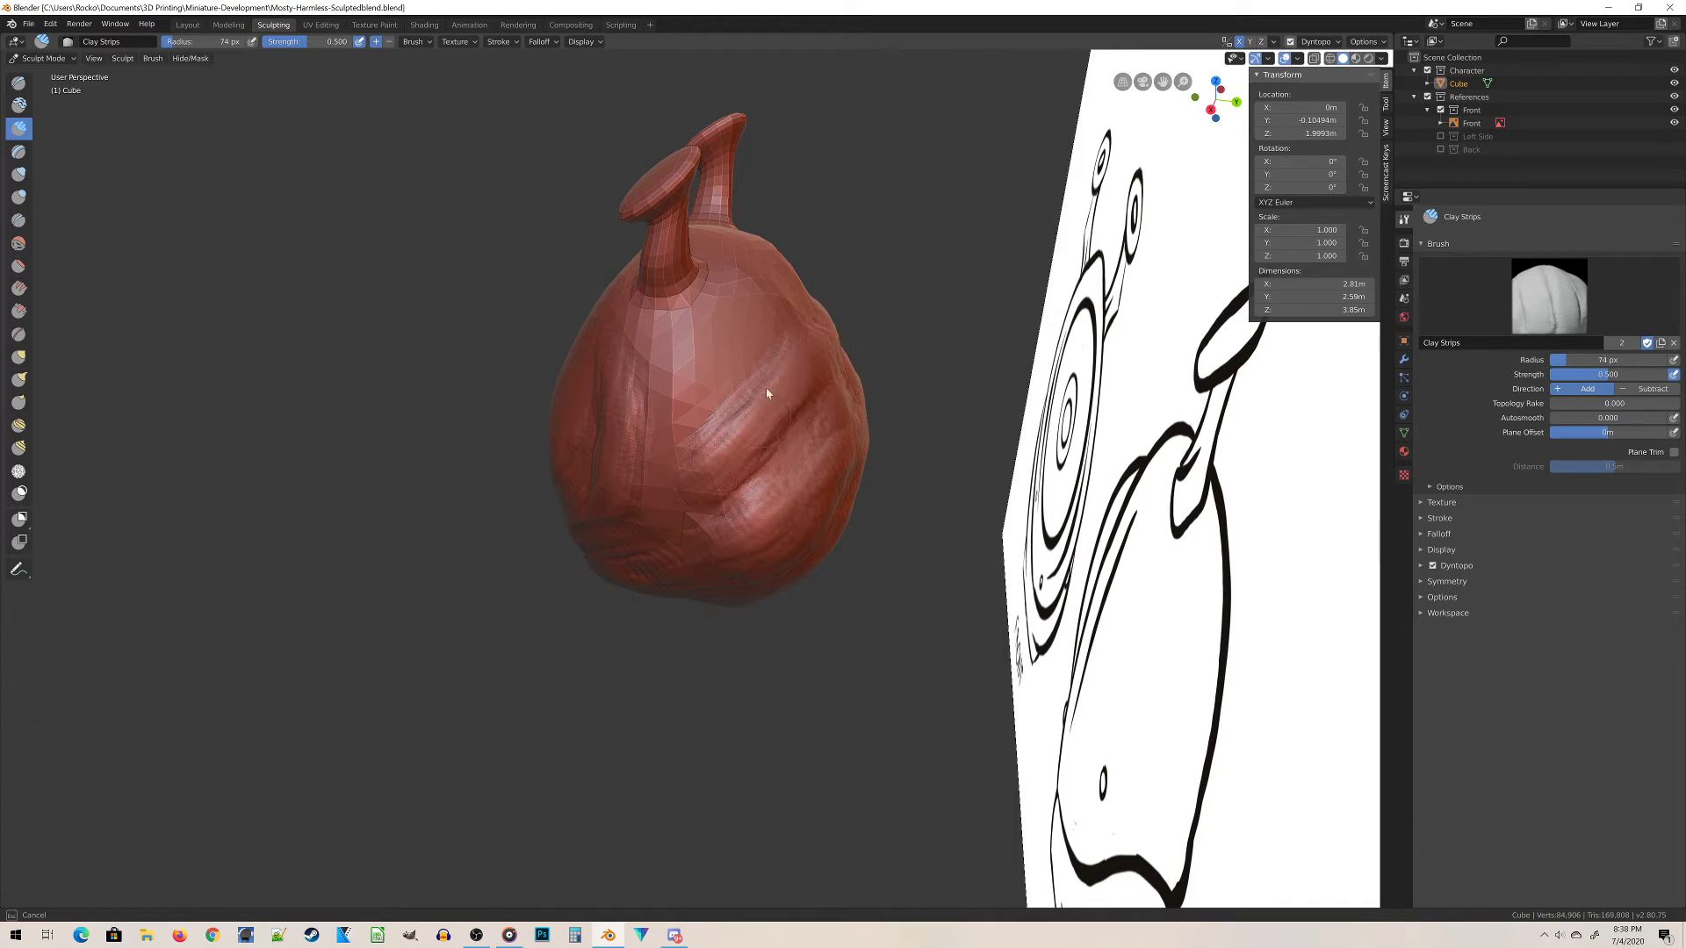
mouse_move(806, 312)
left_mouse_down()
mouse_move(720, 378)
mouse_move(740, 366)
left_mouse_up()
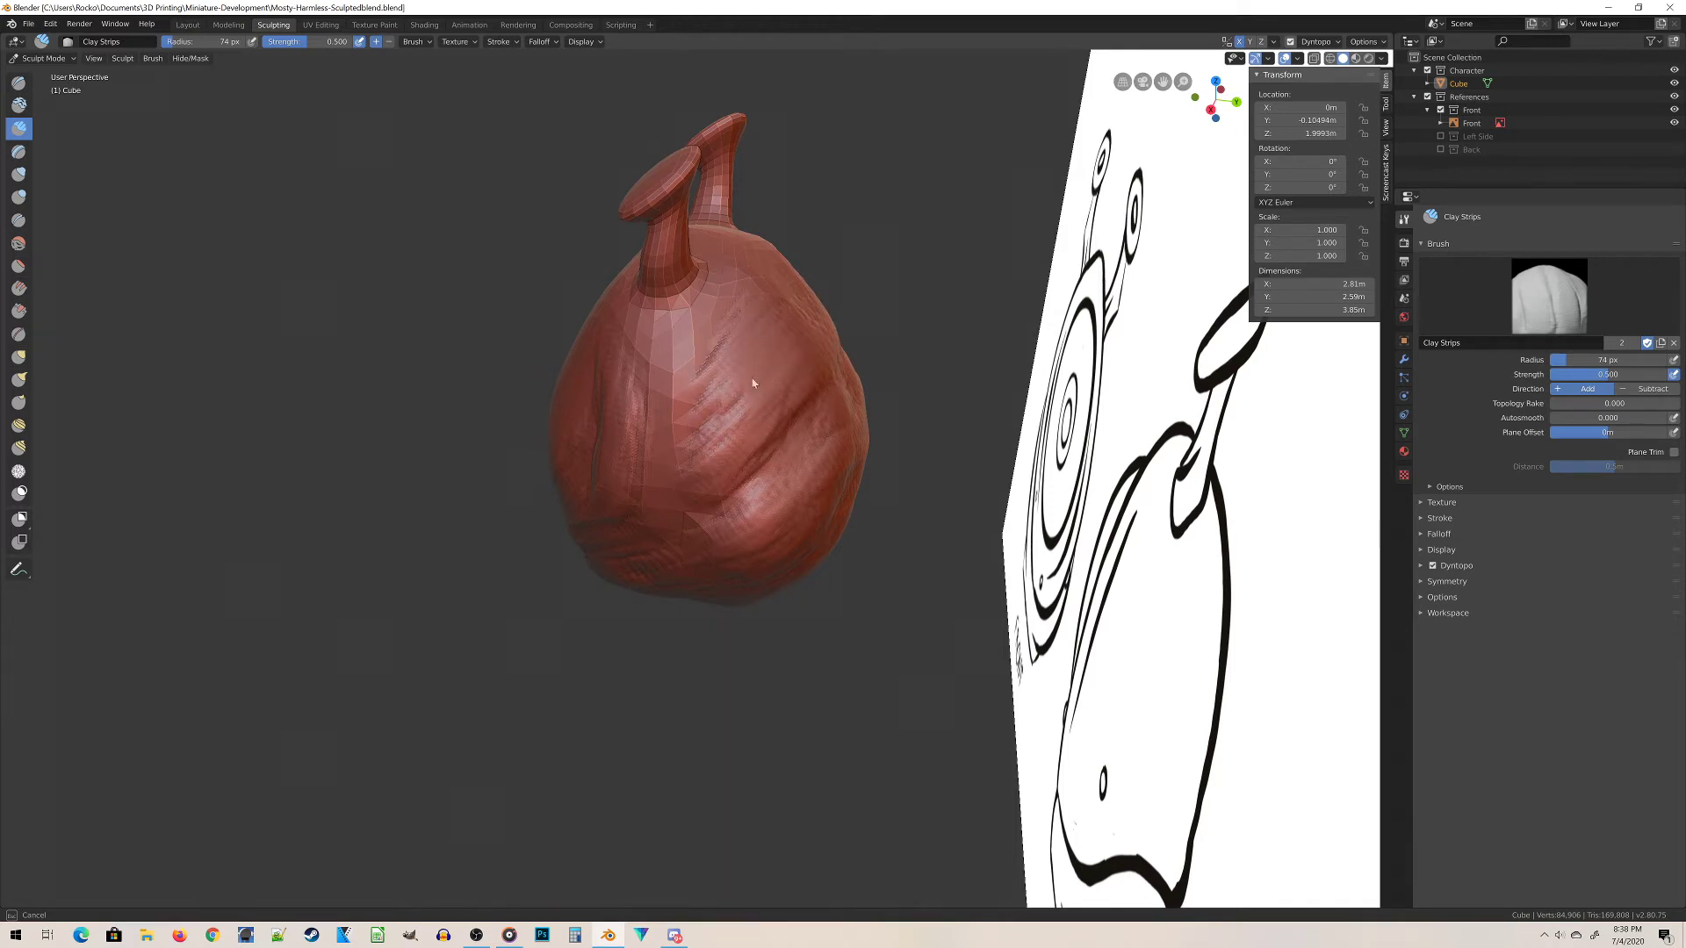
middle_click_drag(740, 367, 685, 406)
Resize the Clay Strips brush and build up the top of the head between the eyestalks.
key("f")
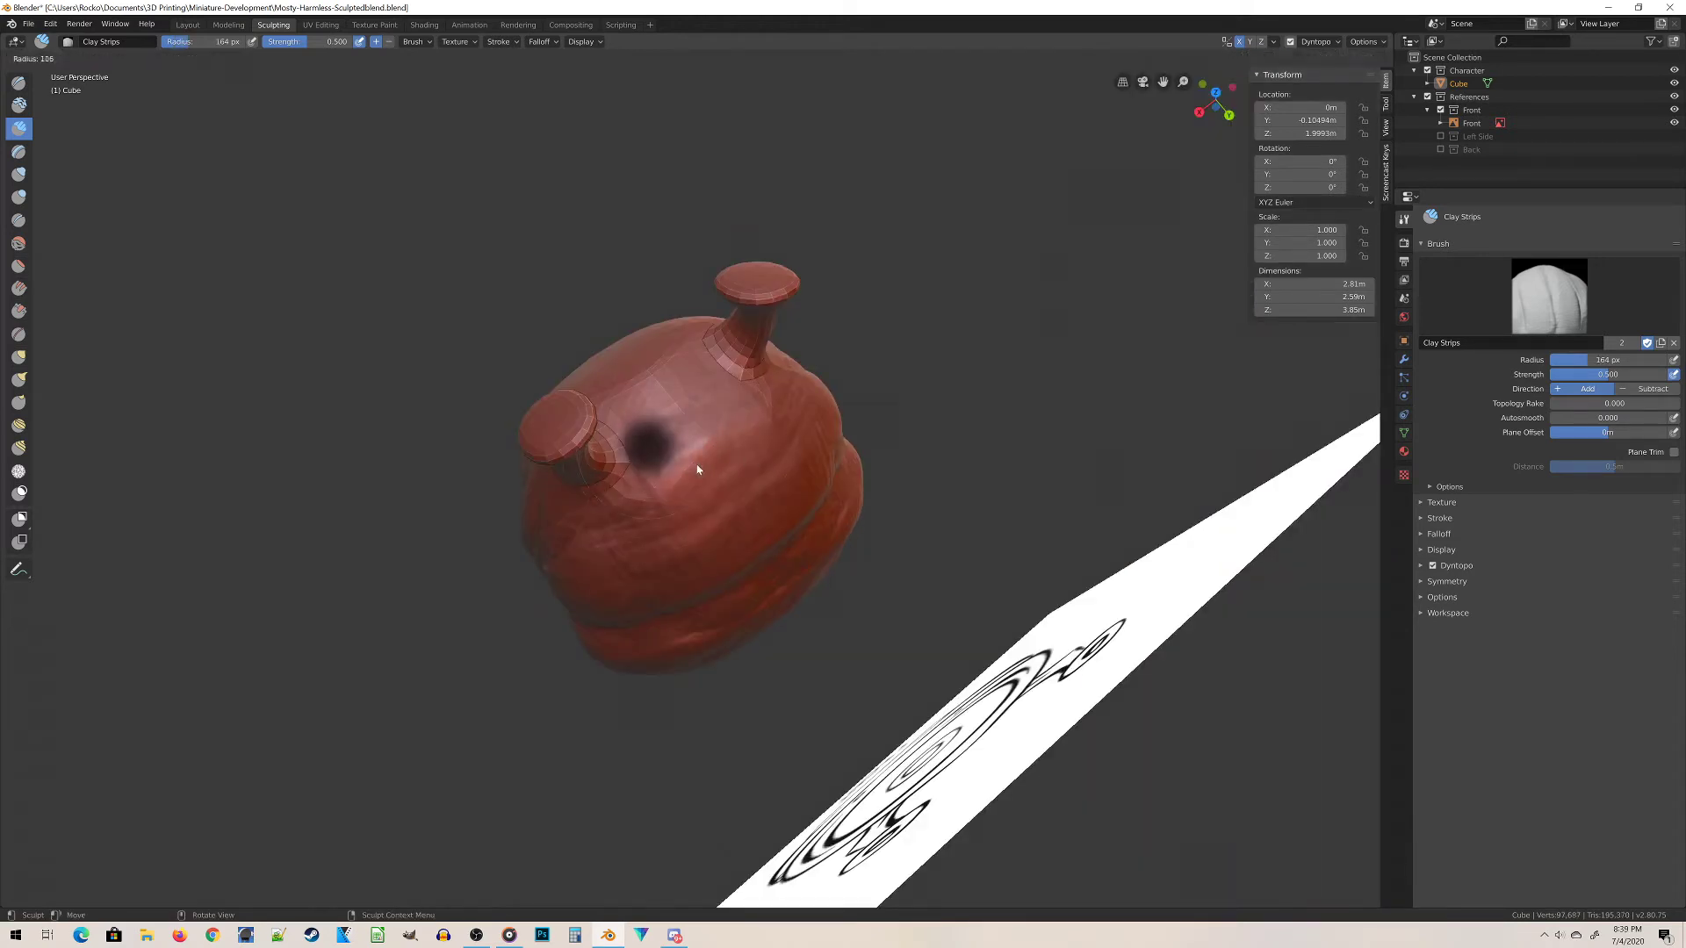
left_click(623, 394)
mouse_move(667, 407)
middle_mouse_down()
mouse_move(730, 413)
mouse_move(825, 374)
mouse_move(762, 451)
mouse_move(670, 439)
mouse_move(686, 450)
middle_mouse_up()
key("f")
left_click(652, 416)
left_click_drag(652, 416, 646, 400)
mouse_move(684, 447)
middle_mouse_down()
mouse_move(724, 423)
mouse_move(817, 417)
mouse_move(677, 425)
middle_mouse_up()
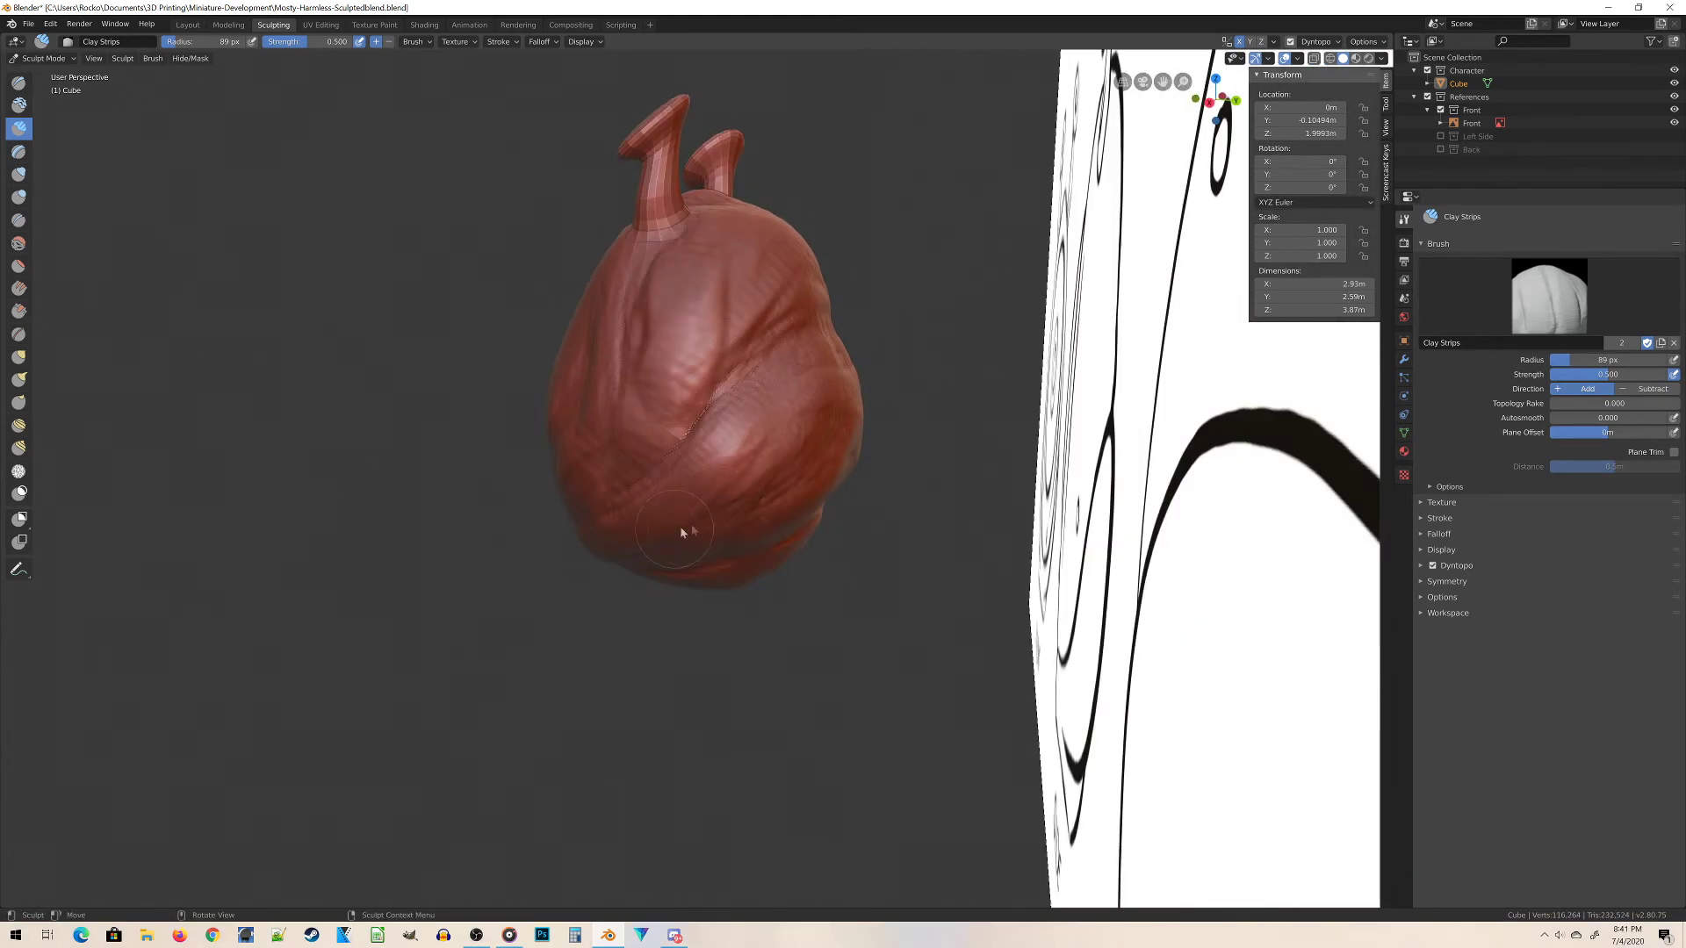
Refine the diagonal fold and the grooves on the side of the body with Clay Strips strokes.
mouse_move(708, 481)
left_mouse_down()
mouse_move(821, 402)
mouse_move(704, 481)
mouse_move(802, 444)
left_mouse_up()
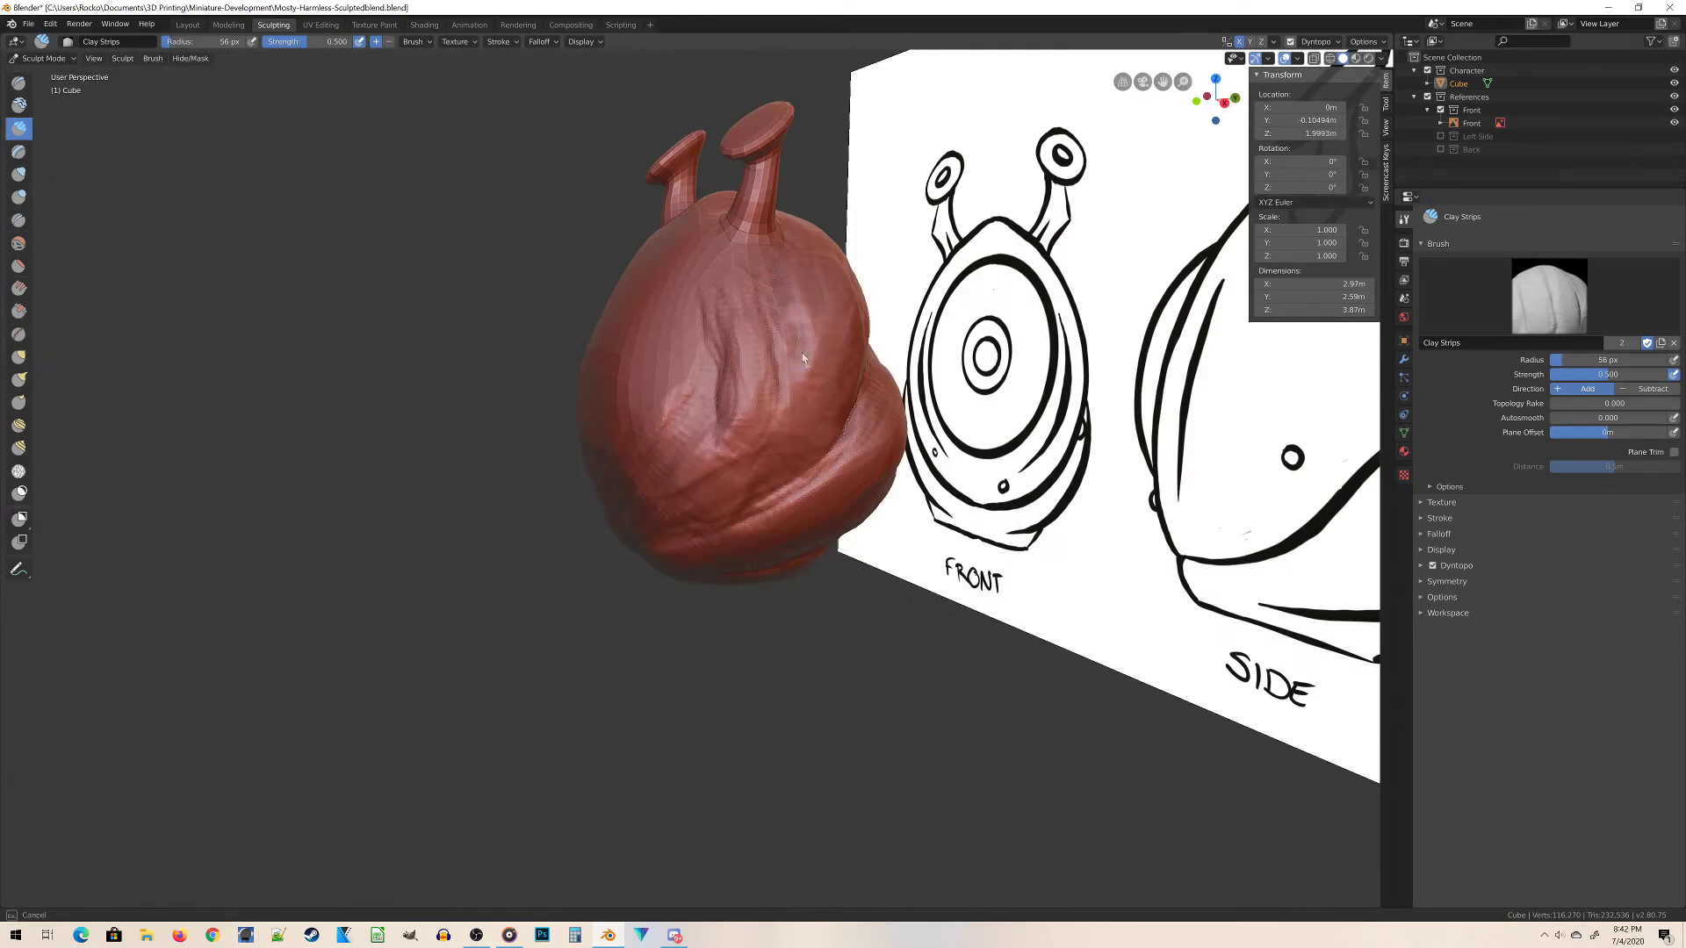
mouse_move(802, 351)
left_mouse_down()
mouse_move(771, 302)
mouse_move(757, 312)
left_mouse_up()
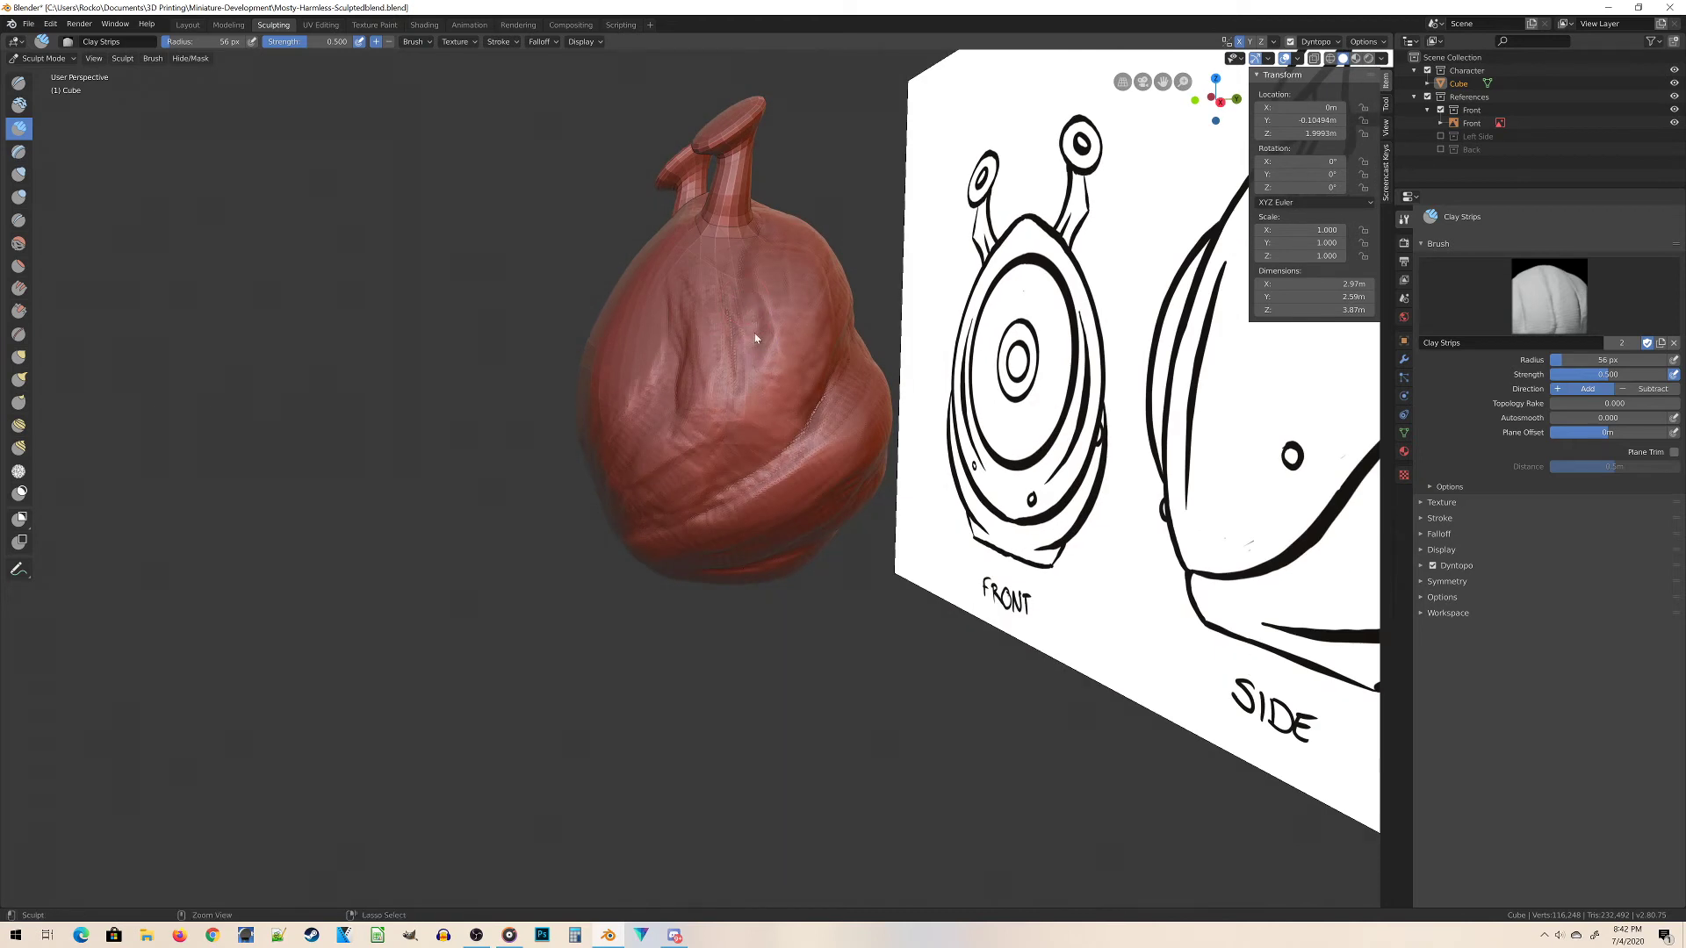
mouse_move(755, 338)
left_mouse_down()
mouse_move(752, 403)
mouse_move(725, 289)
mouse_move(744, 282)
mouse_move(763, 367)
mouse_move(753, 413)
left_mouse_up()
middle_click_drag(753, 414, 839, 384)
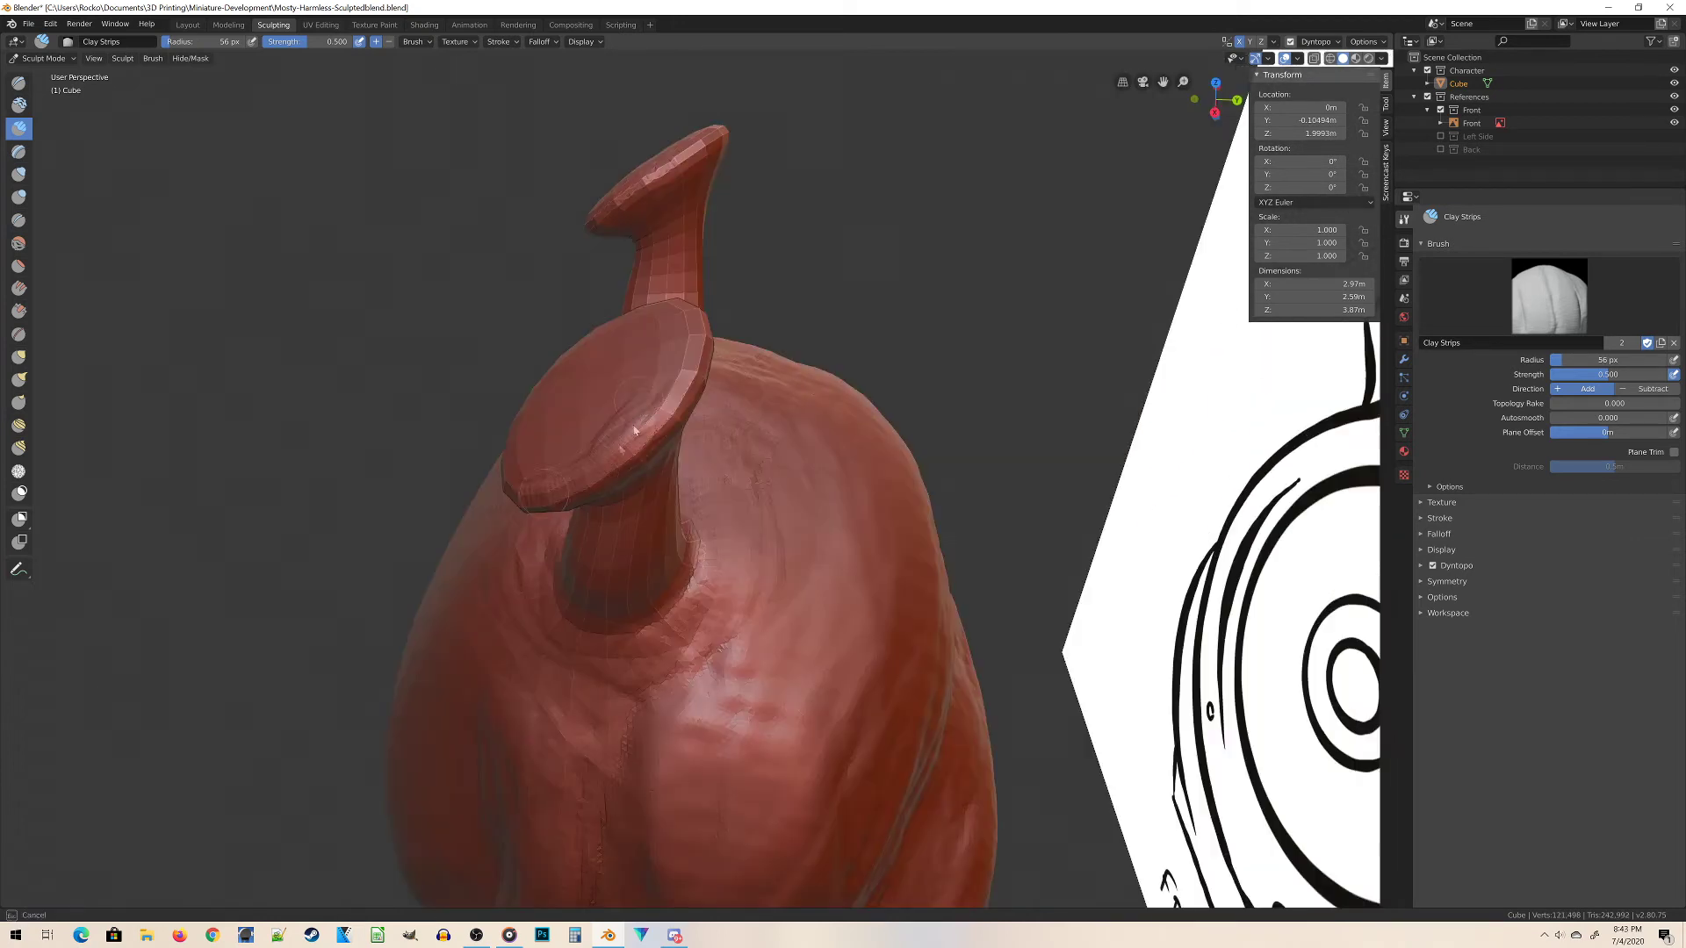
Shape the eyestalks and their disc-shaped ends with Clay Strips at a 56 px radius.
left_click_drag(647, 424, 569, 423)
mouse_move(872, 351)
middle_mouse_down()
mouse_move(763, 443)
mouse_move(716, 444)
middle_mouse_up()
left_click_drag(259, 316, 325, 281)
left_click_drag(239, 364, 233, 377)
mouse_move(234, 377)
middle_mouse_down()
mouse_move(733, 540)
mouse_move(794, 596)
mouse_move(764, 593)
mouse_move(992, 536)
middle_mouse_up()
left_click_drag(992, 535, 999, 574)
left_click_drag(987, 635, 1002, 638)
left_click_drag(1001, 465, 1023, 569)
mouse_move(876, 583)
middle_mouse_down()
mouse_move(1080, 583)
mouse_move(456, 537)
middle_mouse_up()
left_click_drag(457, 537, 470, 462)
middle_click_drag(470, 463, 584, 665)
mouse_move(539, 706)
left_mouse_down()
mouse_move(477, 733)
mouse_move(510, 688)
mouse_move(478, 742)
left_mouse_up()
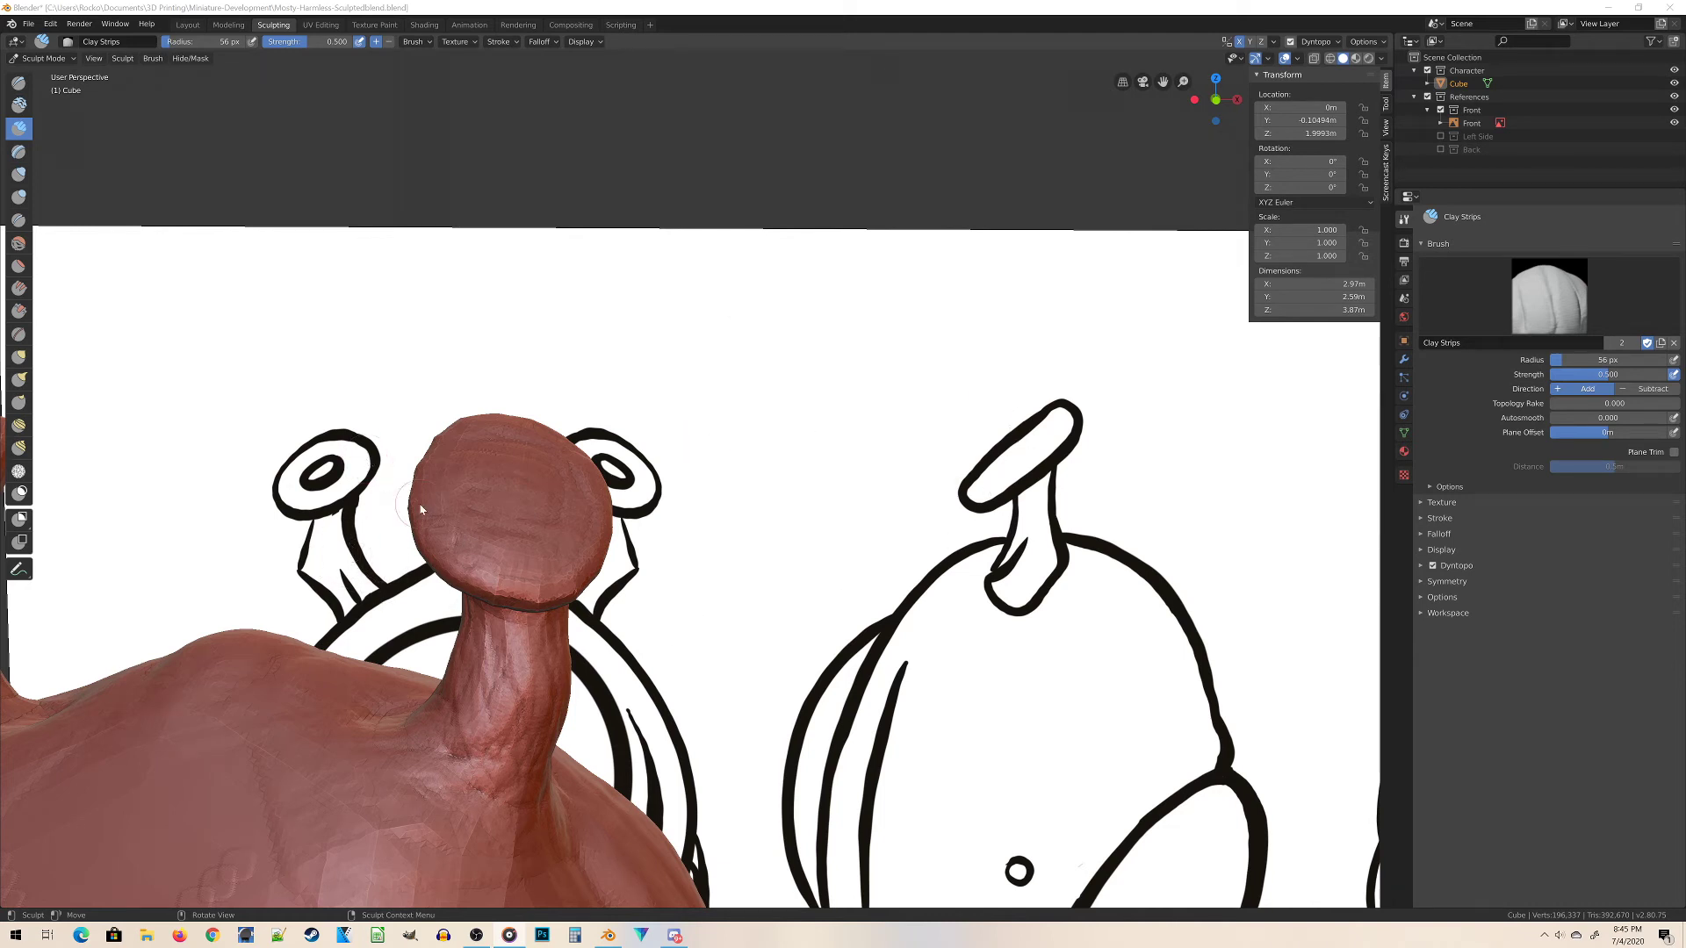
mouse_move(518, 627)
middle_mouse_down()
mouse_move(465, 650)
mouse_move(396, 643)
middle_mouse_up()
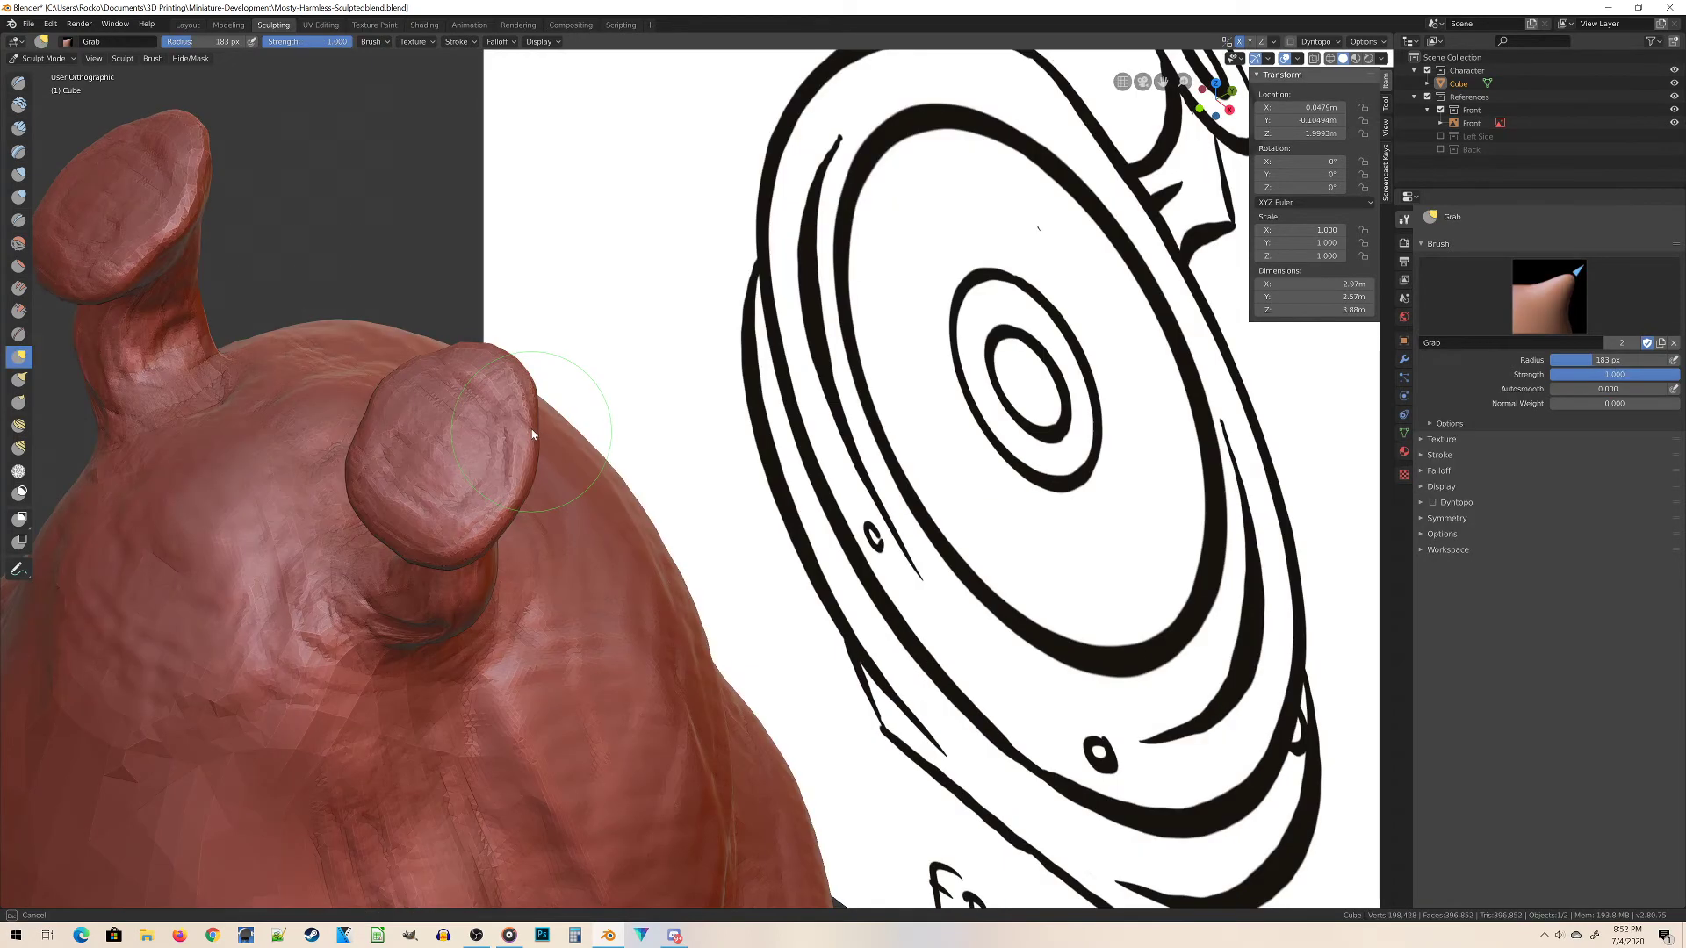
Reshape the rim of the eyestalk's disc with the Grab brush at a 183 px radius, and adjust the brush radius.
left_click_drag(532, 434, 542, 441)
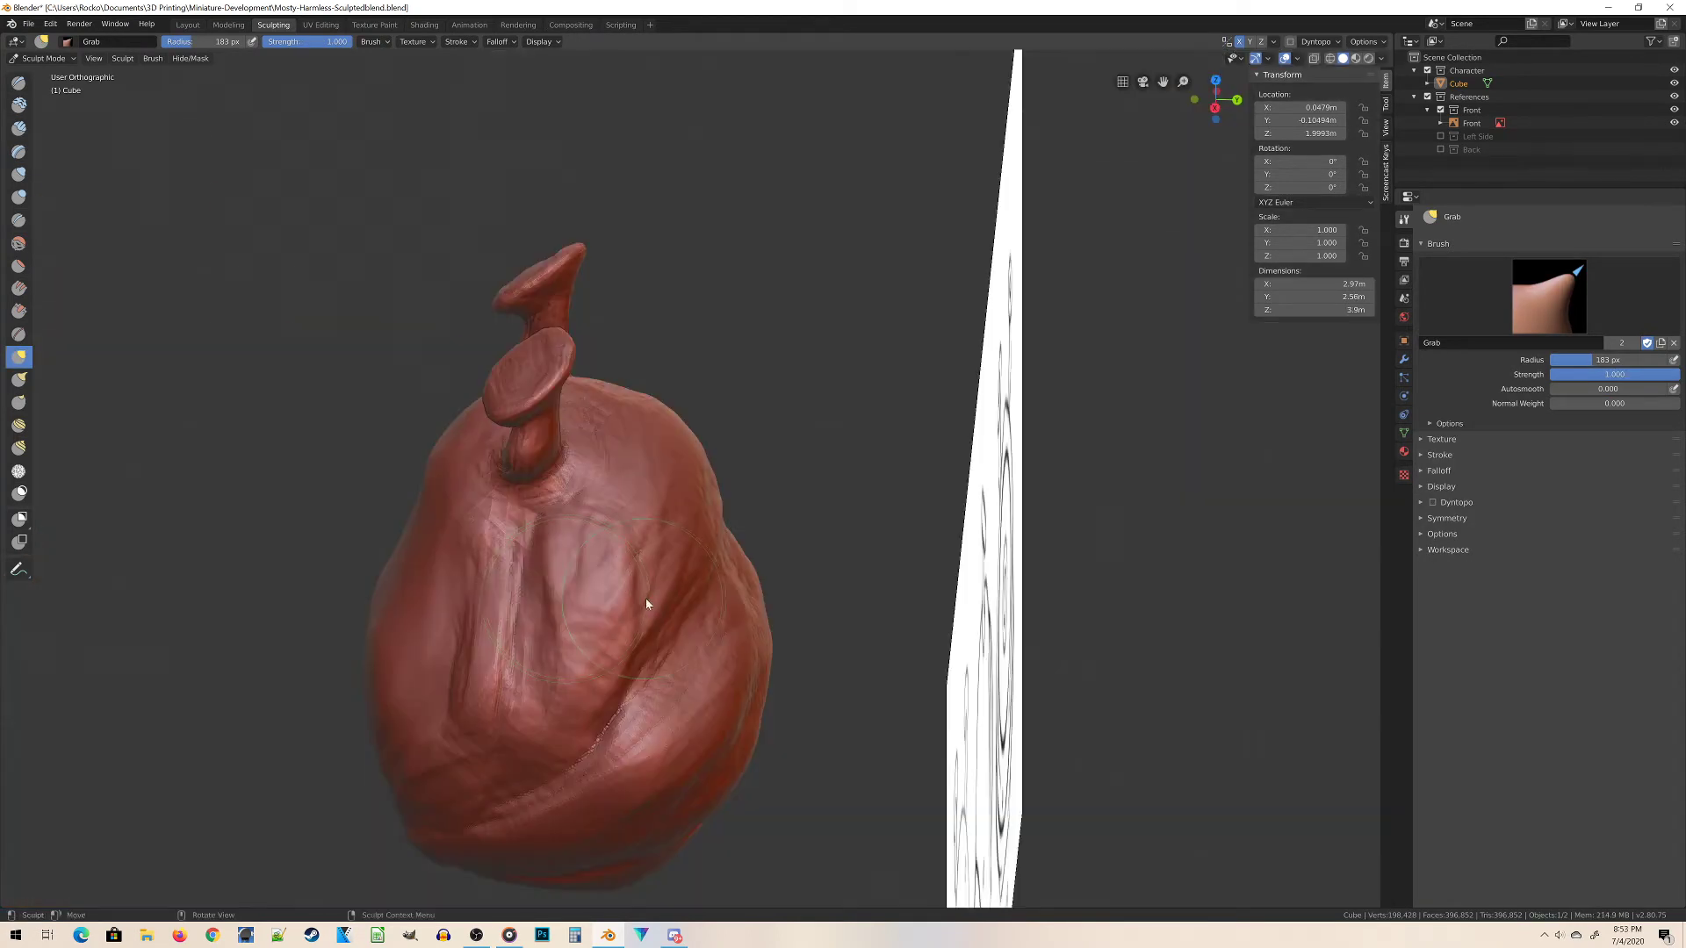
key("f")
left_click(604, 628)
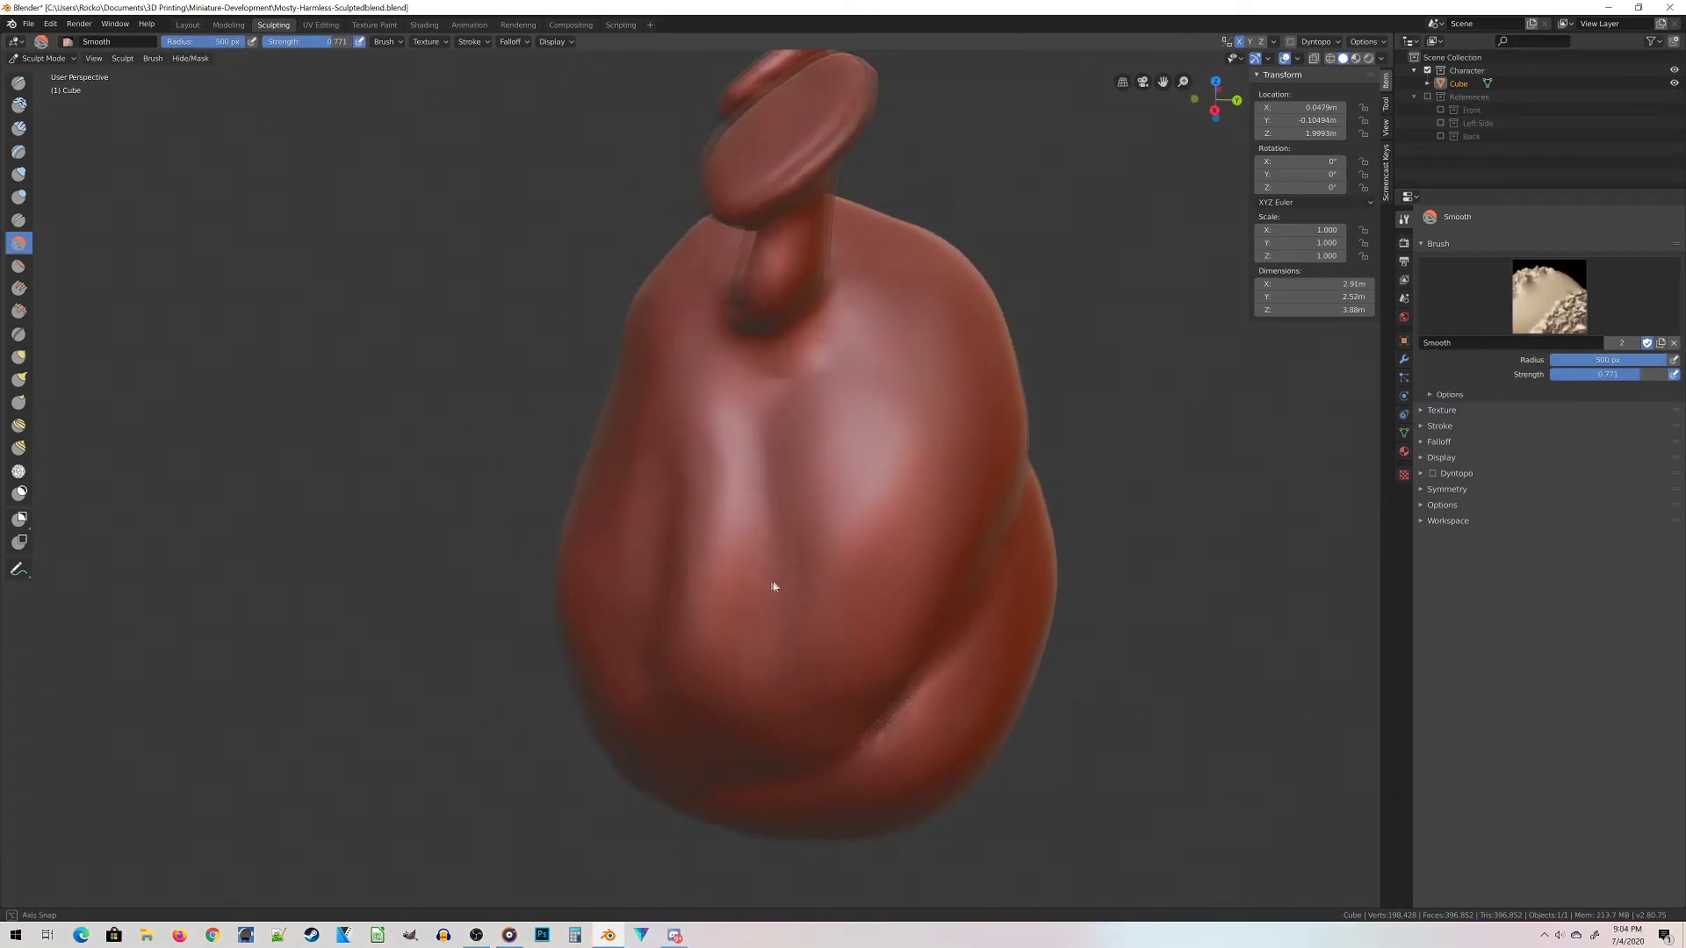
Smooth the lower back of the body using the Smooth brush at a 221 px radius.
mouse_move(771, 583)
middle_mouse_down()
mouse_move(764, 611)
mouse_move(628, 617)
mouse_move(525, 580)
middle_mouse_up()
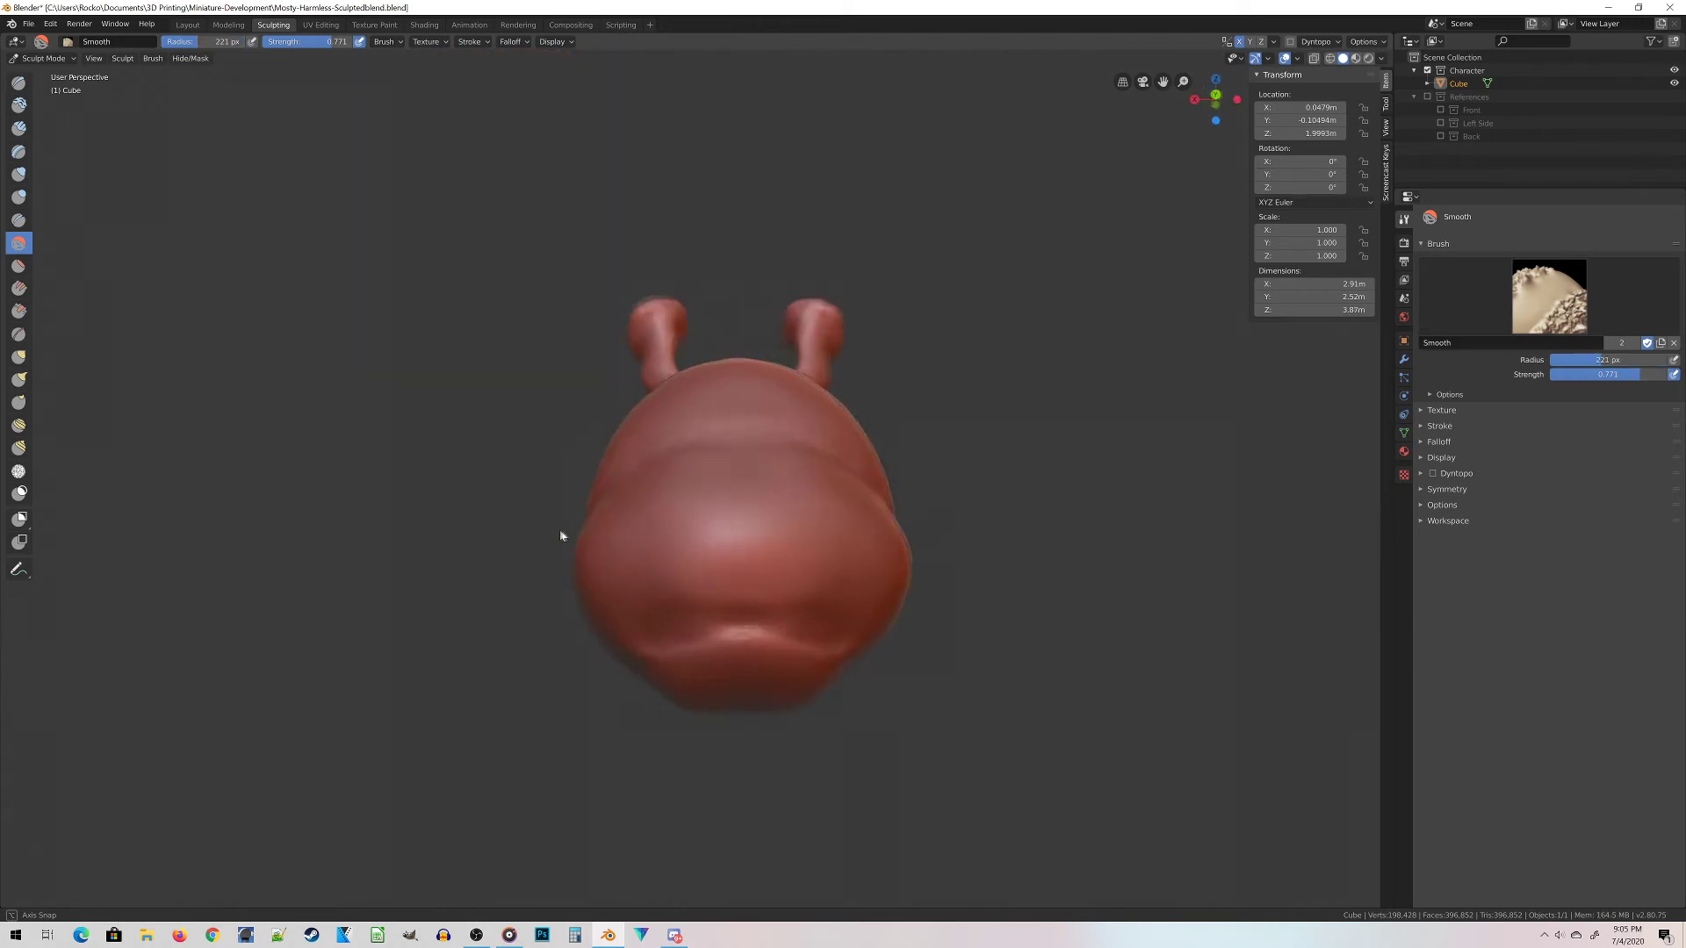
mouse_move(564, 538)
middle_mouse_down()
mouse_move(471, 538)
mouse_move(621, 544)
middle_mouse_up()
scroll(621, 545, "up", 3)
mouse_move(992, 688)
middle_mouse_down()
mouse_move(1057, 681)
mouse_move(1016, 662)
middle_mouse_up()
mouse_move(835, 594)
left_mouse_down()
mouse_move(609, 647)
mouse_move(784, 548)
mouse_move(741, 569)
left_mouse_up()
mouse_move(620, 593)
left_mouse_down()
mouse_move(773, 565)
mouse_move(972, 566)
mouse_move(1029, 600)
mouse_move(596, 532)
left_mouse_up()
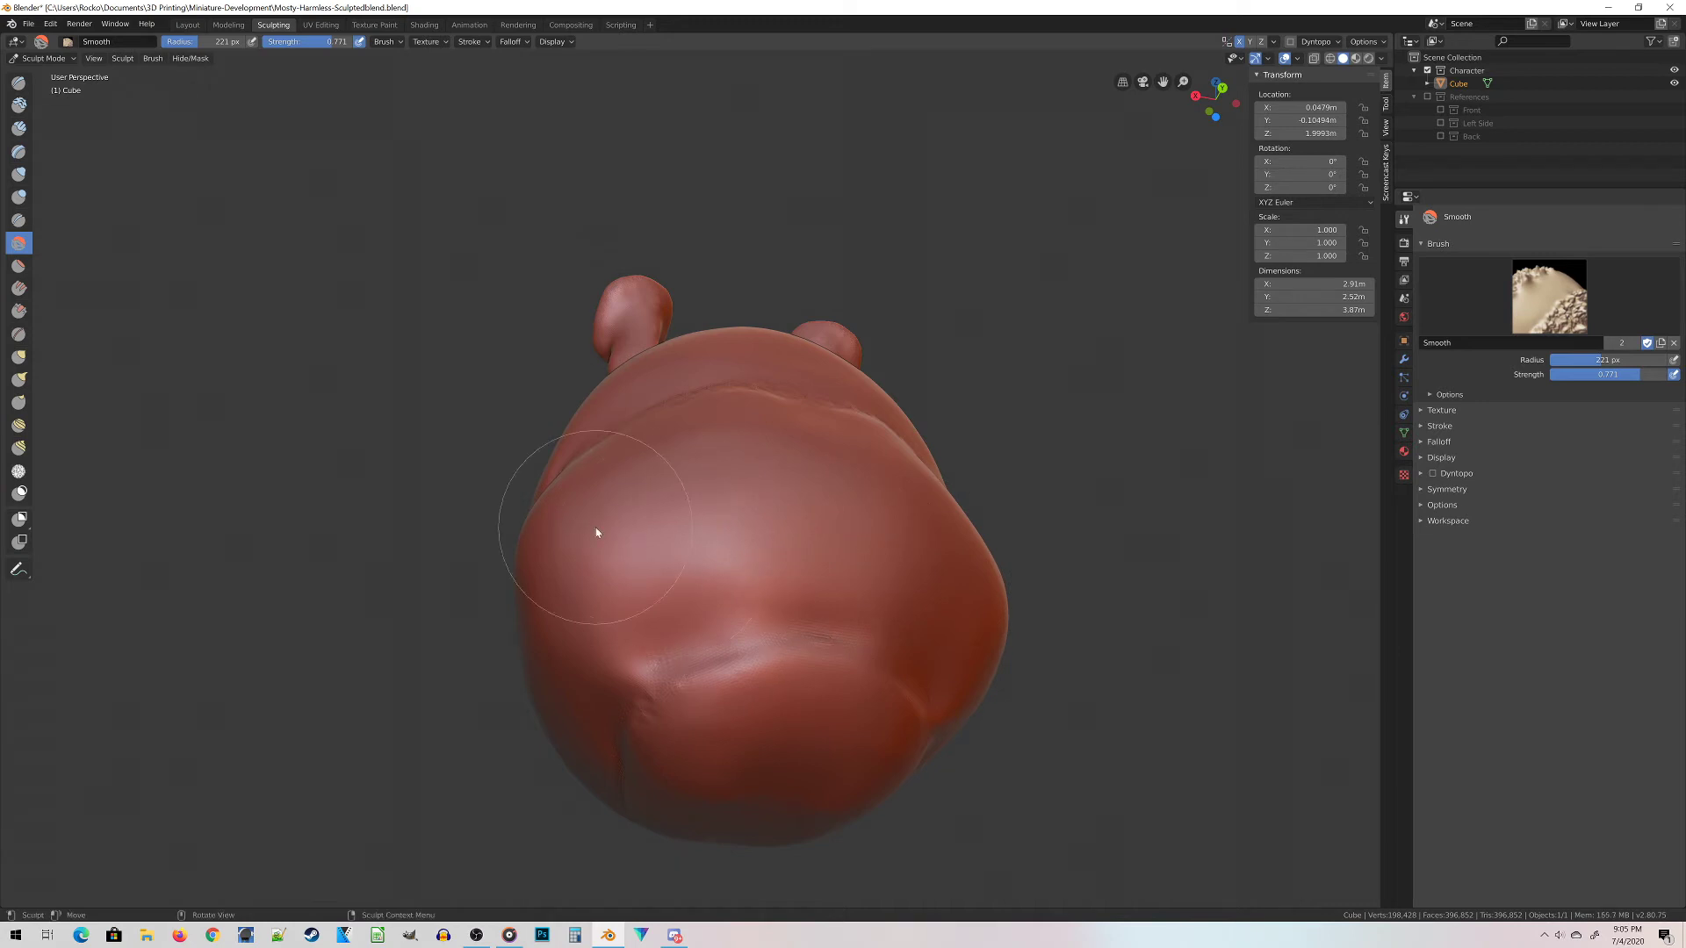
Smooth the rear side of the body above the lower crease.
middle_click_drag(596, 532, 415, 508)
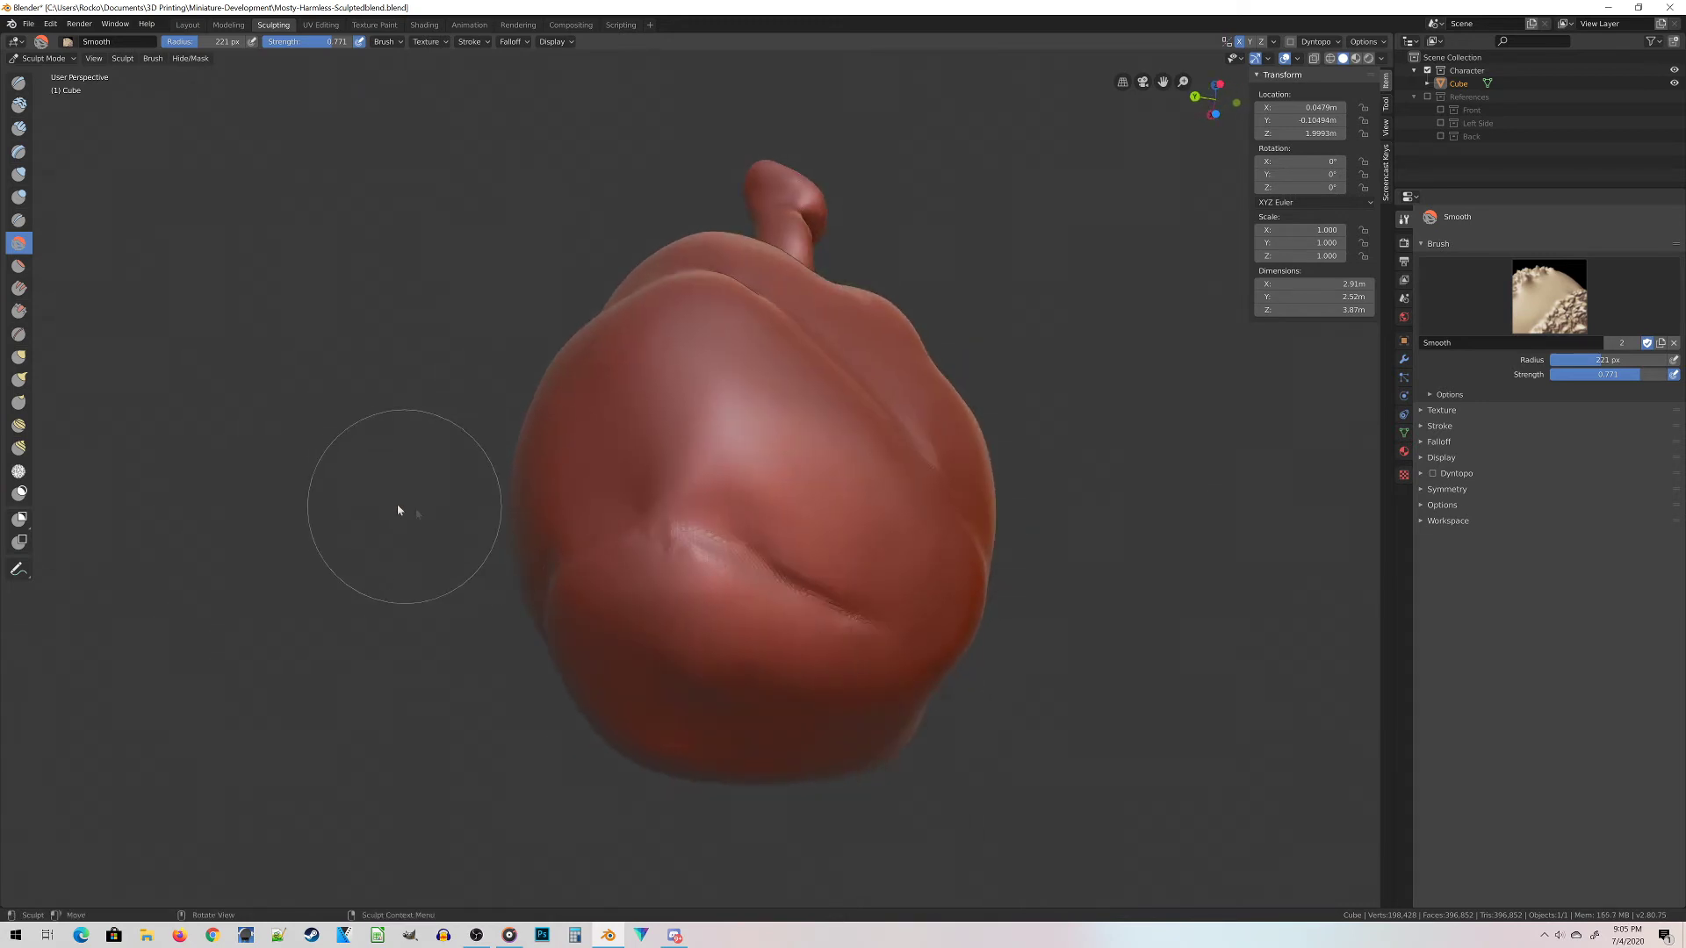
mouse_move(638, 473)
left_mouse_down()
mouse_move(696, 467)
mouse_move(676, 471)
mouse_move(672, 432)
mouse_move(700, 454)
mouse_move(633, 486)
mouse_move(650, 440)
left_mouse_up()
middle_click_drag(1129, 603, 640, 647)
scroll(640, 648, "down", 1)
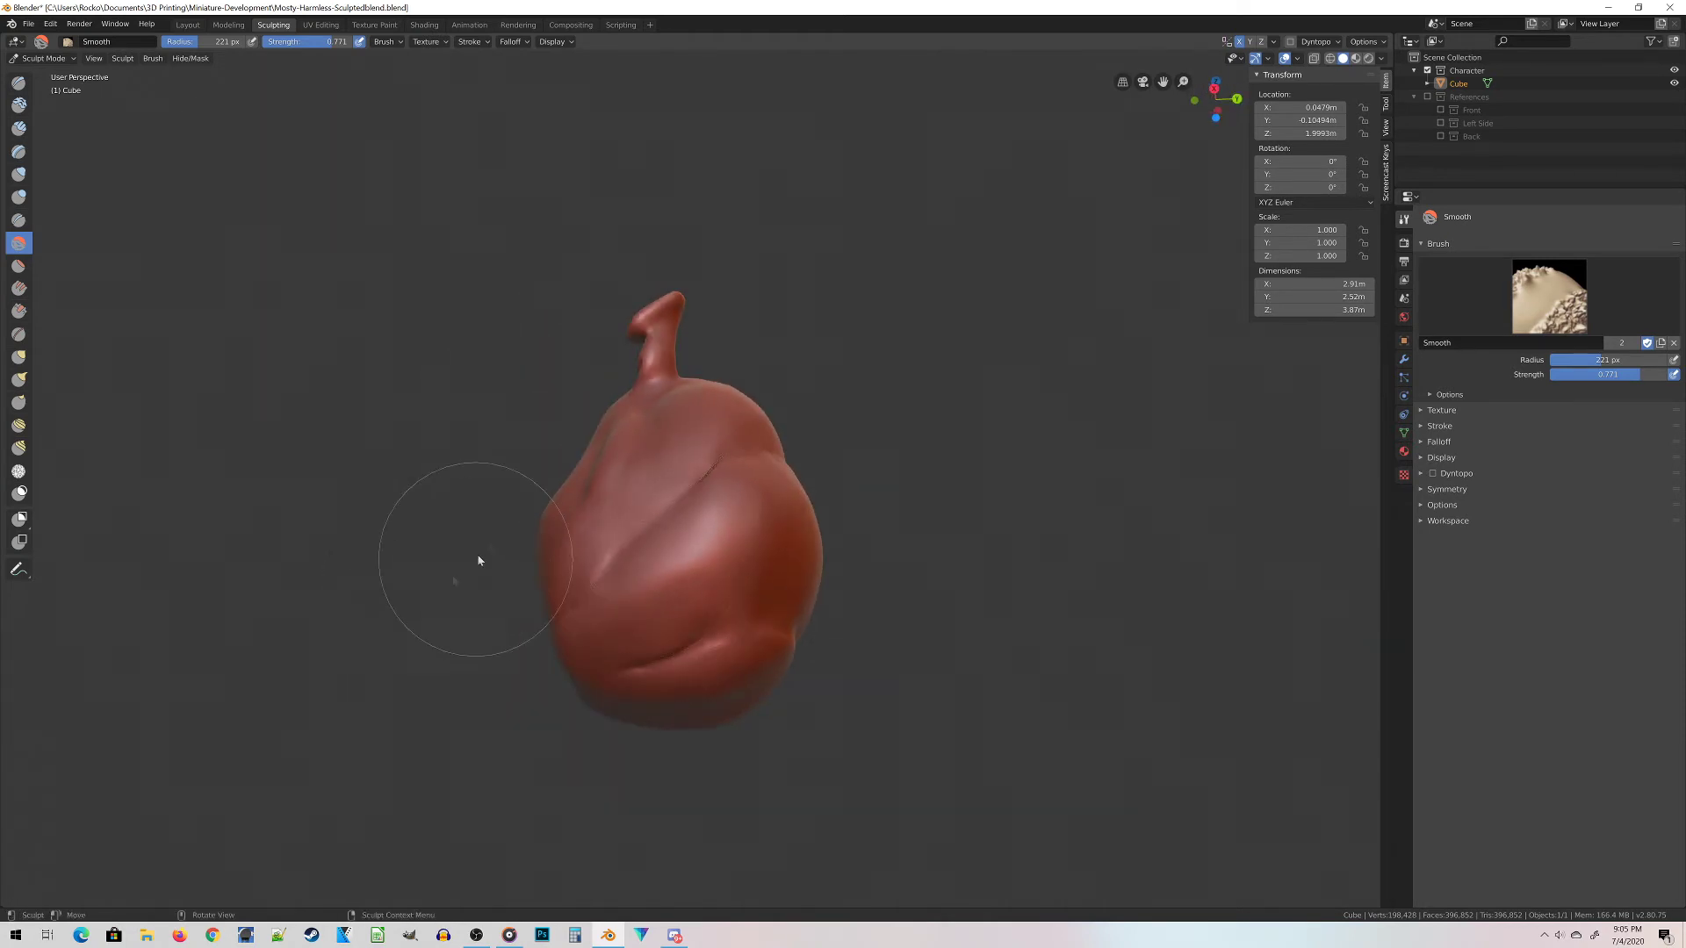
Inspect the body's mesh density in wireframe and save the file.
middle_click_drag(697, 546, 892, 549)
scroll(802, 591, "up", 1)
scroll(835, 526, "up", 5)
scroll(748, 634, "down", 8)
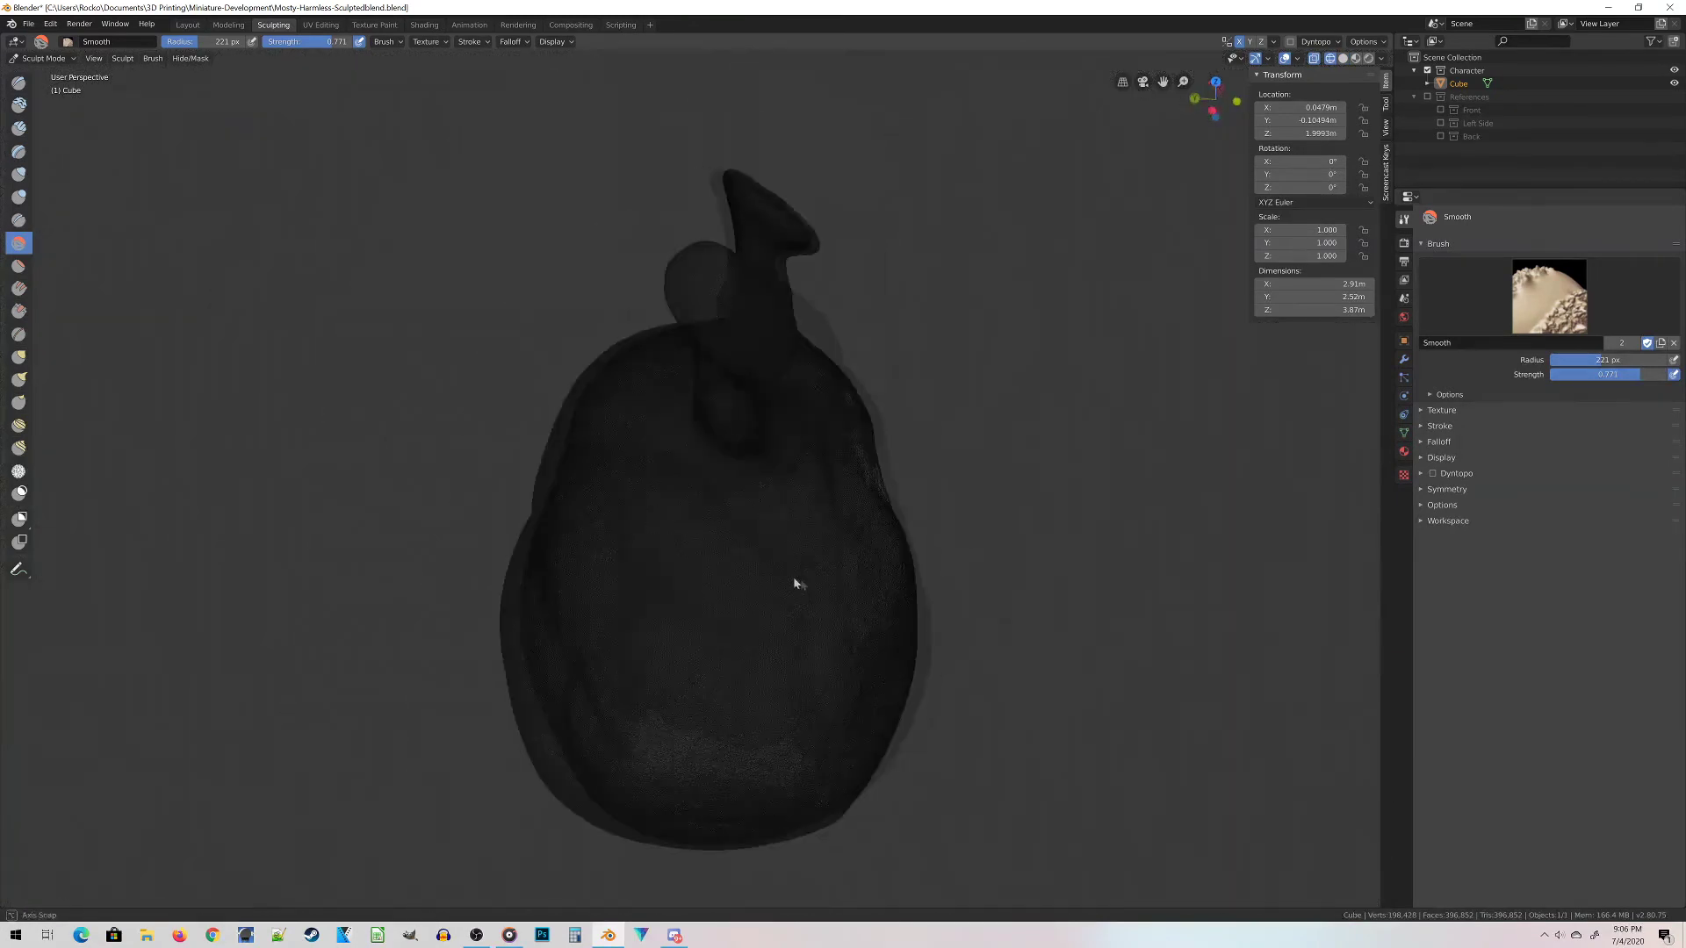
middle_click_drag(794, 582, 629, 546)
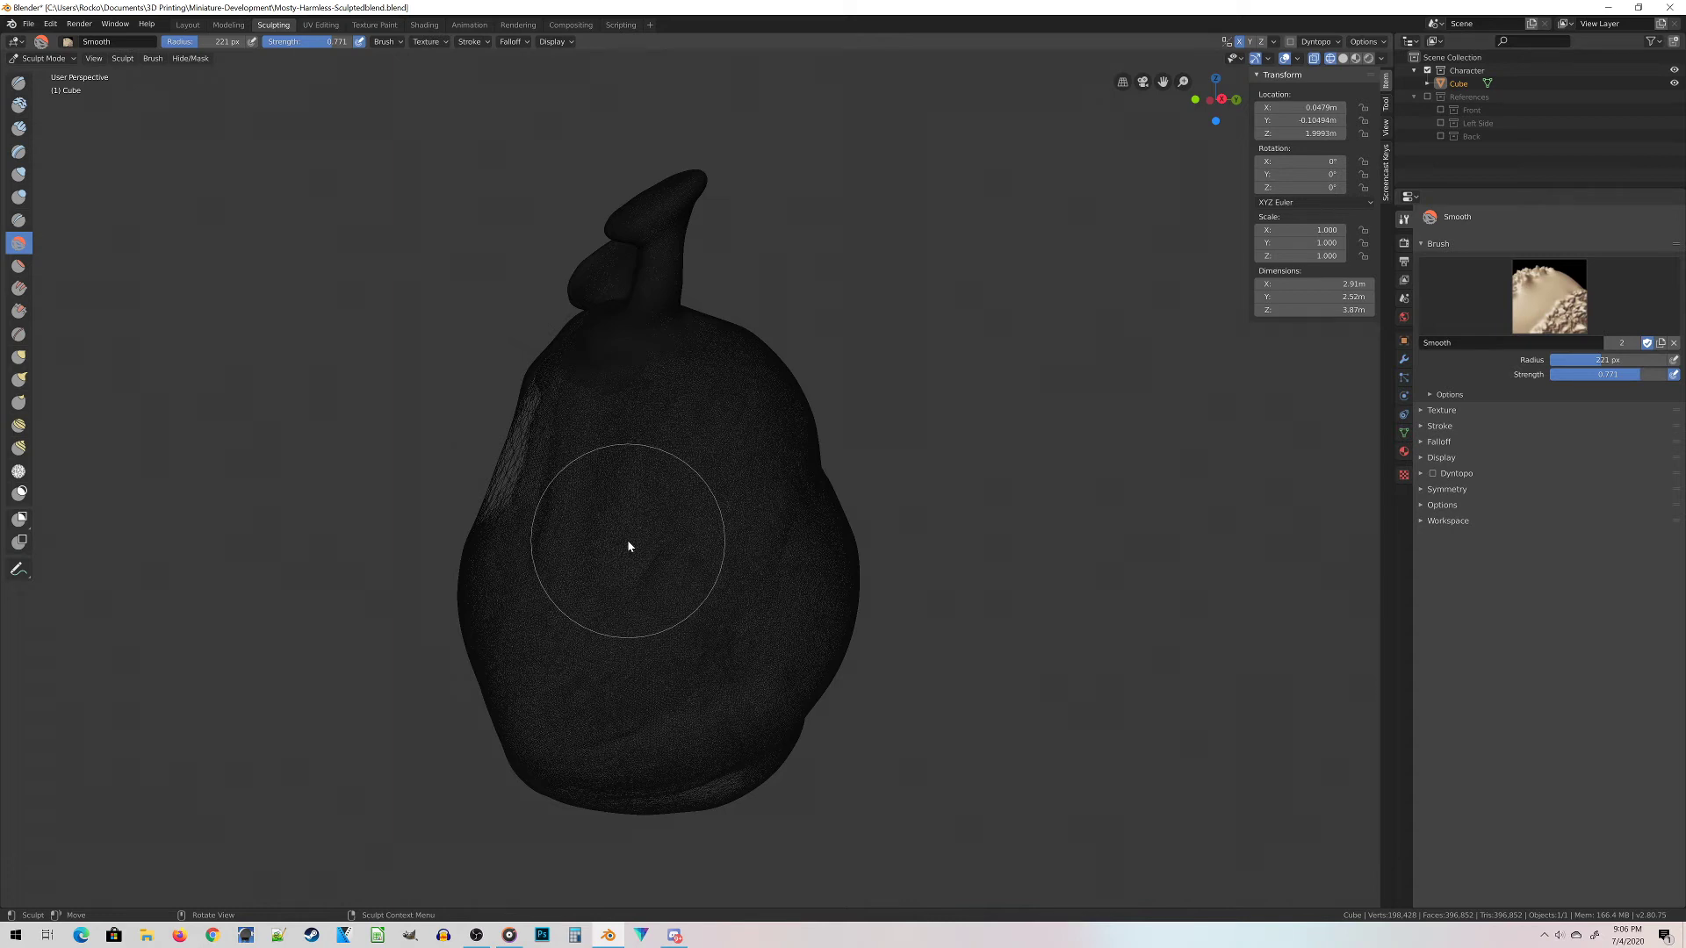
key("ctrl+s")
mouse_move(500, 527)
middle_mouse_down()
mouse_move(576, 550)
mouse_move(497, 550)
middle_mouse_up()
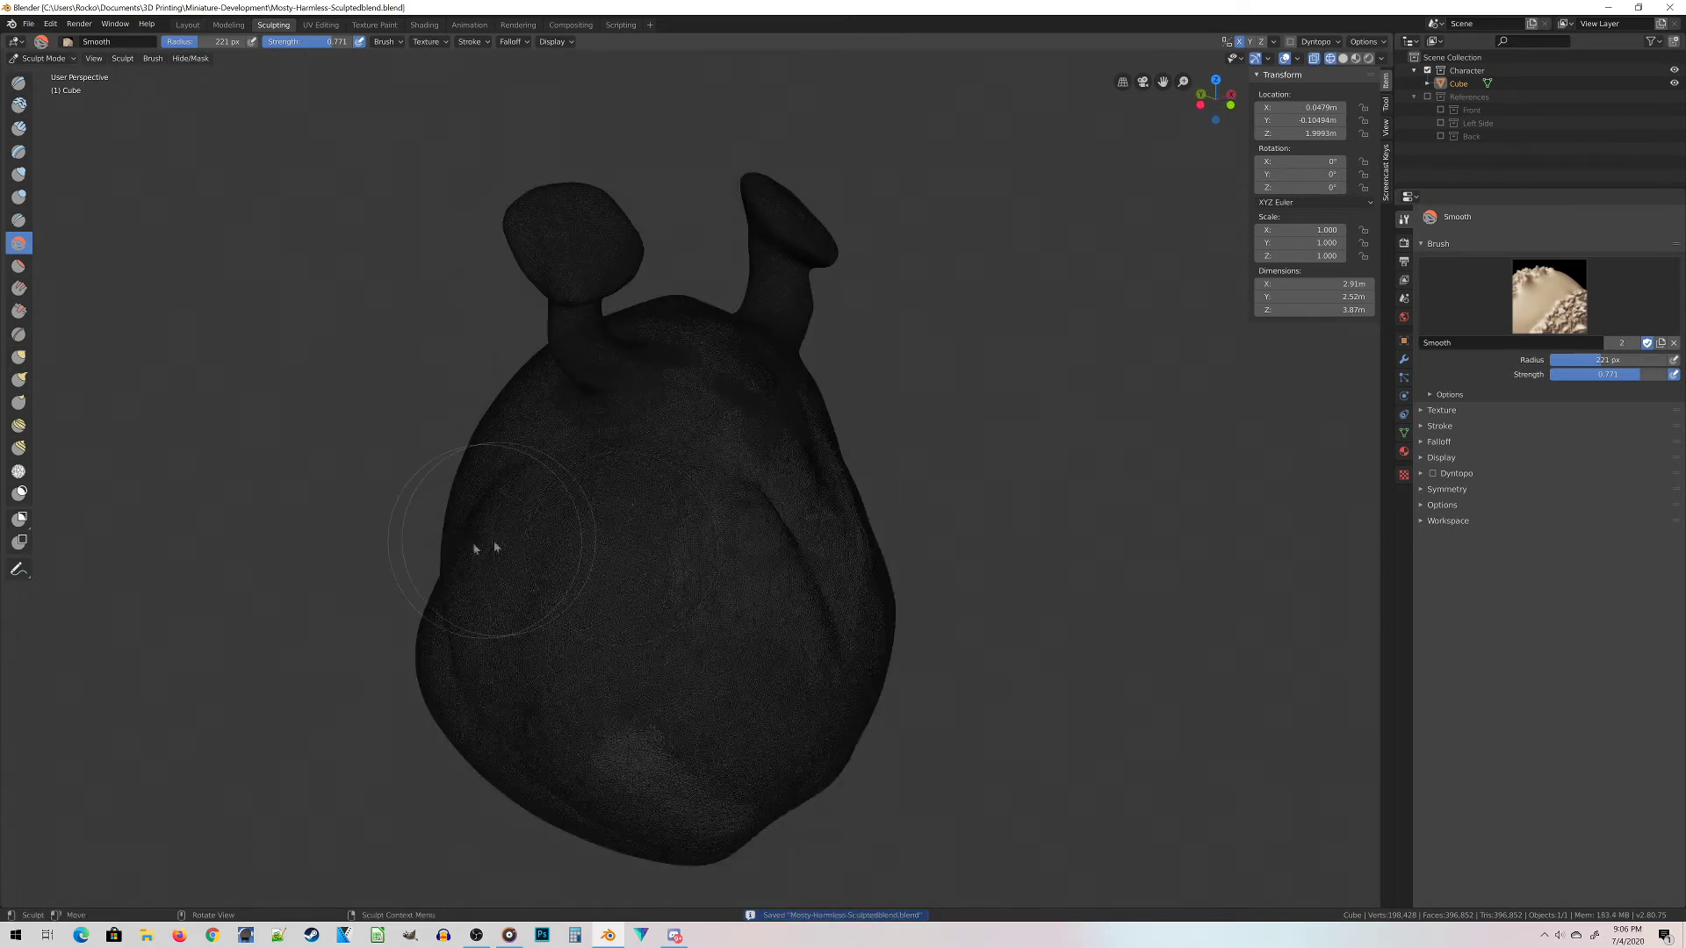
Switch the body to Object Mode and return the viewport to solid shading.
left_click(33, 60)
left_click(40, 74)
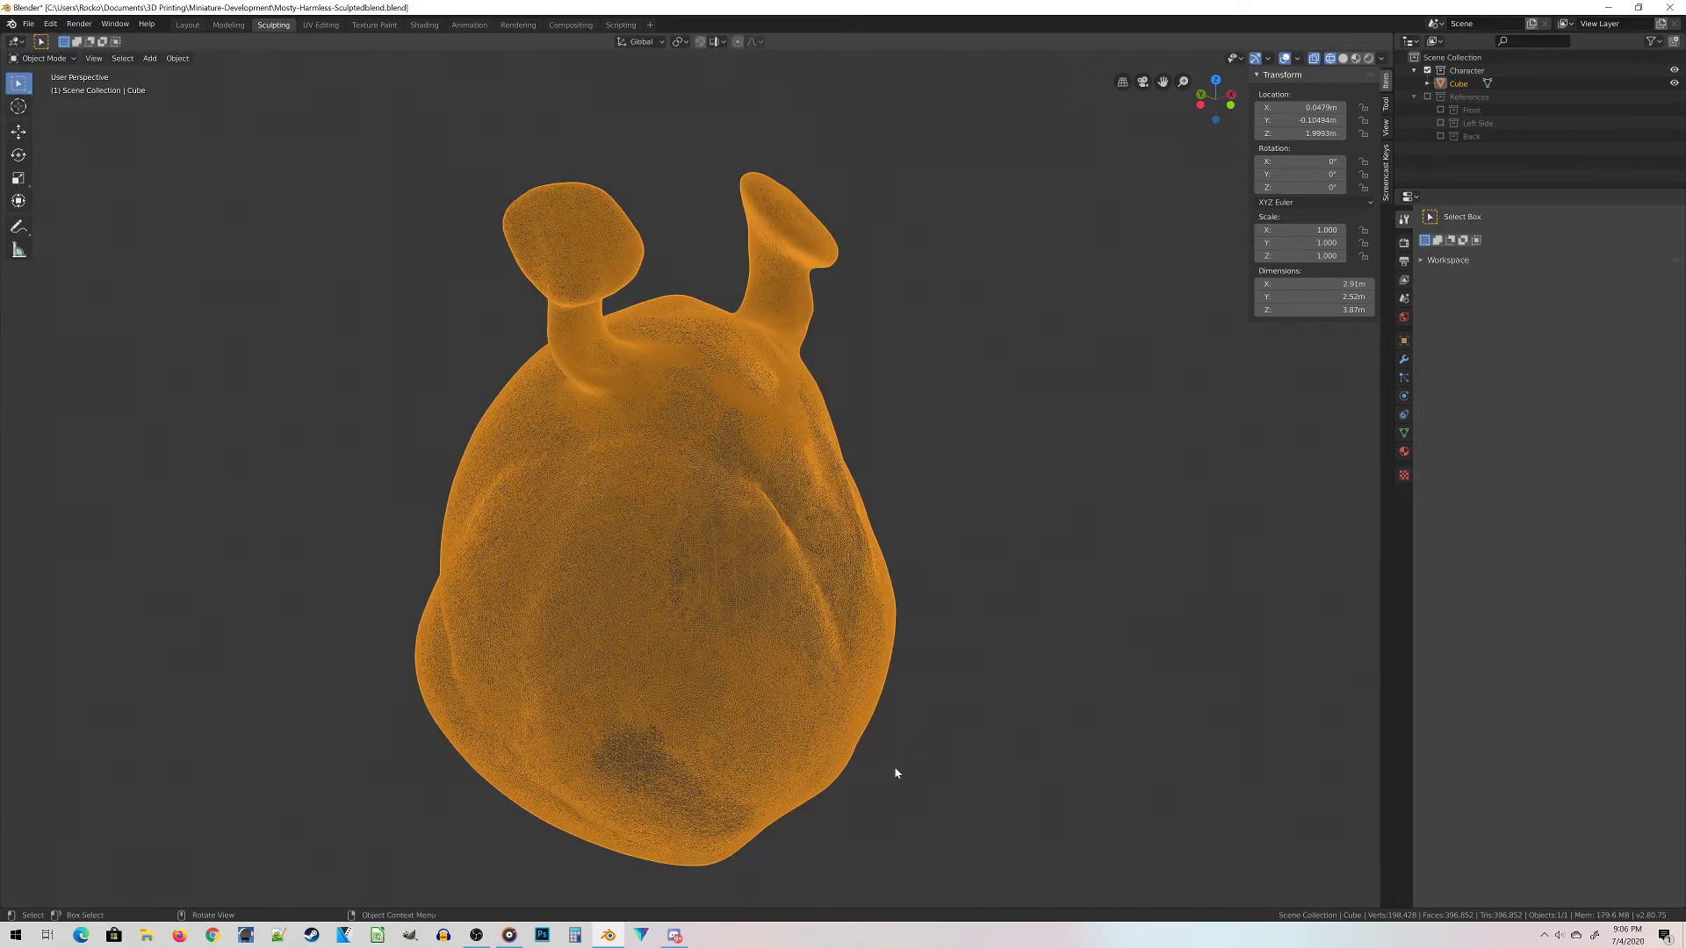
key("z")
left_click(1010, 769)
mouse_move(1009, 769)
middle_mouse_down()
mouse_move(1124, 700)
mouse_move(1146, 651)
middle_mouse_up()
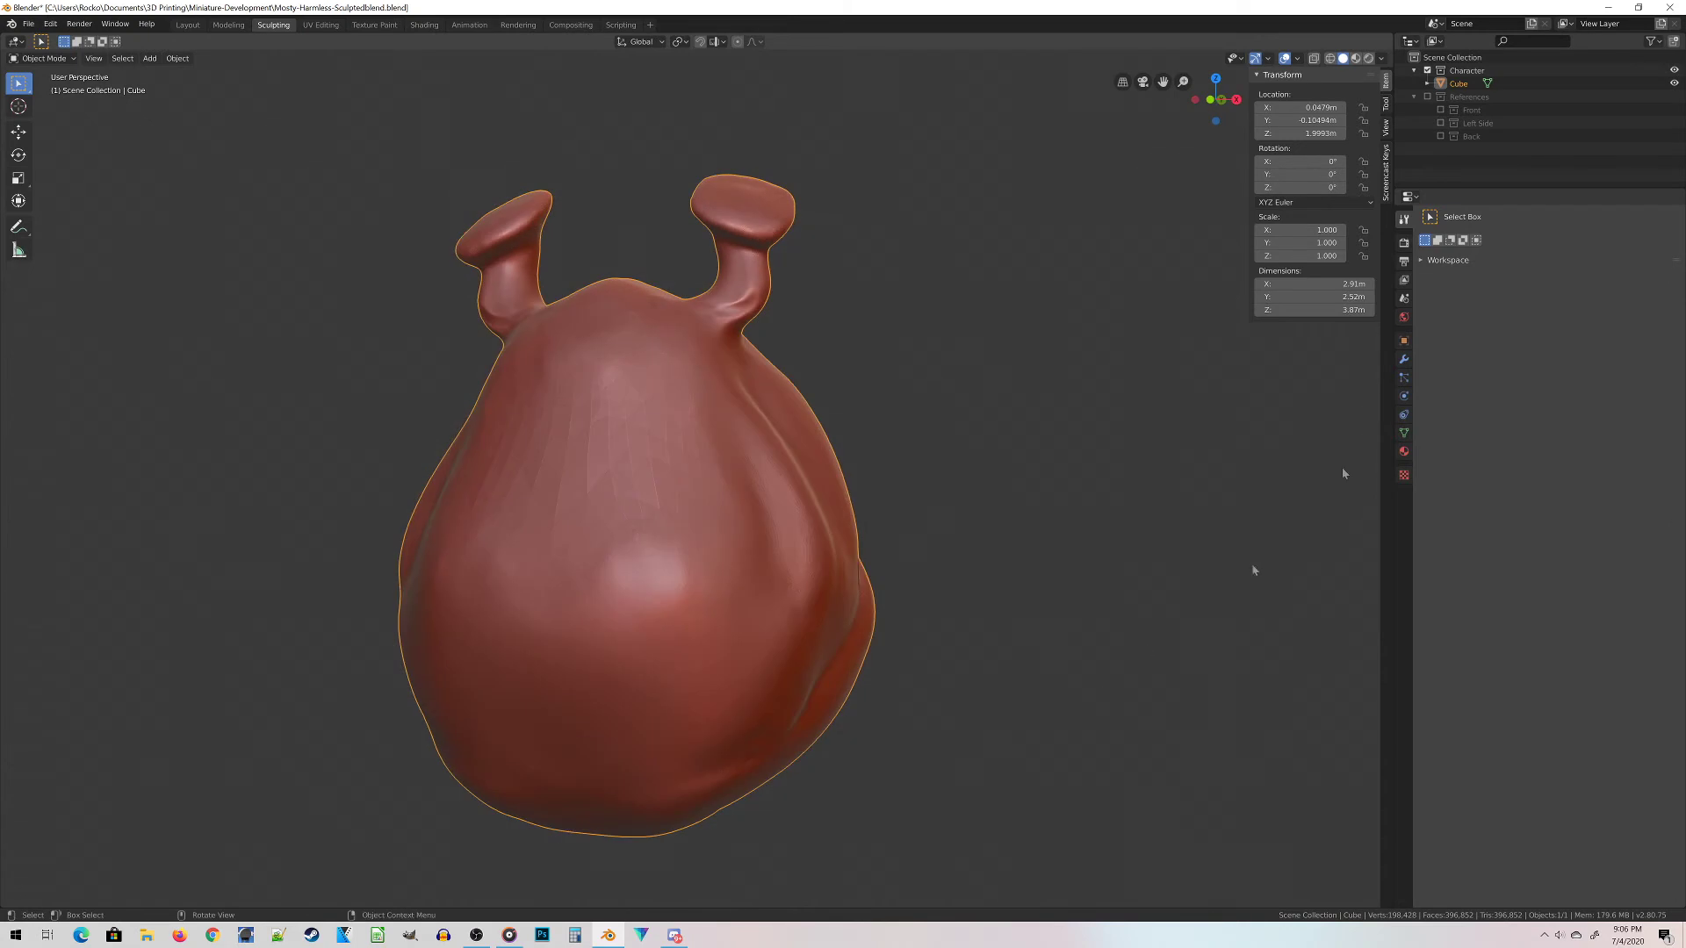
Add a Decimate modifier to the body.
left_click(1403, 361)
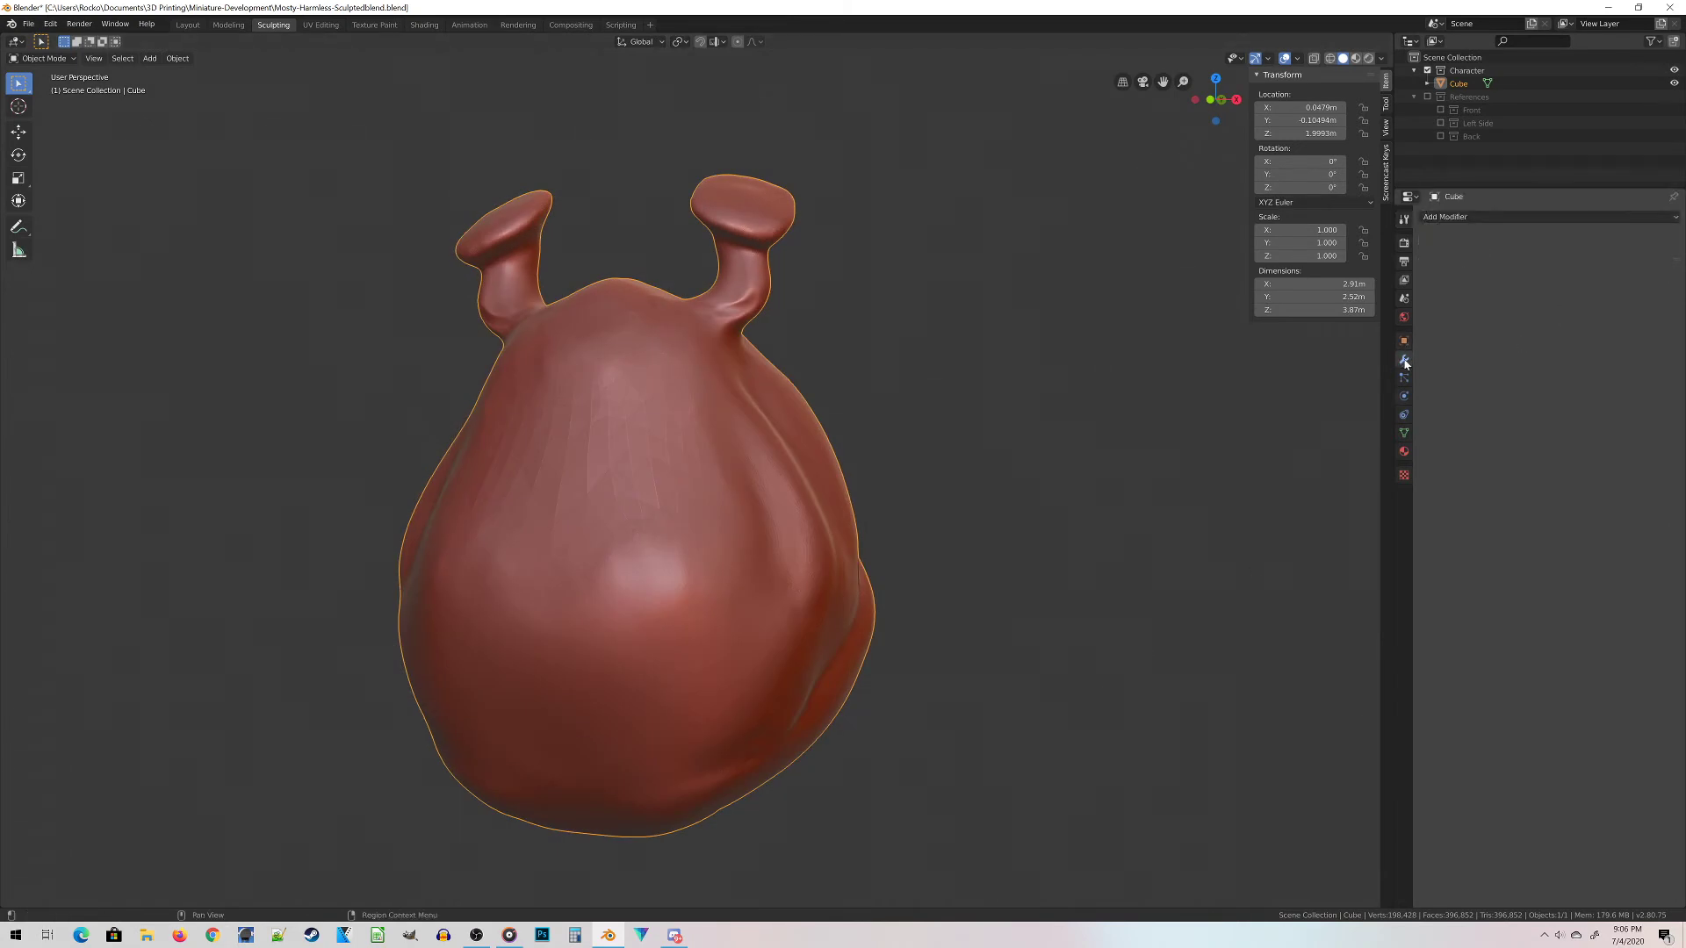
left_click(1475, 220)
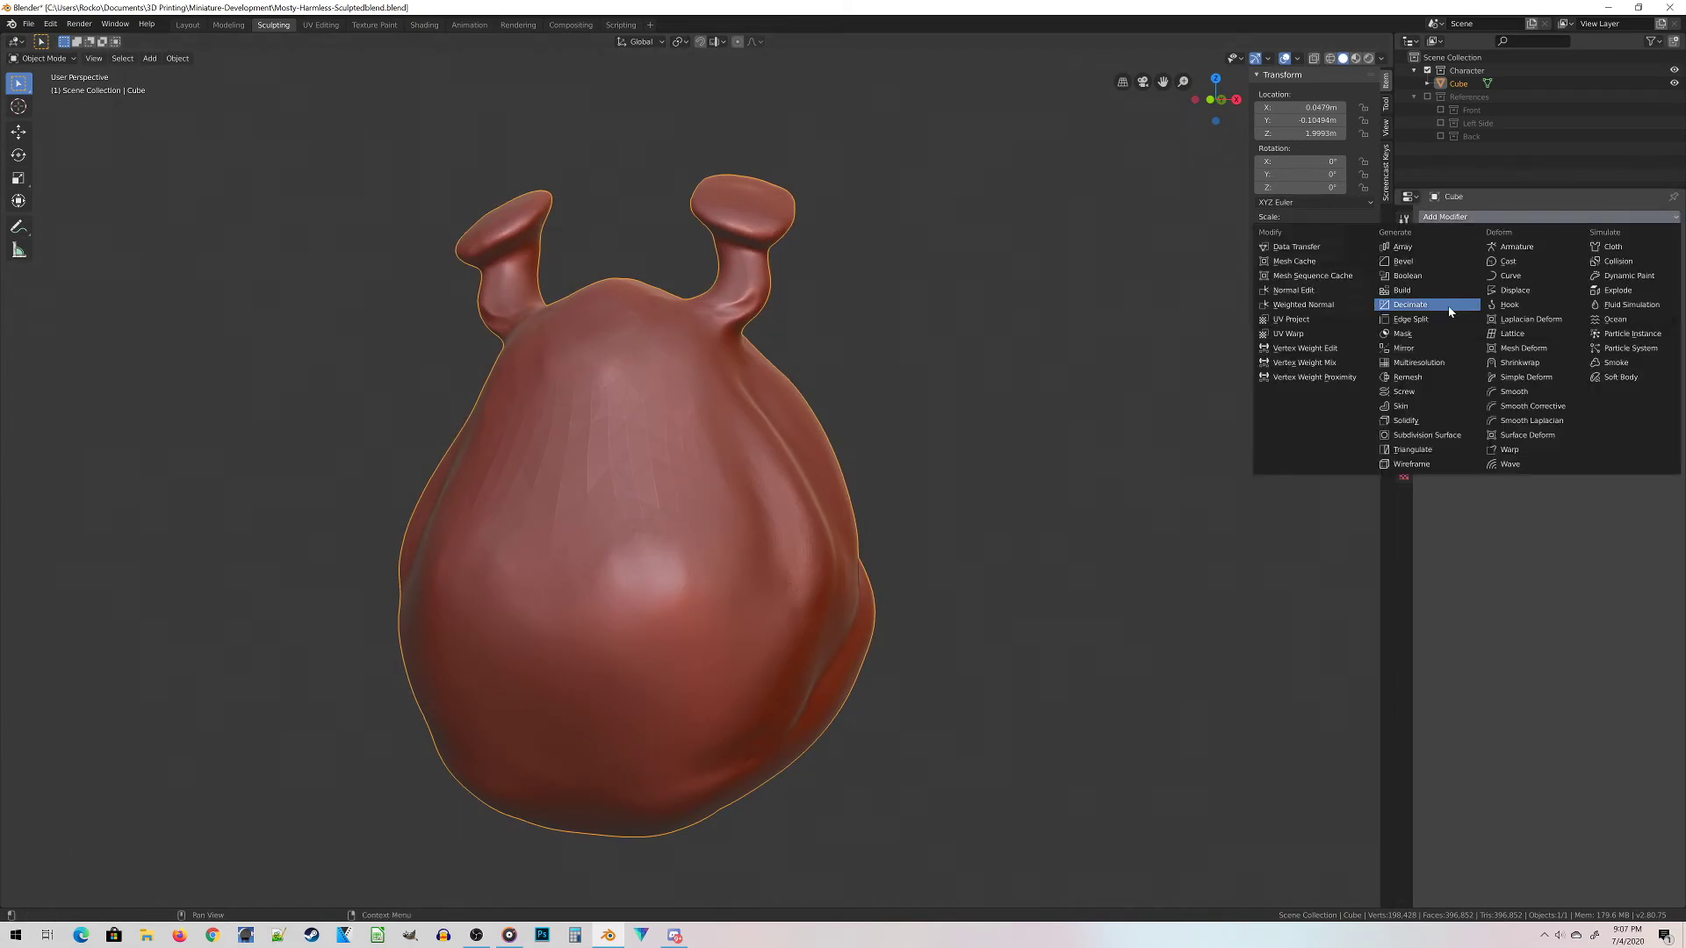
left_click(1440, 304)
mouse_move(1098, 439)
middle_mouse_down()
mouse_move(947, 517)
mouse_move(805, 485)
mouse_move(828, 523)
mouse_move(1004, 568)
mouse_move(1031, 594)
mouse_move(1005, 673)
mouse_move(869, 628)
mouse_move(914, 640)
middle_mouse_up()
Set the Decimate modifier's collapse ratio to 0.5.
left_click(1651, 289)
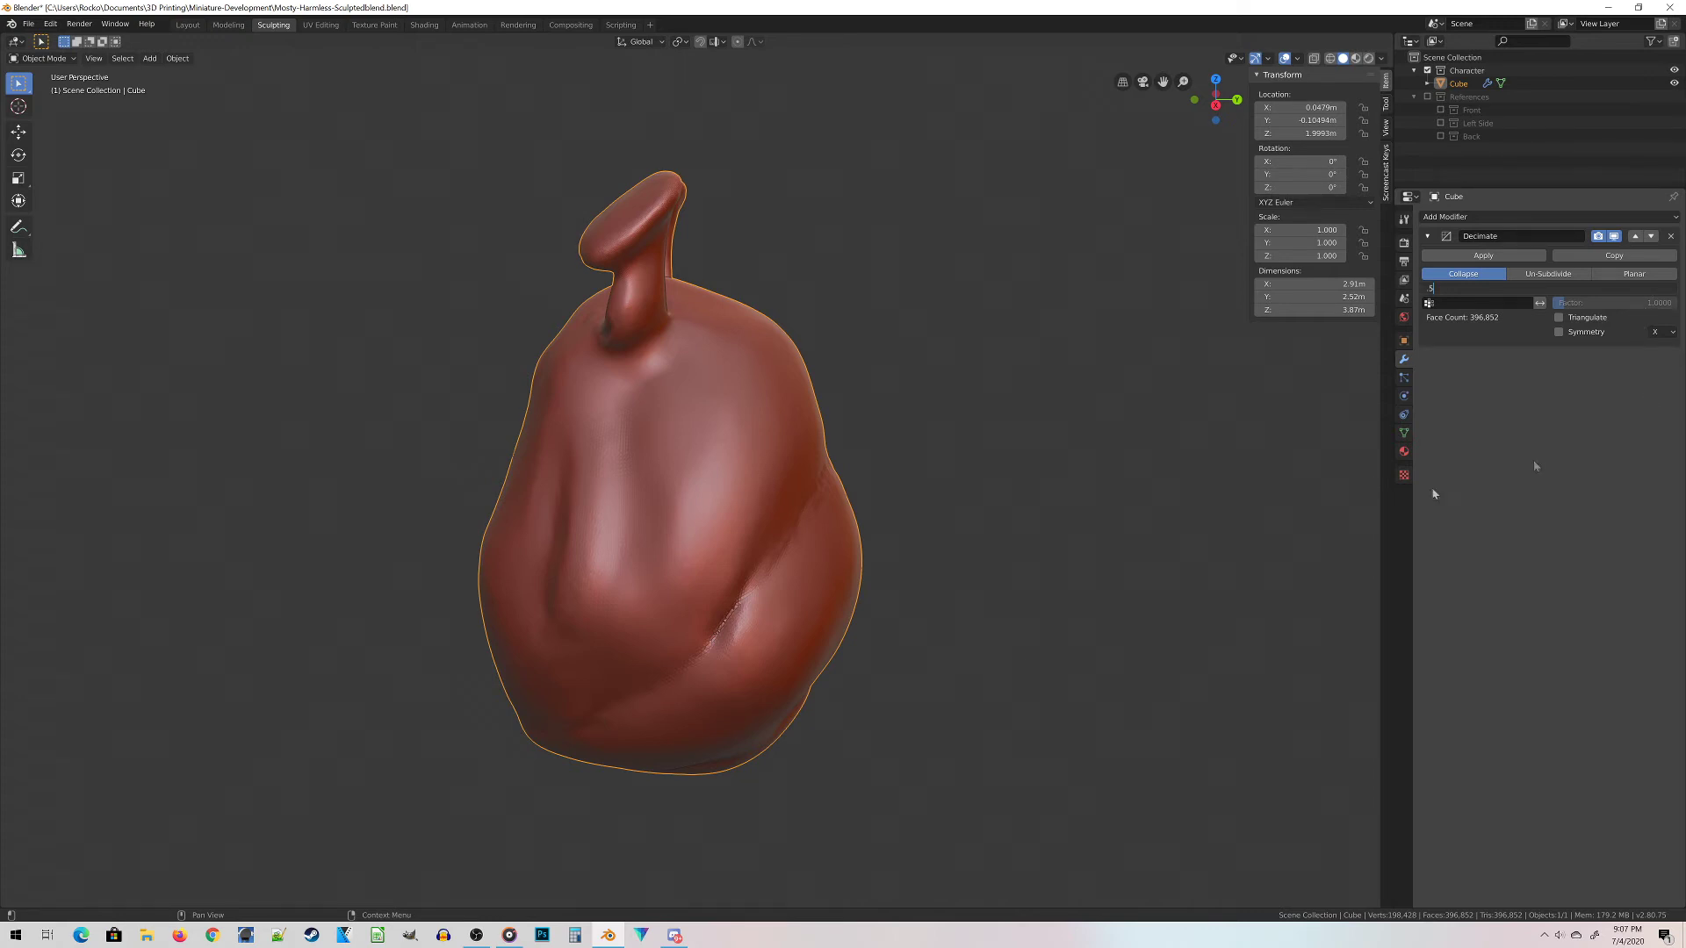
type(".5")
key("Return")
mouse_move(1121, 492)
middle_mouse_down()
mouse_move(1035, 474)
mouse_move(820, 583)
mouse_move(896, 612)
middle_mouse_up()
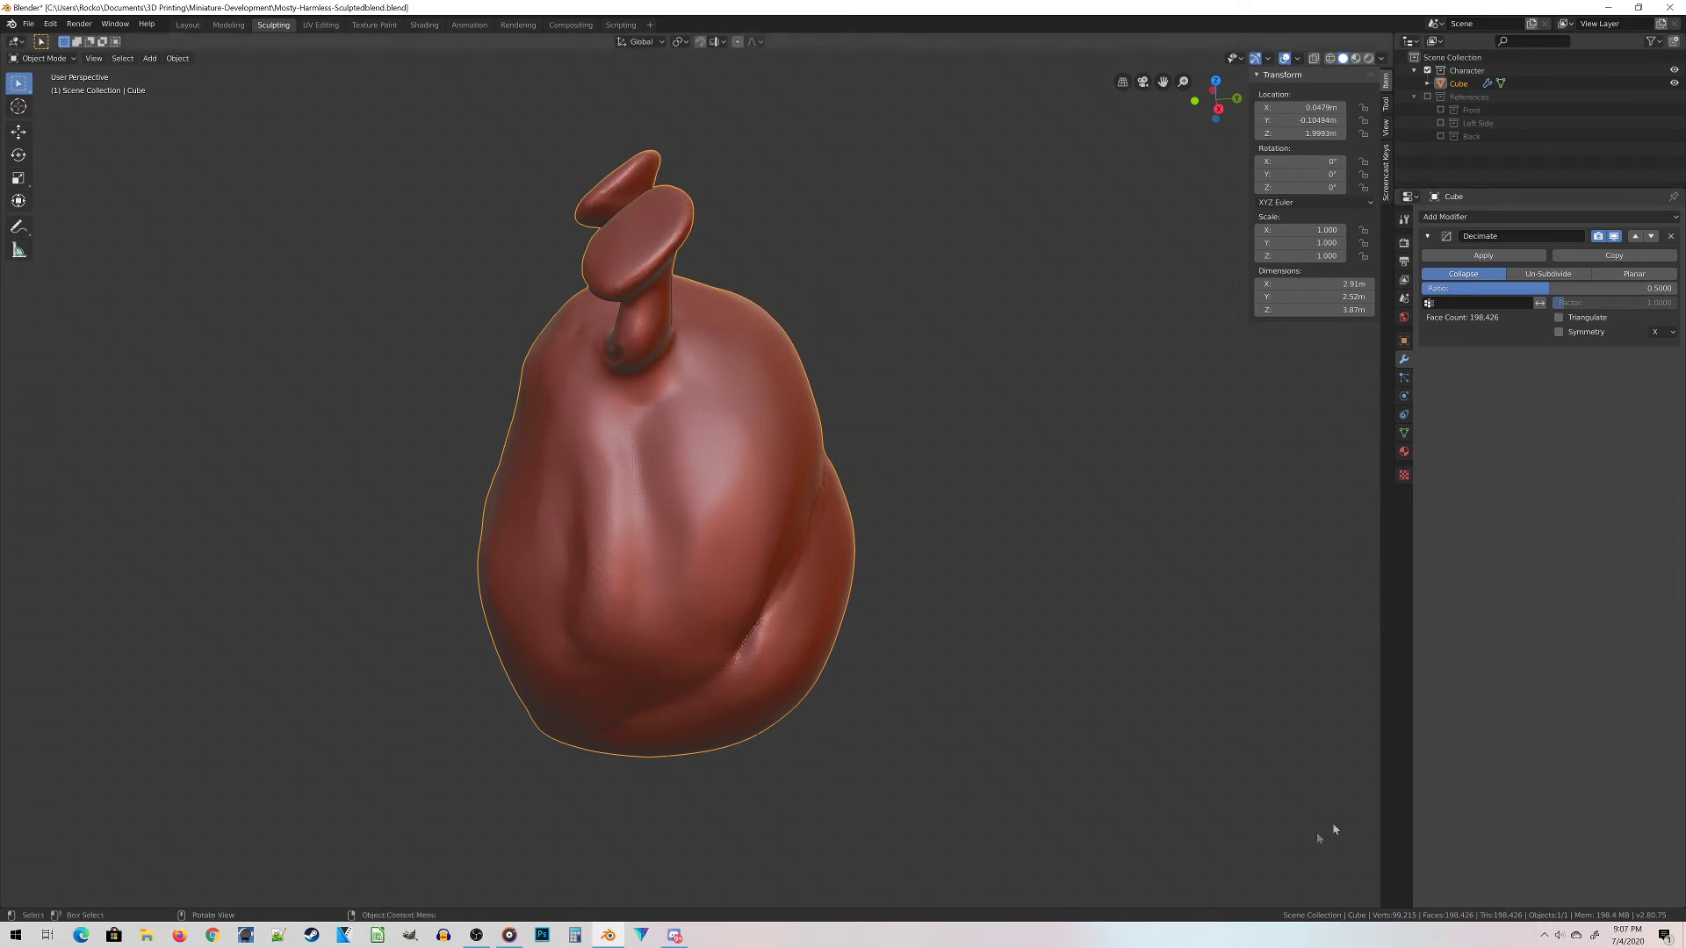
Compare the body with the Decimate modifier's viewport display off and on, and examine the surface from several sides.
left_click(1614, 238)
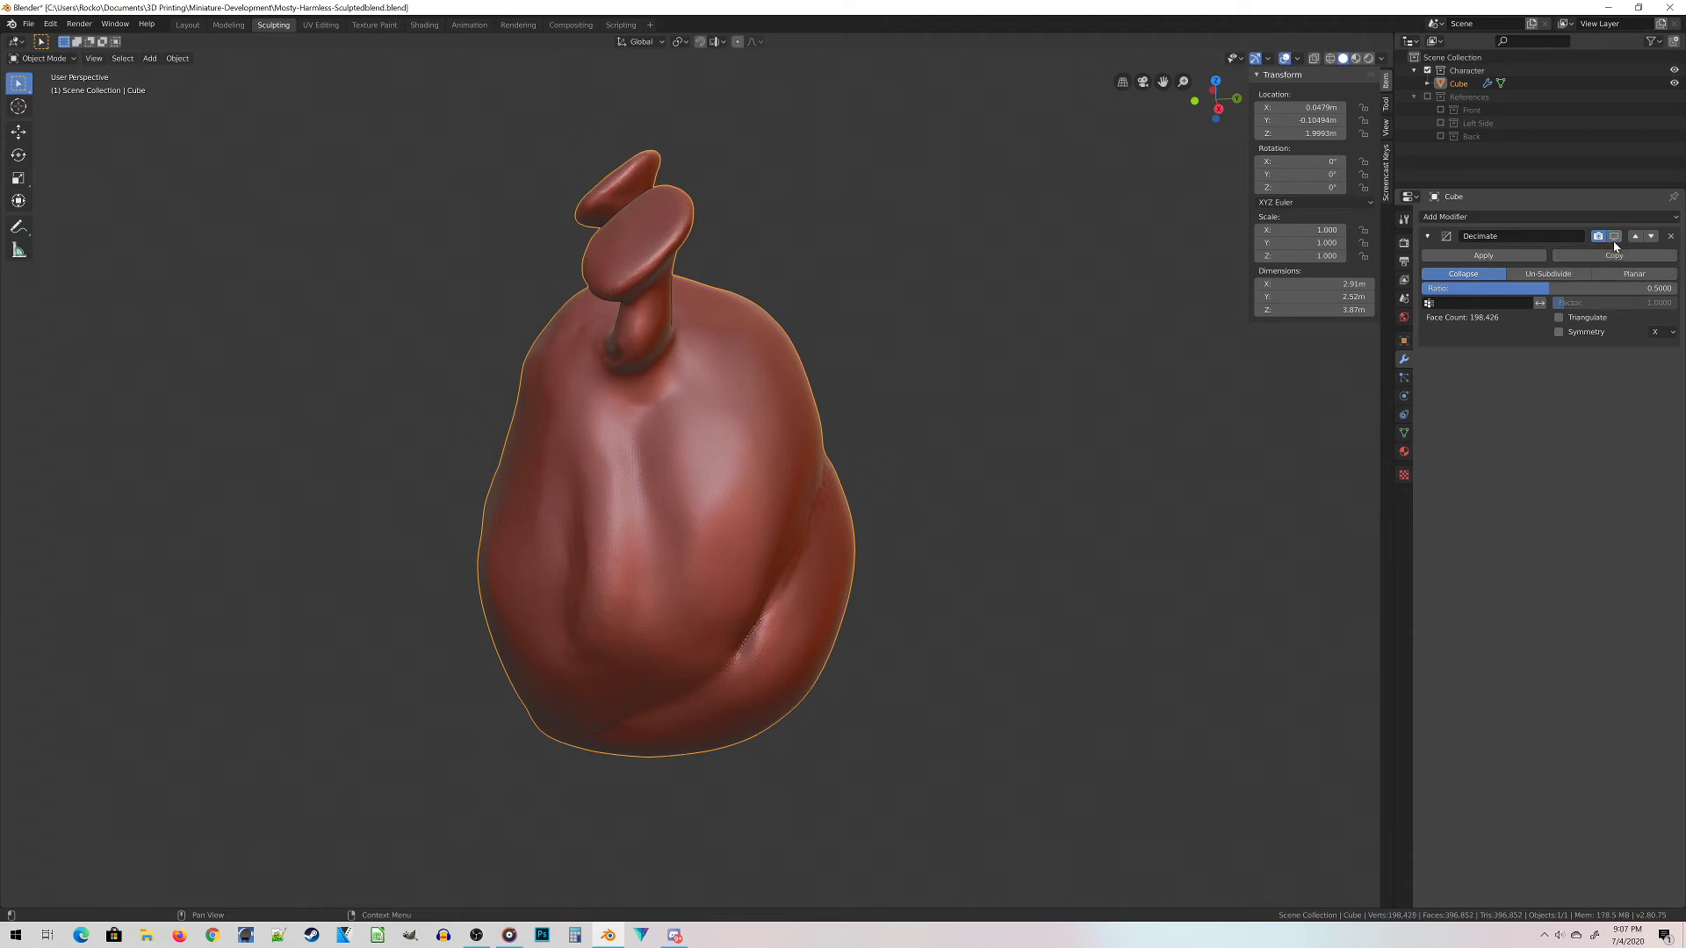
left_click(1613, 239)
middle_click_drag(878, 492, 754, 472)
scroll(753, 471, "up", 4)
middle_click_drag(766, 559, 875, 583)
scroll(787, 545, "down", 4)
mouse_move(841, 645)
middle_mouse_down()
mouse_move(711, 586)
mouse_move(825, 591)
mouse_move(798, 538)
mouse_move(809, 613)
mouse_move(682, 640)
mouse_move(708, 689)
middle_mouse_up()
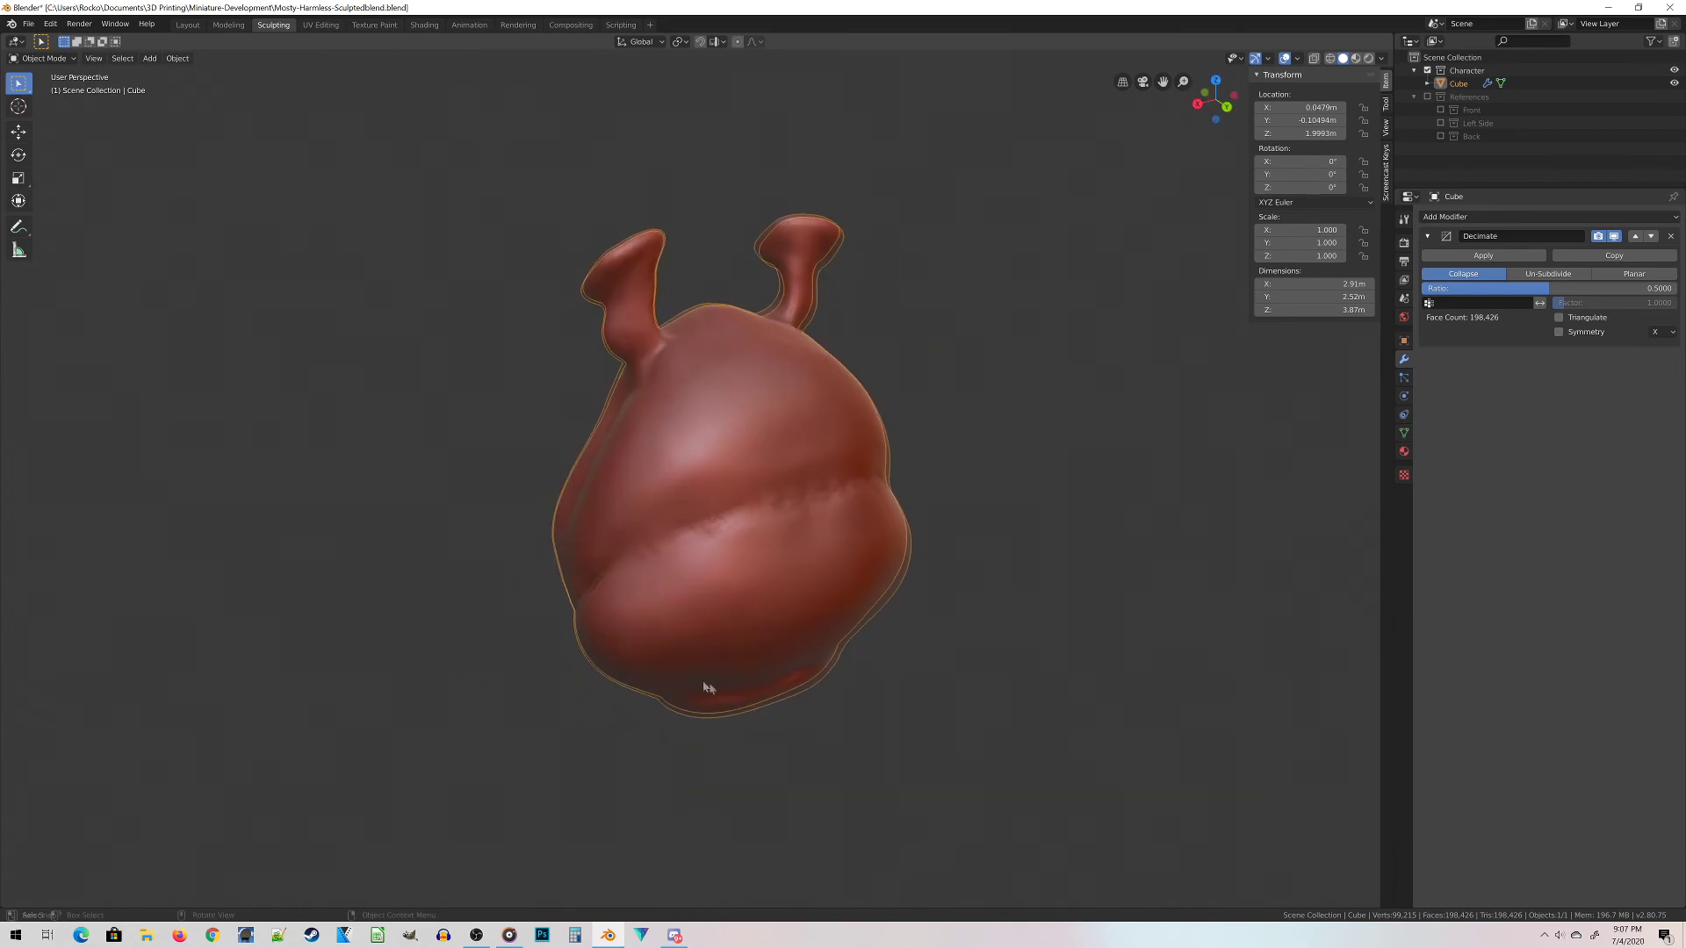
Set the Decimate modifier's ratio to 0.25 and check the folds up close.
left_click(1653, 289)
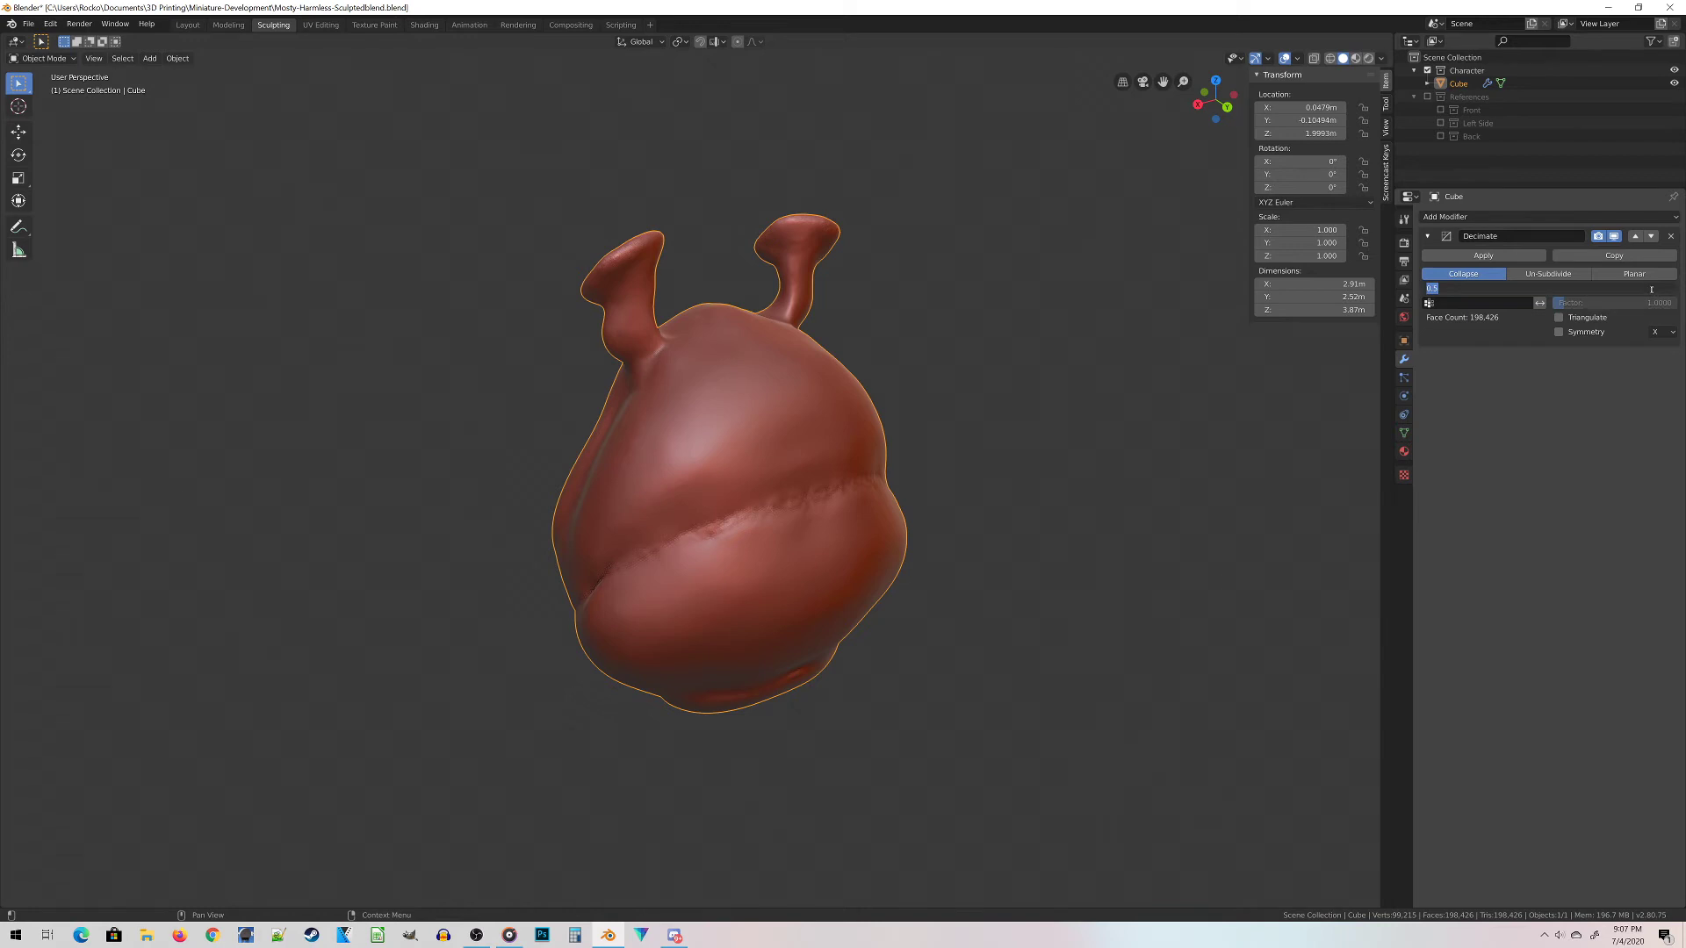
type(".2")
key("Return")
scroll(673, 550, "up", 3)
mouse_move(673, 550)
middle_mouse_down()
mouse_move(670, 723)
mouse_move(805, 726)
mouse_move(579, 681)
mouse_move(669, 707)
middle_mouse_up()
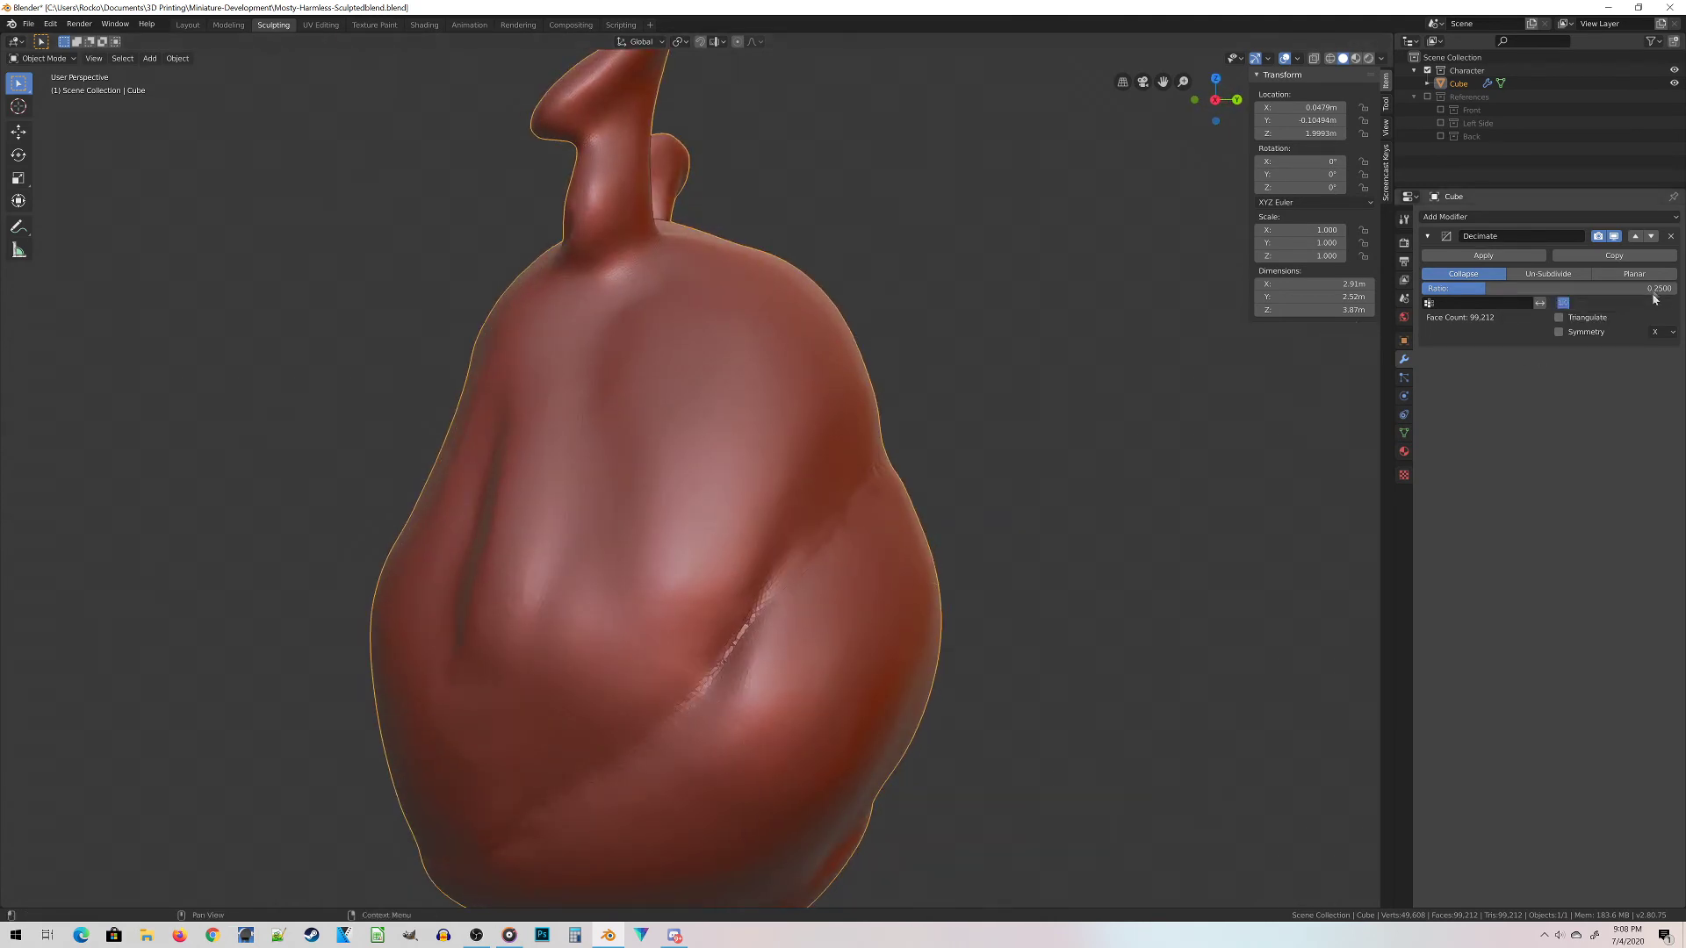
left_click_drag(1524, 534, 1503, 527)
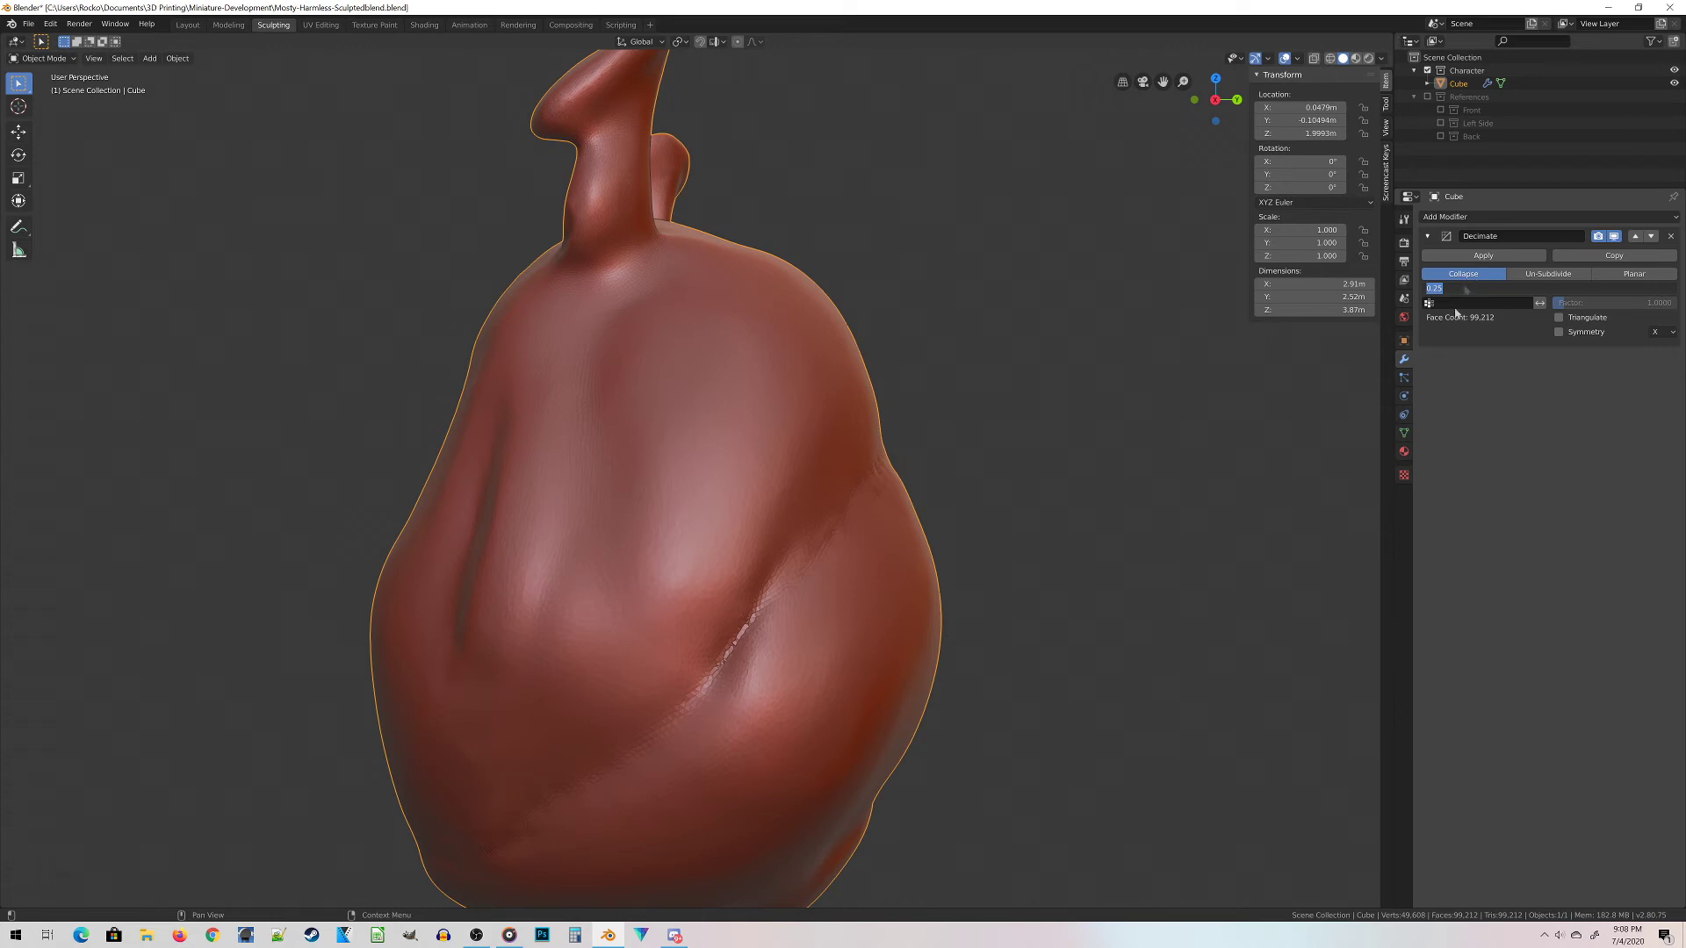
key("Return")
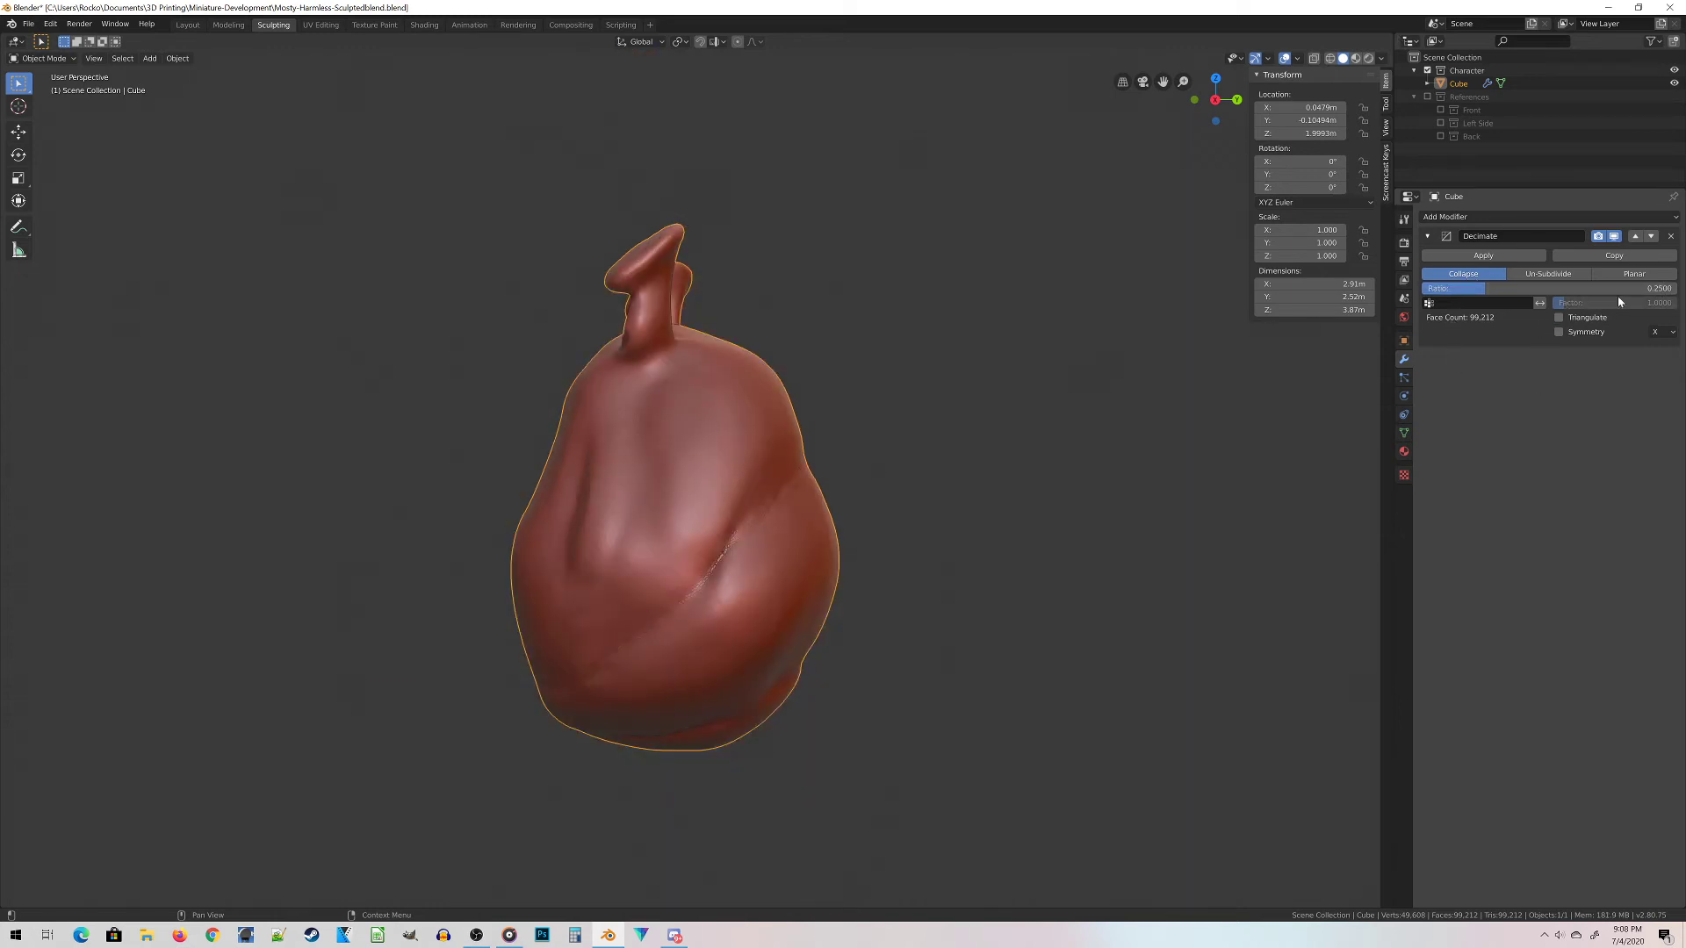
left_click(1649, 288)
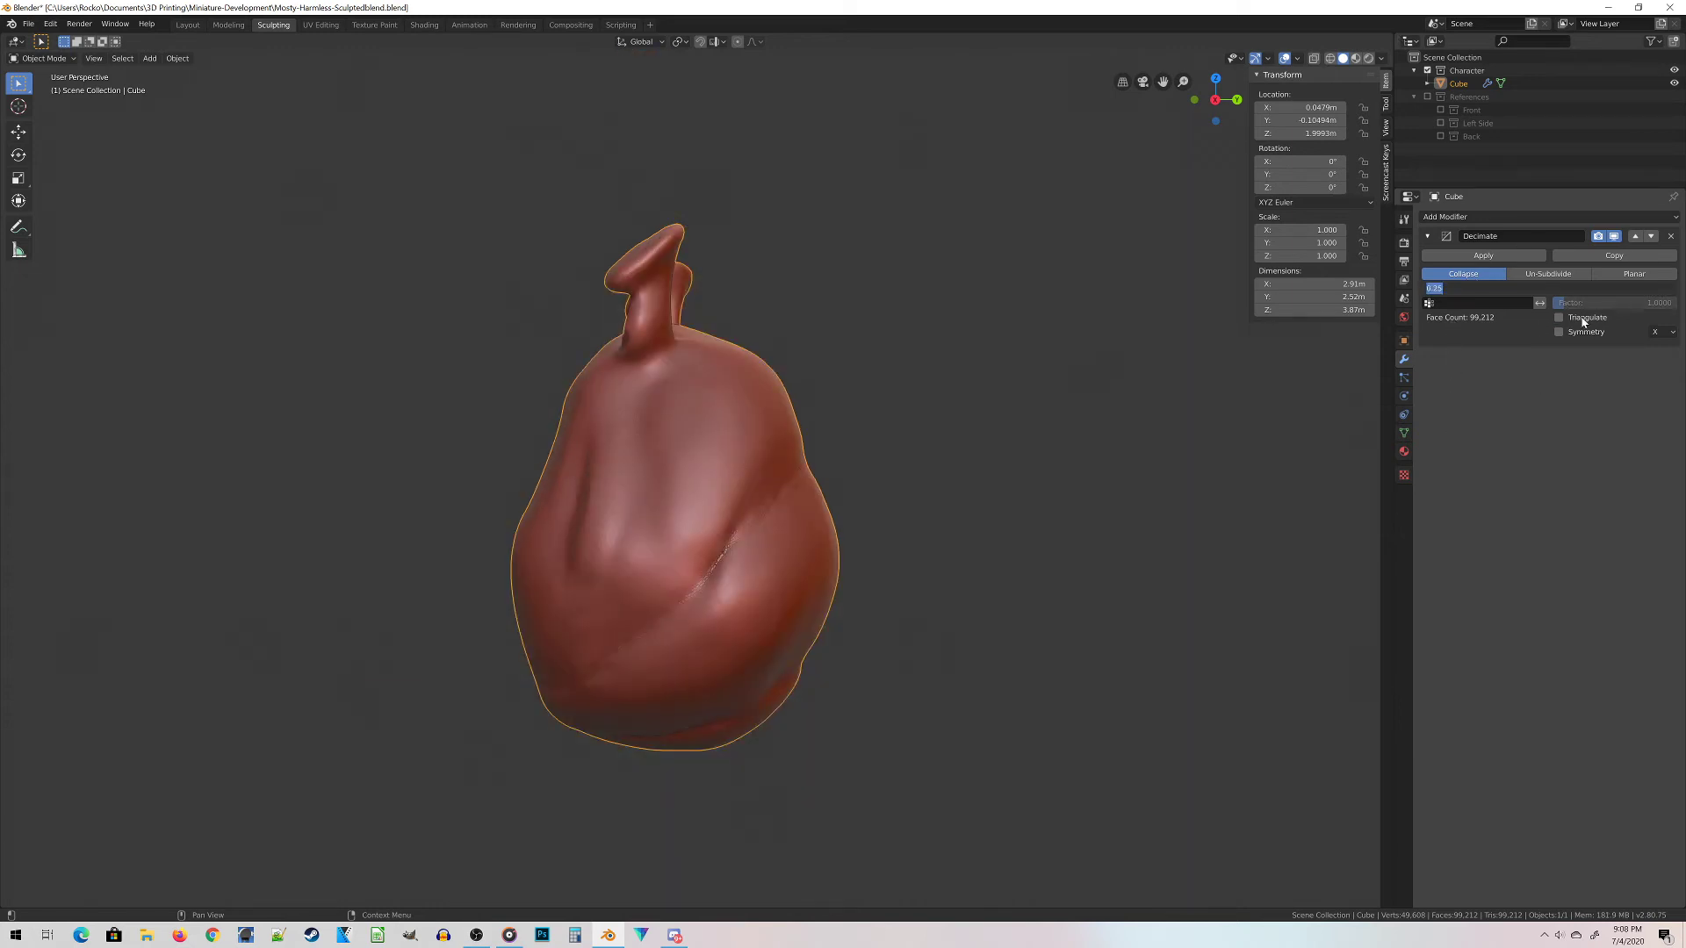
key("Return")
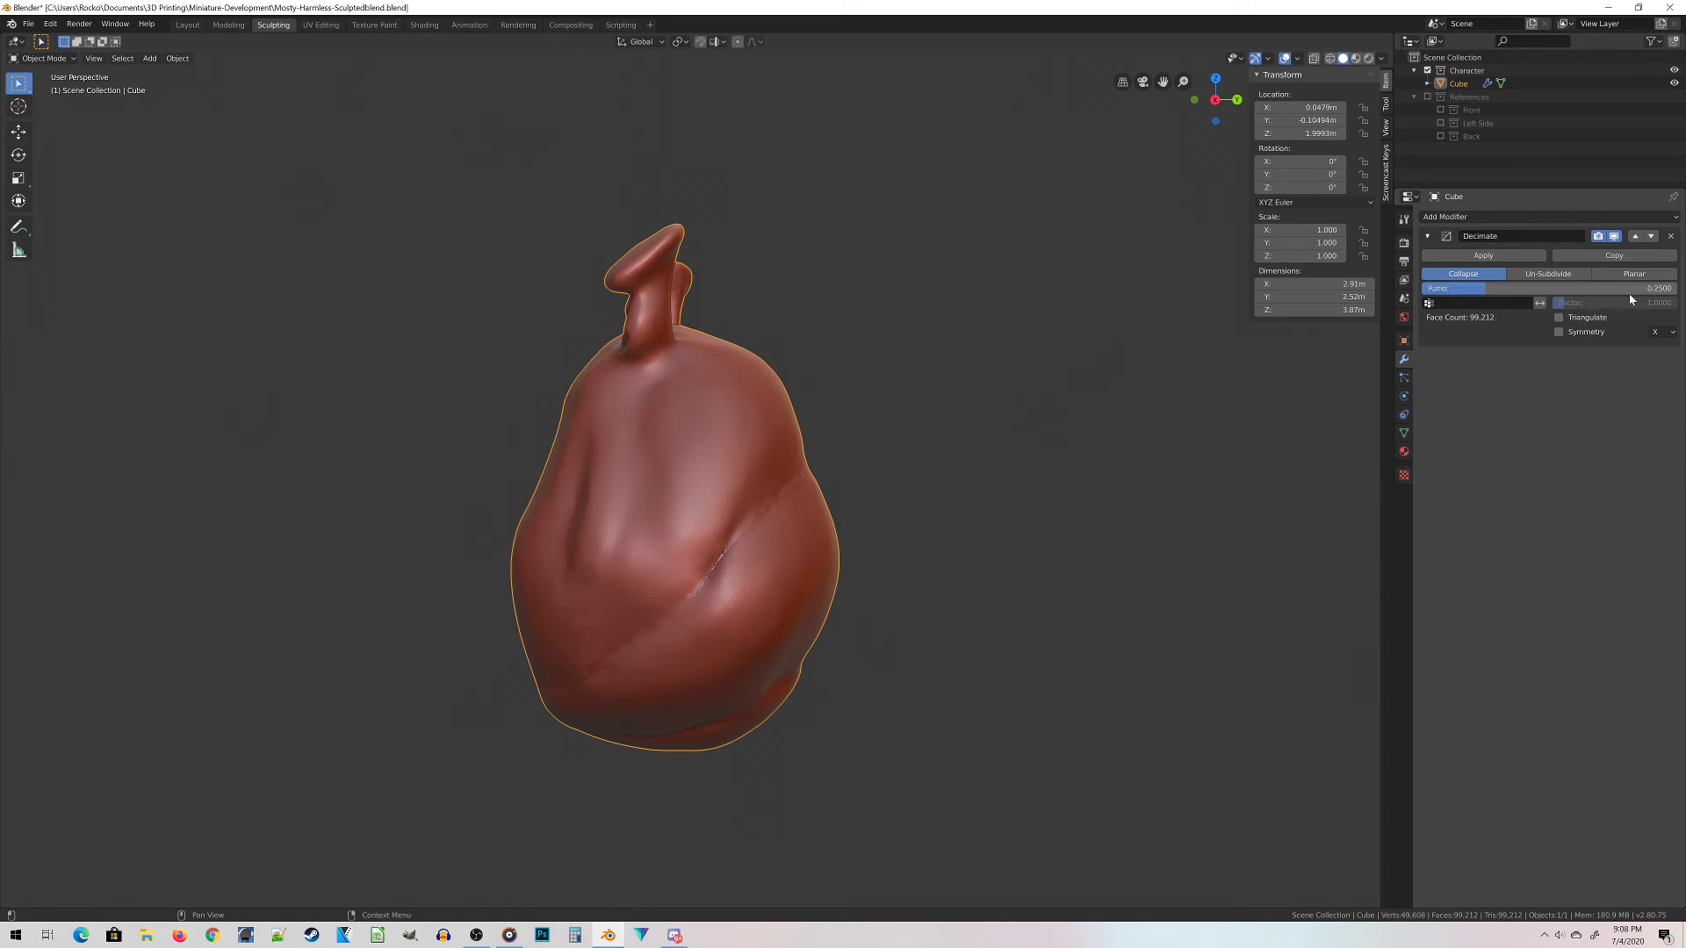
Set the Decimate modifier's ratio to 0.1.
left_click(1629, 296)
type("0.1")
key("Return")
scroll(717, 671, "up", 4)
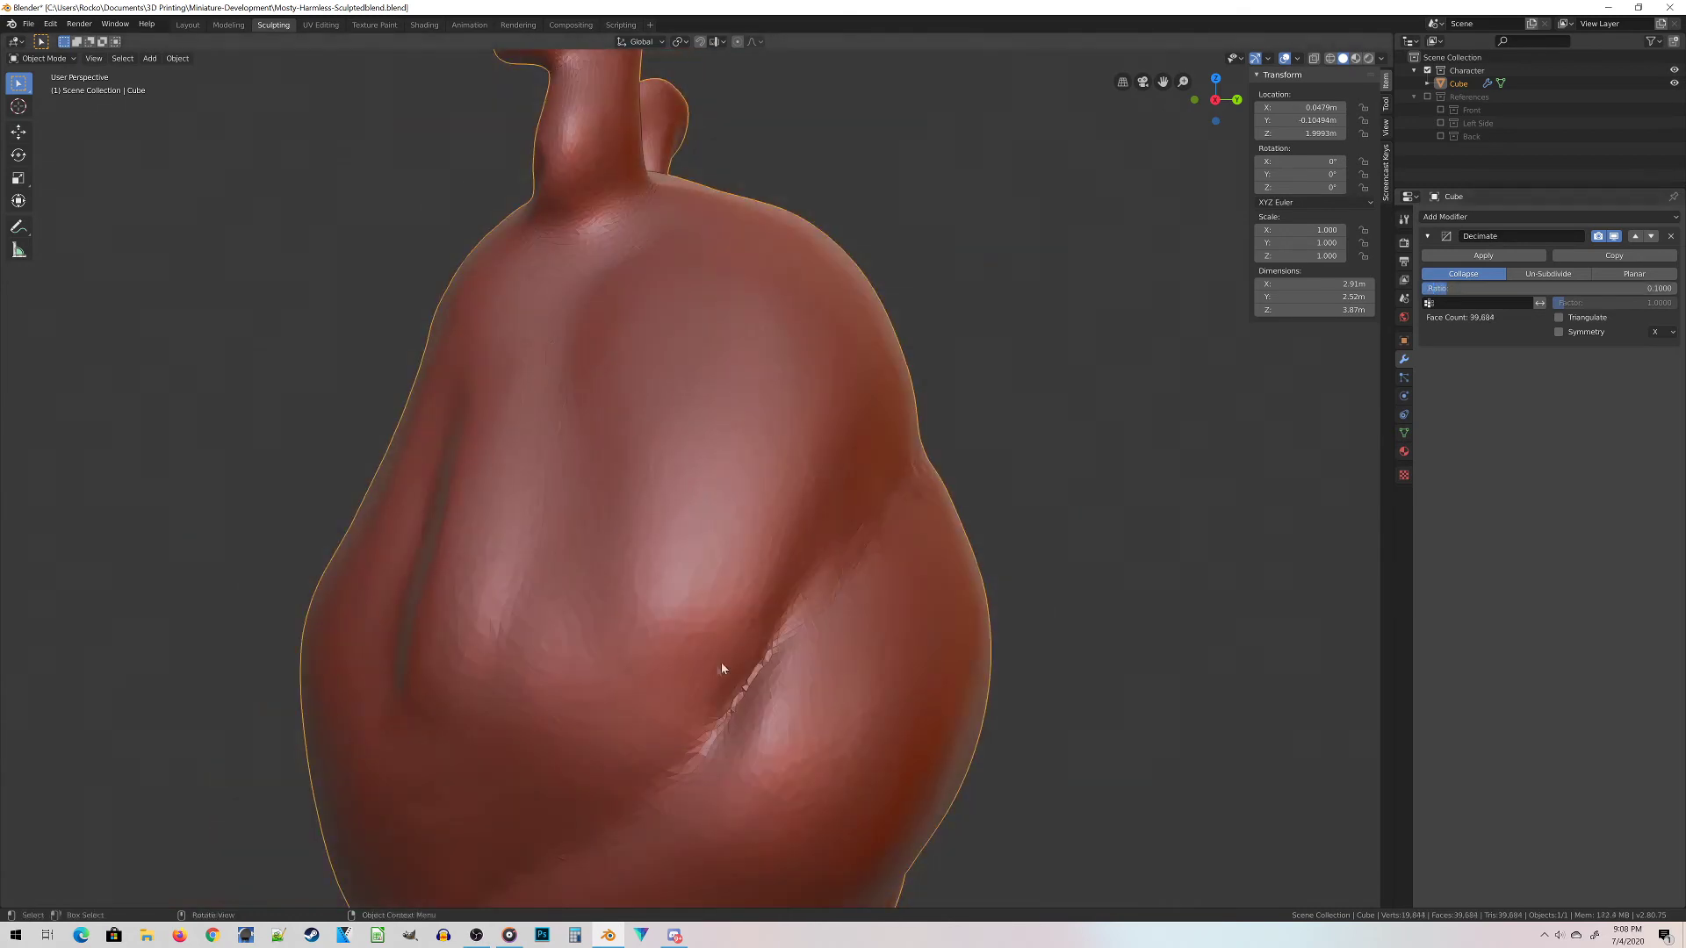
Examine the decimated body from all sides, checking the eye stalks, the folds and the seam across the belly for lost detail.
scroll(717, 670, "down", 3)
mouse_move(670, 647)
middle_mouse_down()
mouse_move(801, 700)
mouse_move(711, 677)
mouse_move(771, 539)
mouse_move(624, 489)
middle_mouse_up()
scroll(625, 344, "up", 2)
scroll(624, 344, "down", 2)
mouse_move(624, 345)
middle_mouse_down()
mouse_move(679, 447)
mouse_move(822, 458)
mouse_move(627, 438)
middle_mouse_up()
scroll(548, 488, "down", 2)
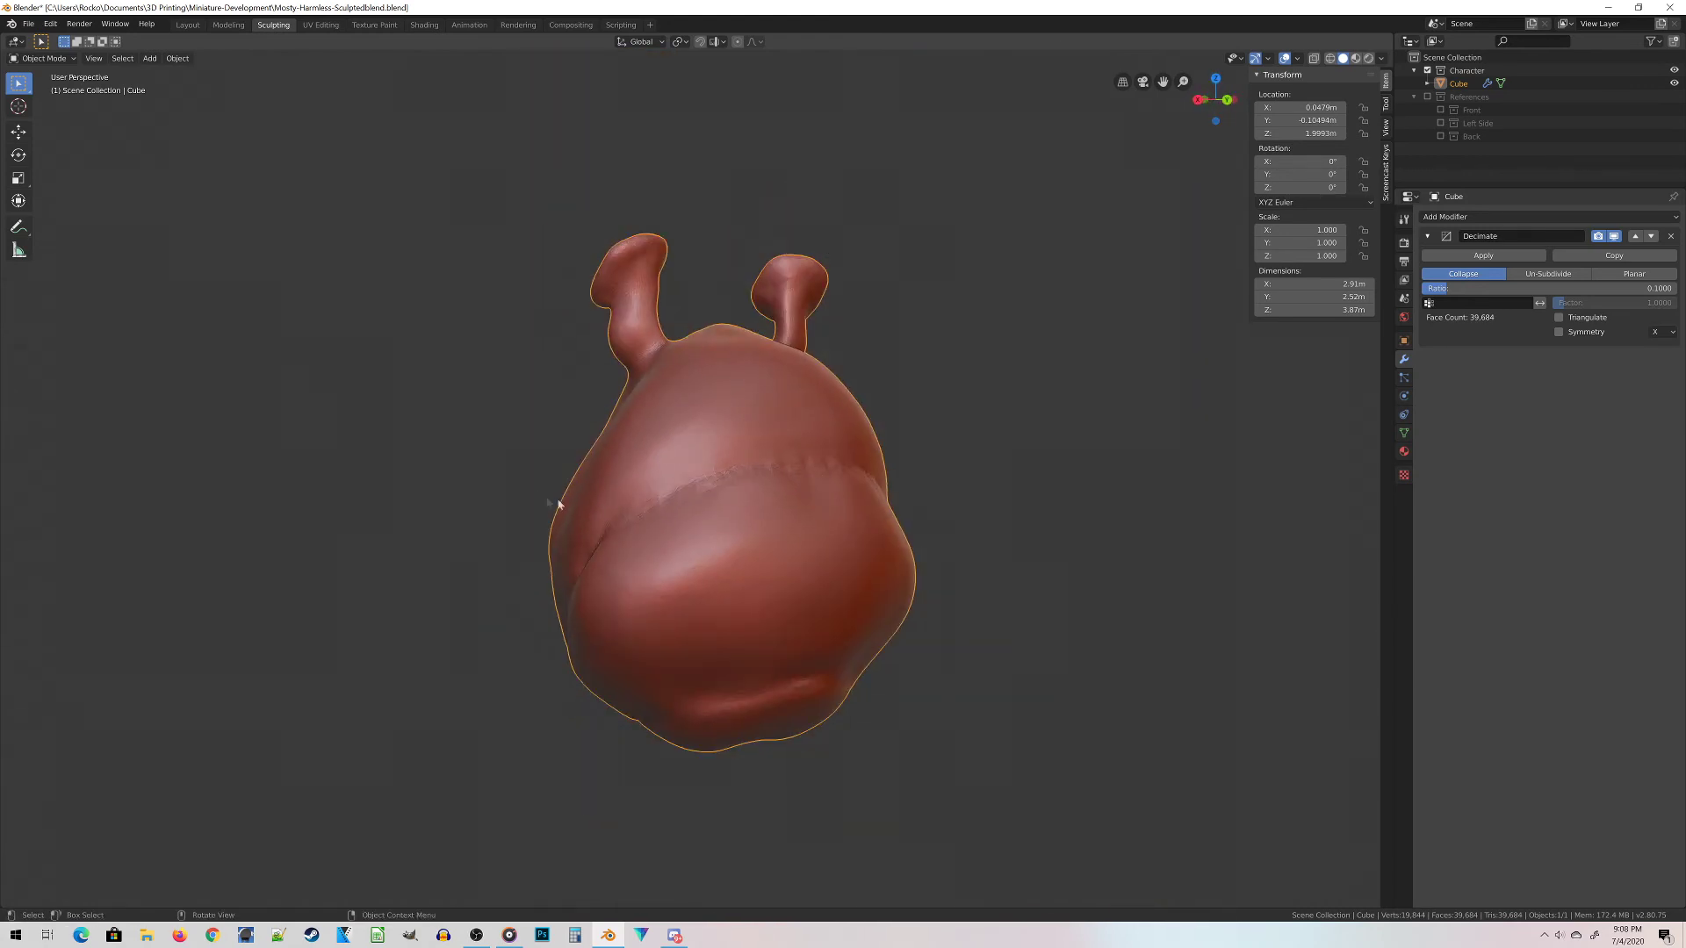
middle_click_drag(543, 501, 659, 519)
scroll(670, 527, "up", 2)
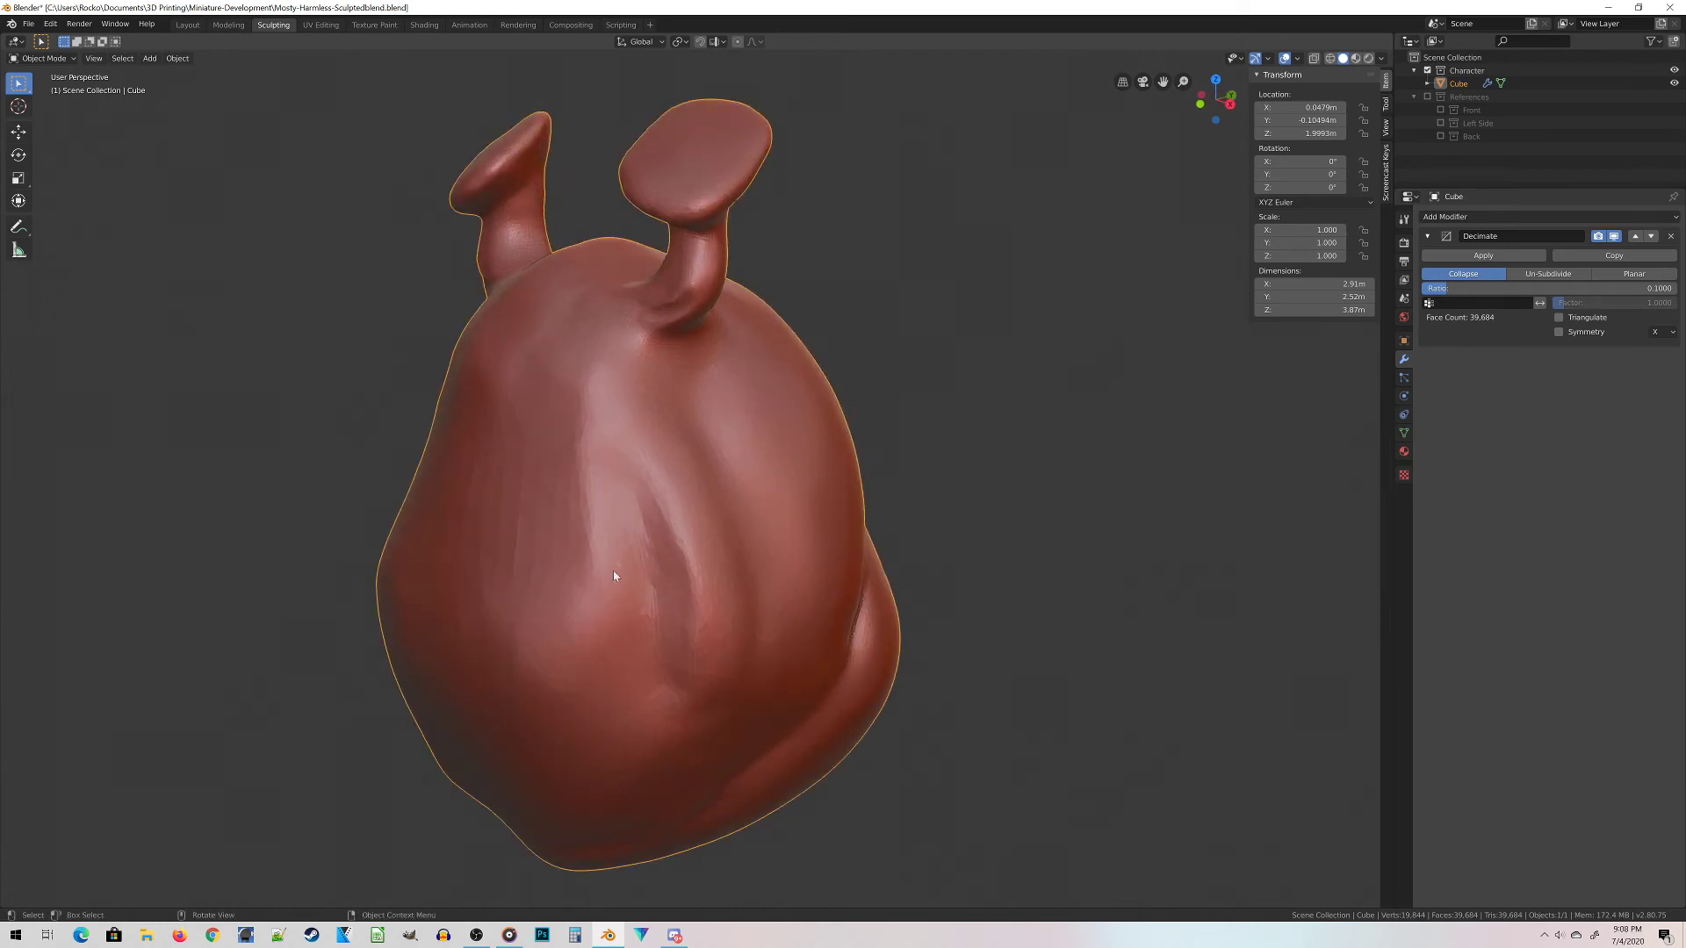
mouse_move(613, 576)
middle_mouse_down()
mouse_move(662, 620)
mouse_move(726, 632)
mouse_move(644, 601)
middle_mouse_up()
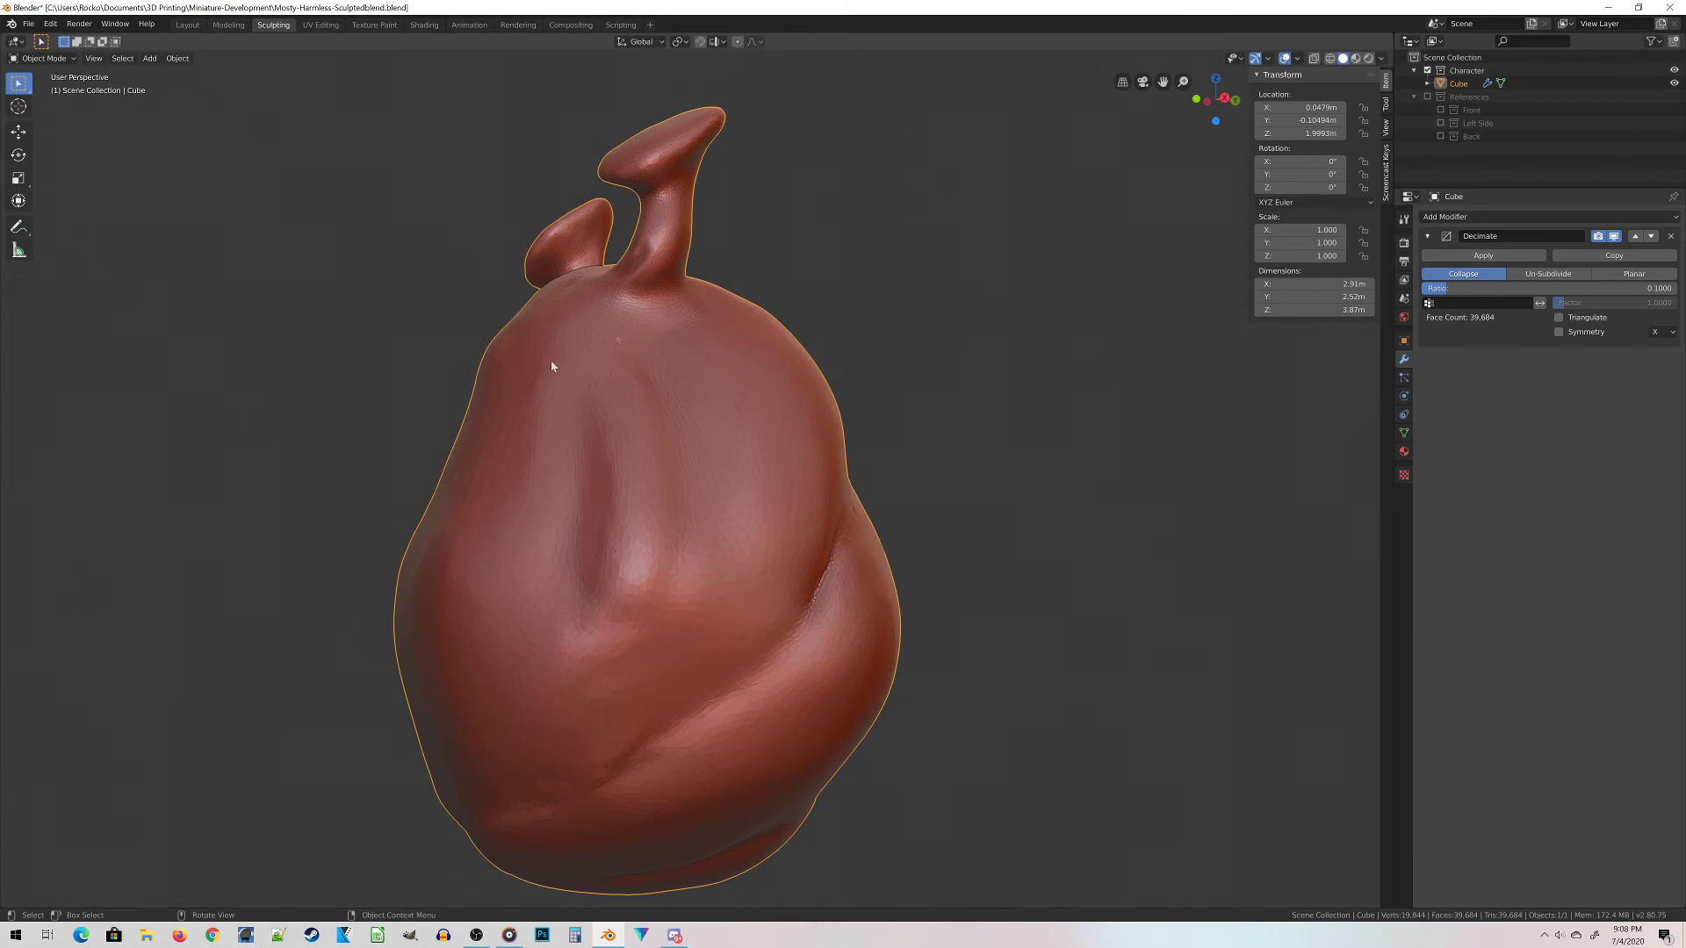
middle_click_drag(595, 779, 533, 774)
mouse_move(669, 765)
middle_mouse_down()
mouse_move(644, 681)
mouse_move(689, 525)
middle_mouse_up()
mouse_move(506, 405)
middle_mouse_down()
mouse_move(550, 828)
mouse_move(640, 850)
mouse_move(499, 672)
middle_mouse_up()
middle_click_drag(922, 500, 796, 542)
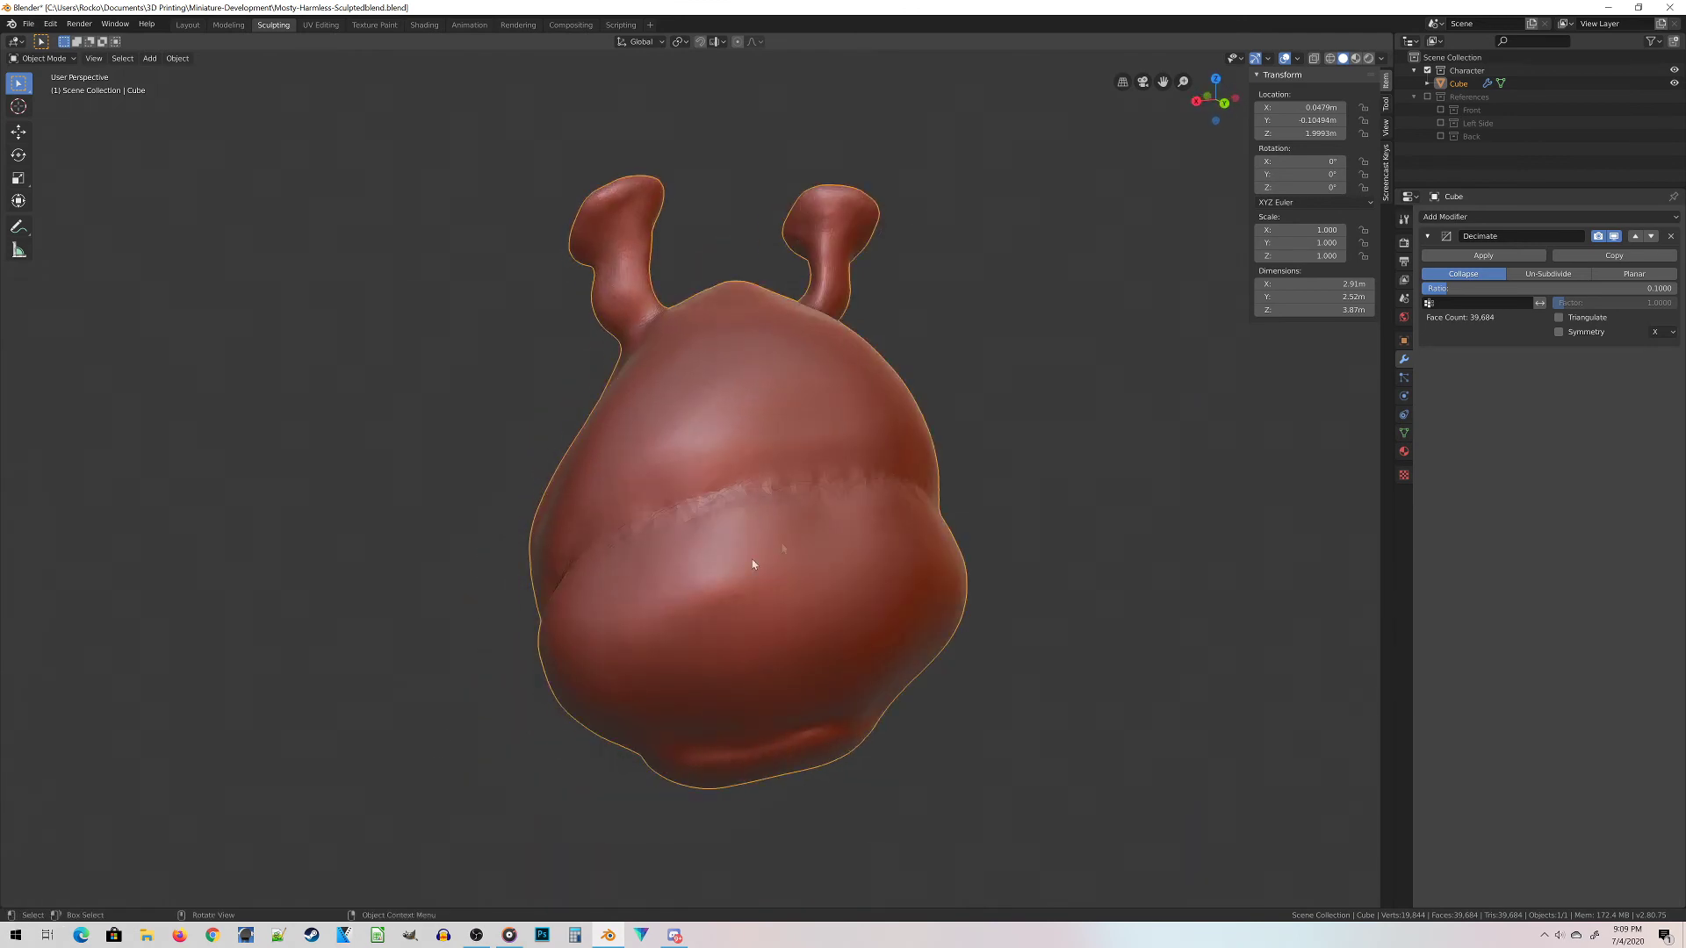
mouse_move(919, 498)
middle_mouse_down()
mouse_move(763, 516)
mouse_move(873, 519)
mouse_move(763, 480)
middle_mouse_up()
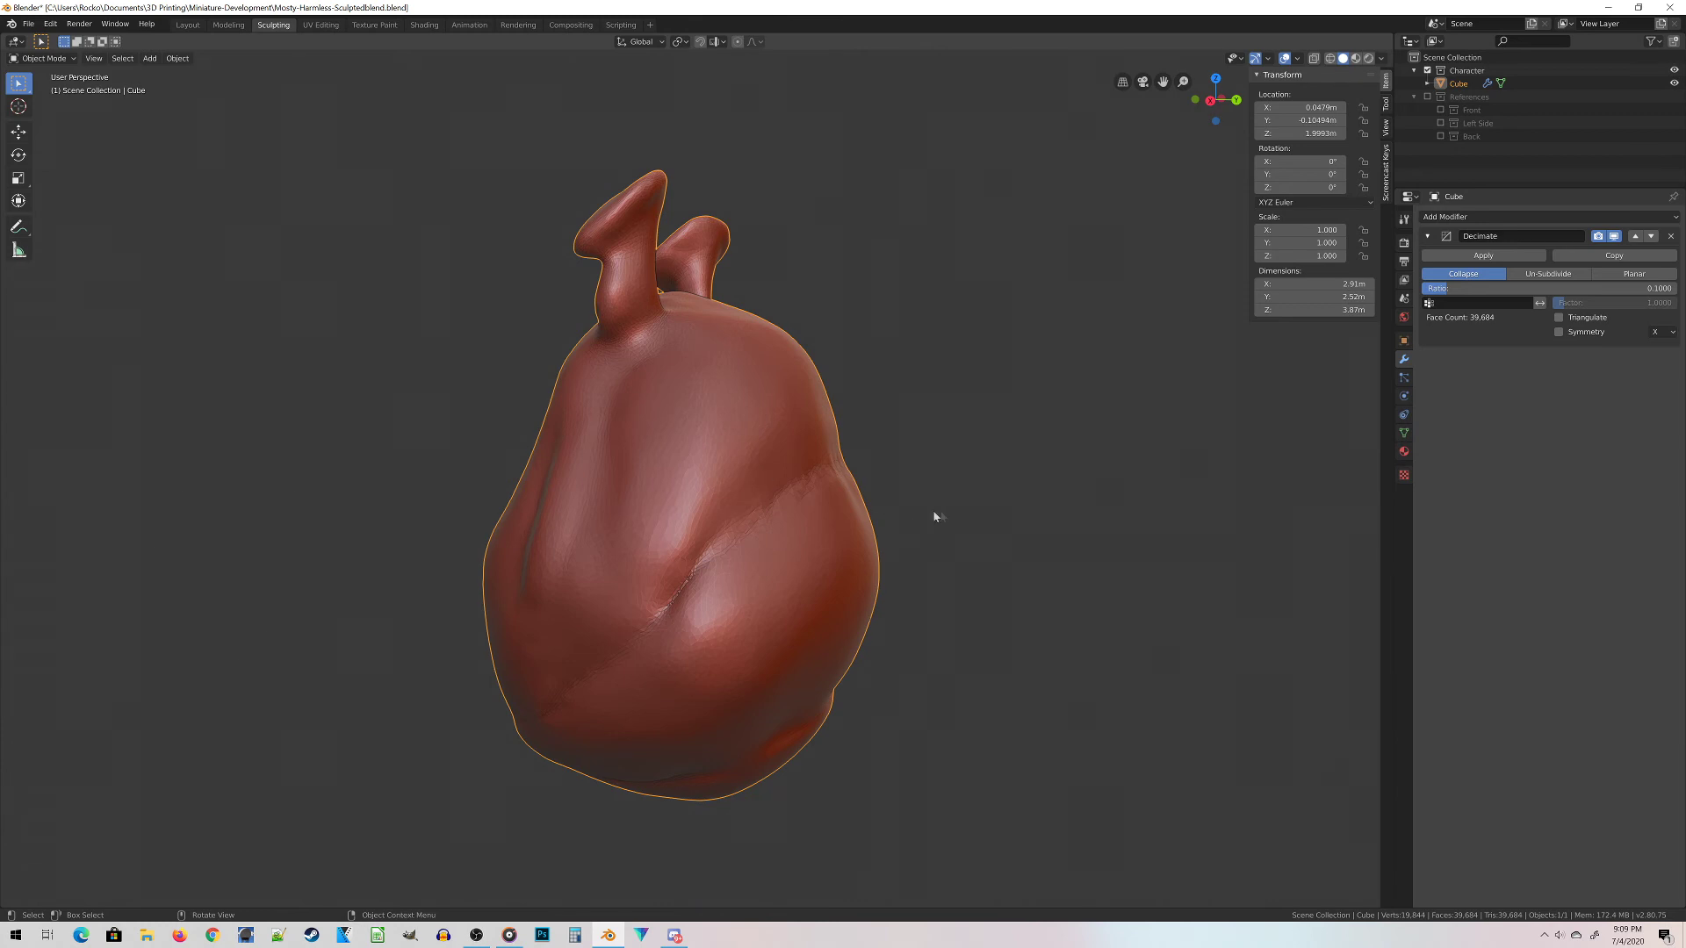
Apply the Decimate modifier to the body.
mouse_move(553, 677)
middle_mouse_down()
mouse_move(753, 705)
mouse_move(598, 669)
middle_mouse_up()
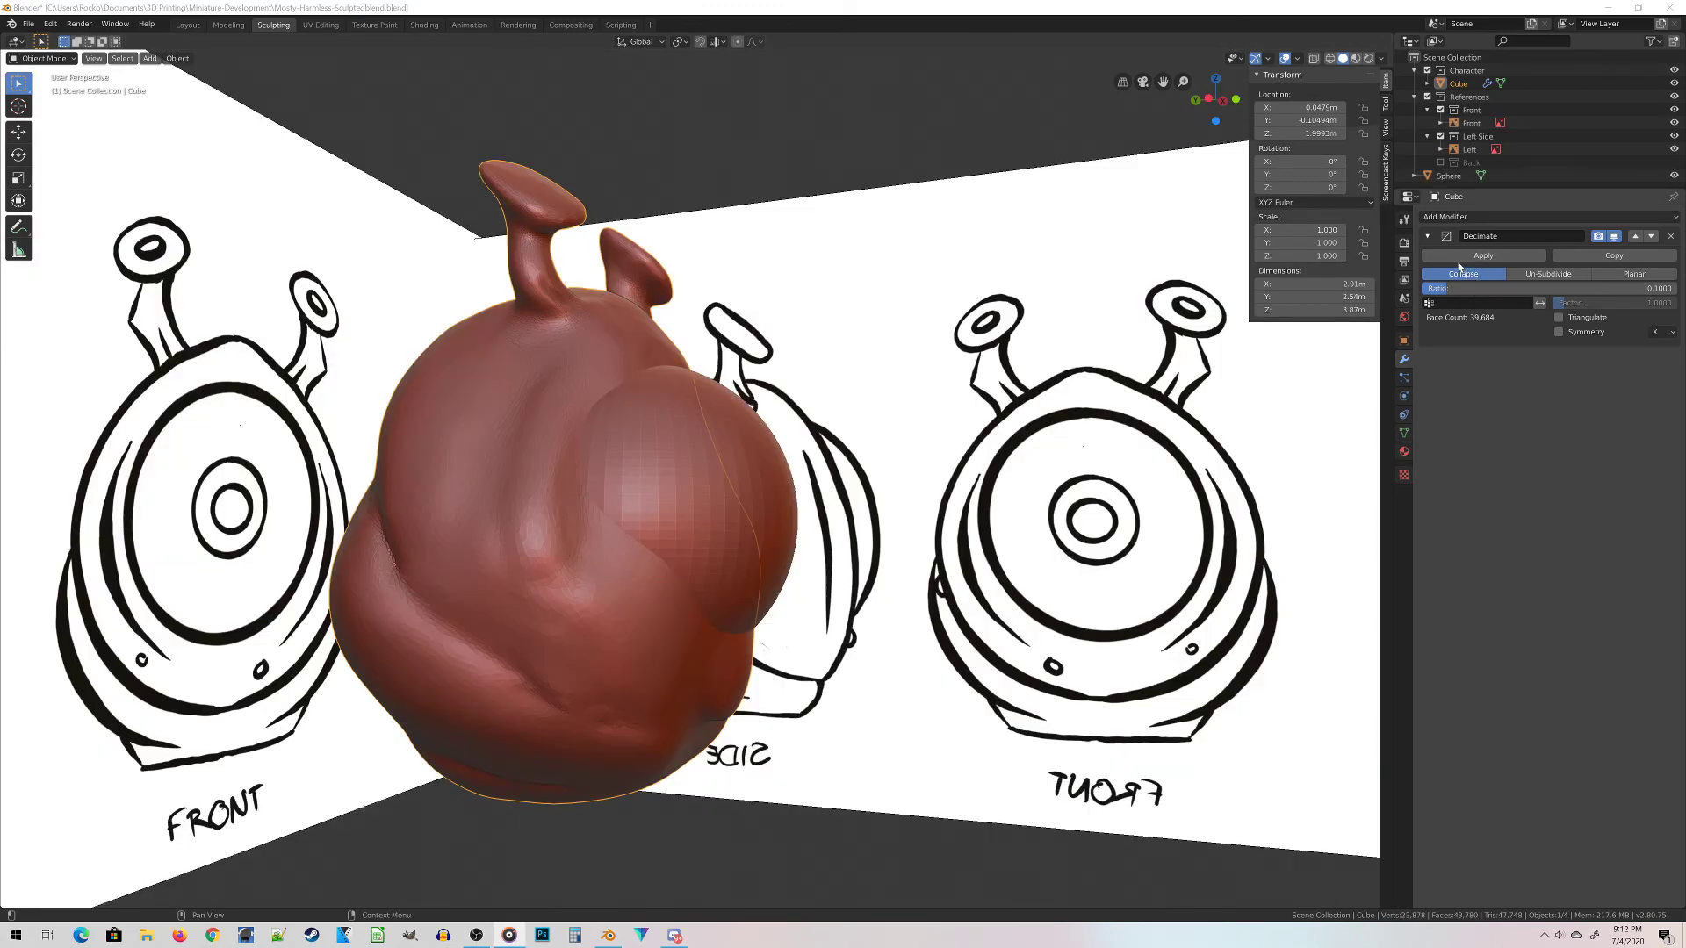
left_click(1468, 255)
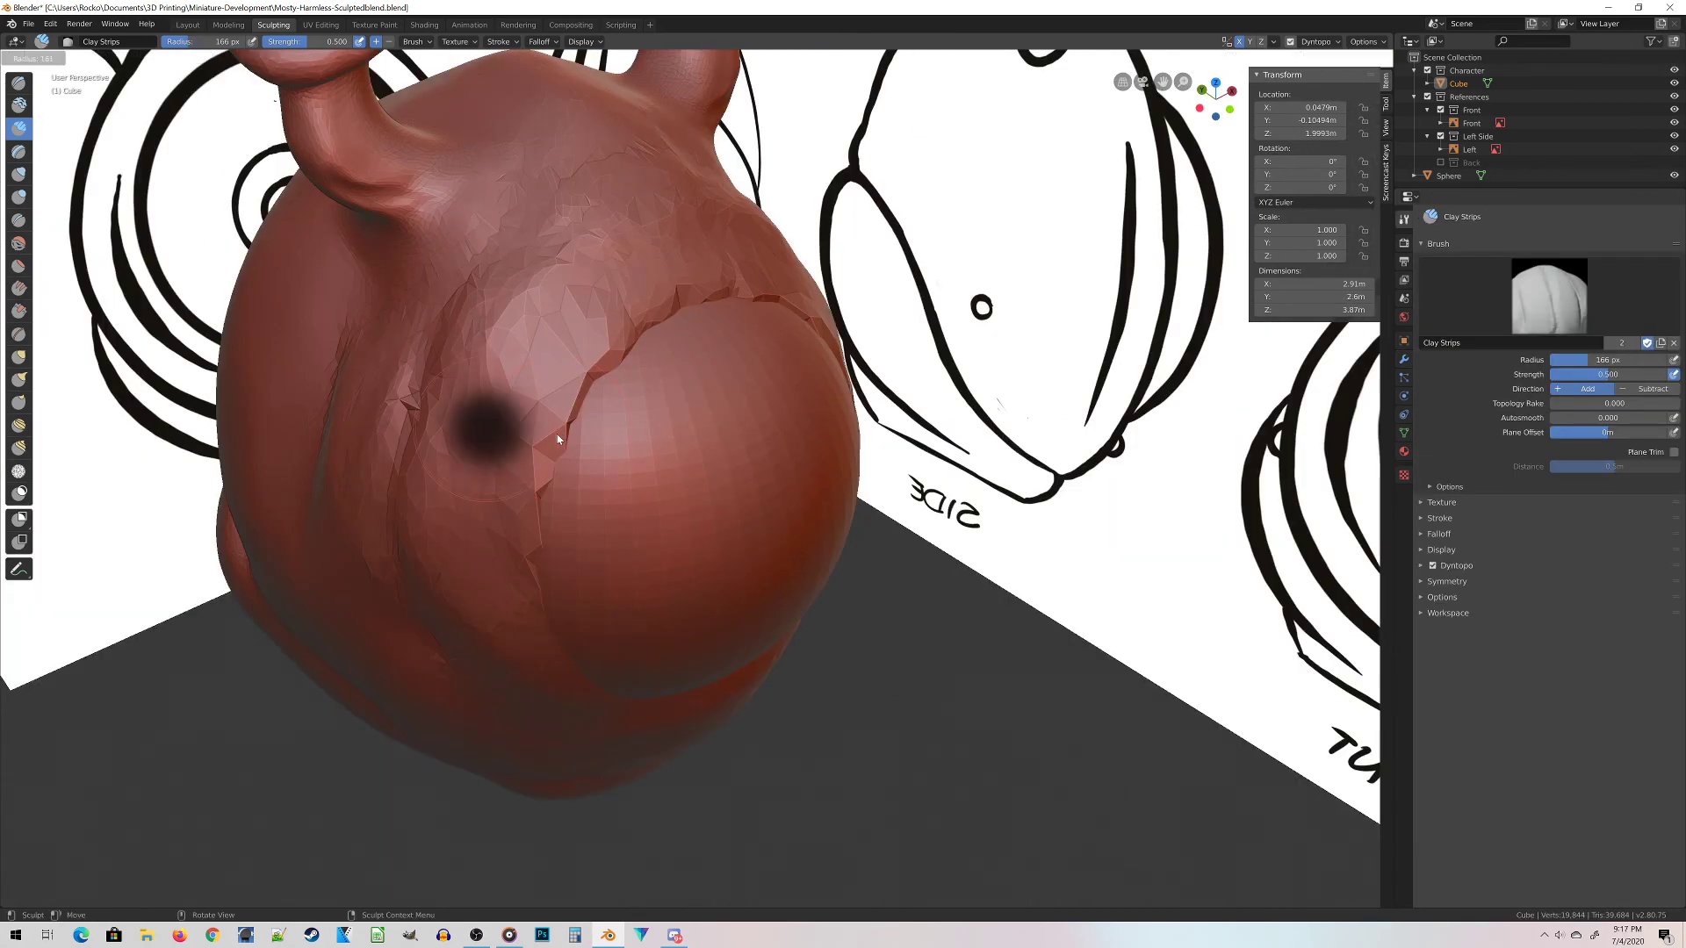
Build up the body around the eyeball's rim with Clay Strips at 0.5 strength and smooth the fold beside it with Flatten/Contrast.
left_click(557, 439)
mouse_move(552, 440)
left_mouse_down()
mouse_move(555, 404)
mouse_move(532, 476)
mouse_move(564, 378)
mouse_move(544, 455)
left_mouse_up()
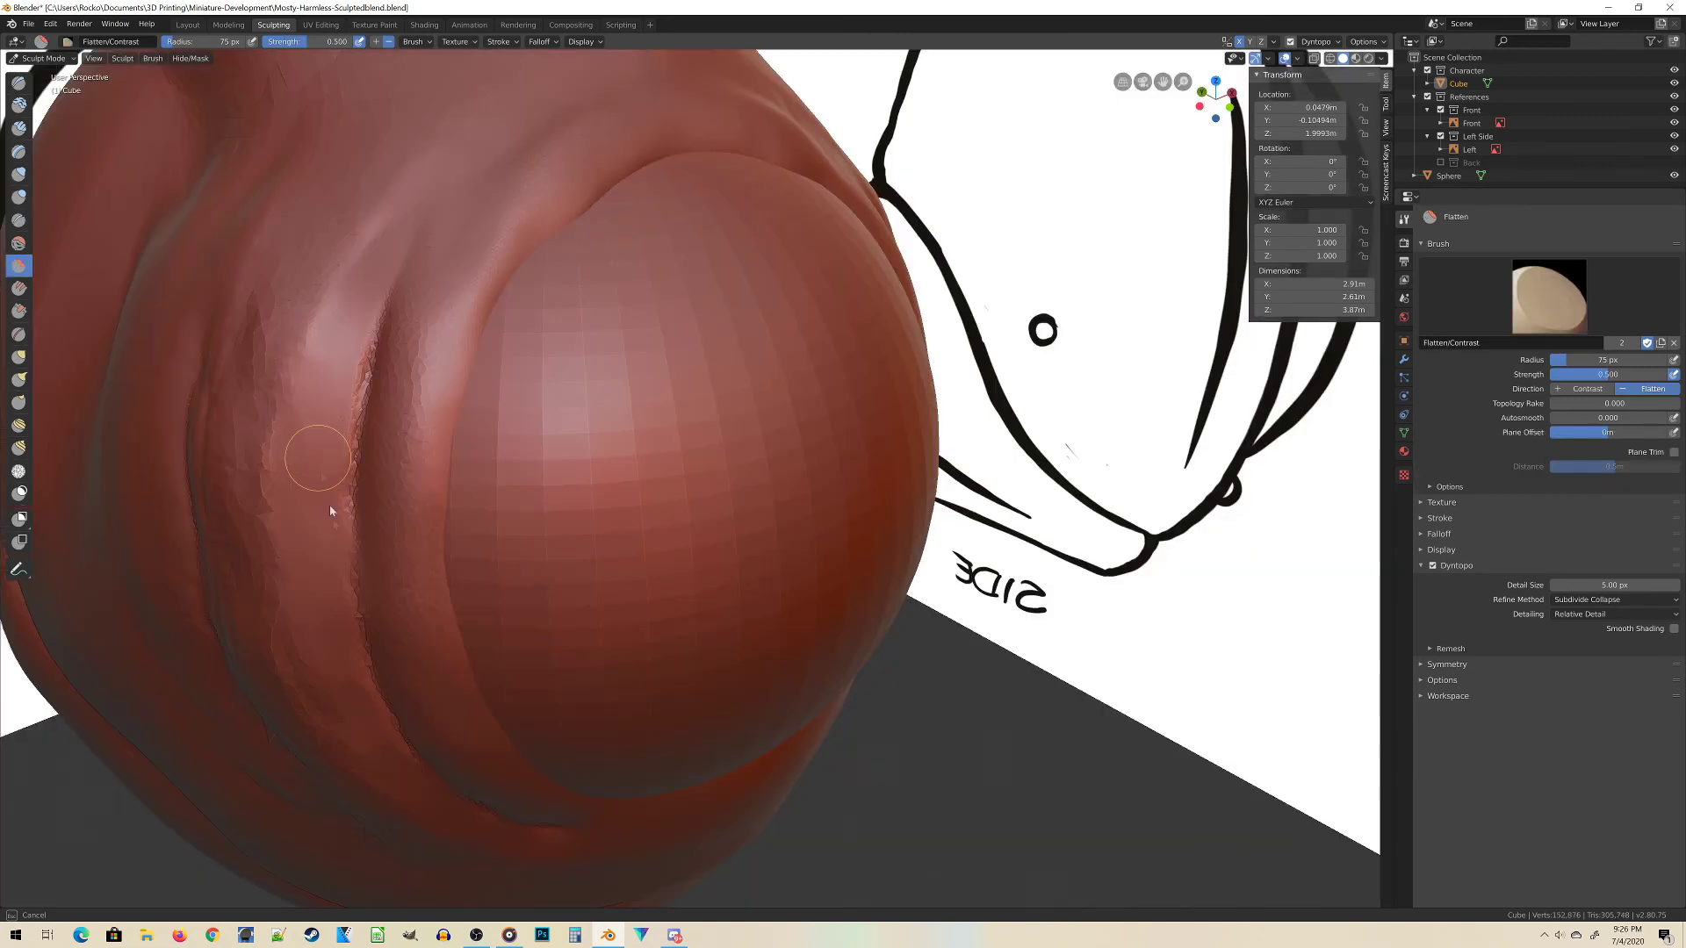
left_click_drag(330, 510, 350, 523)
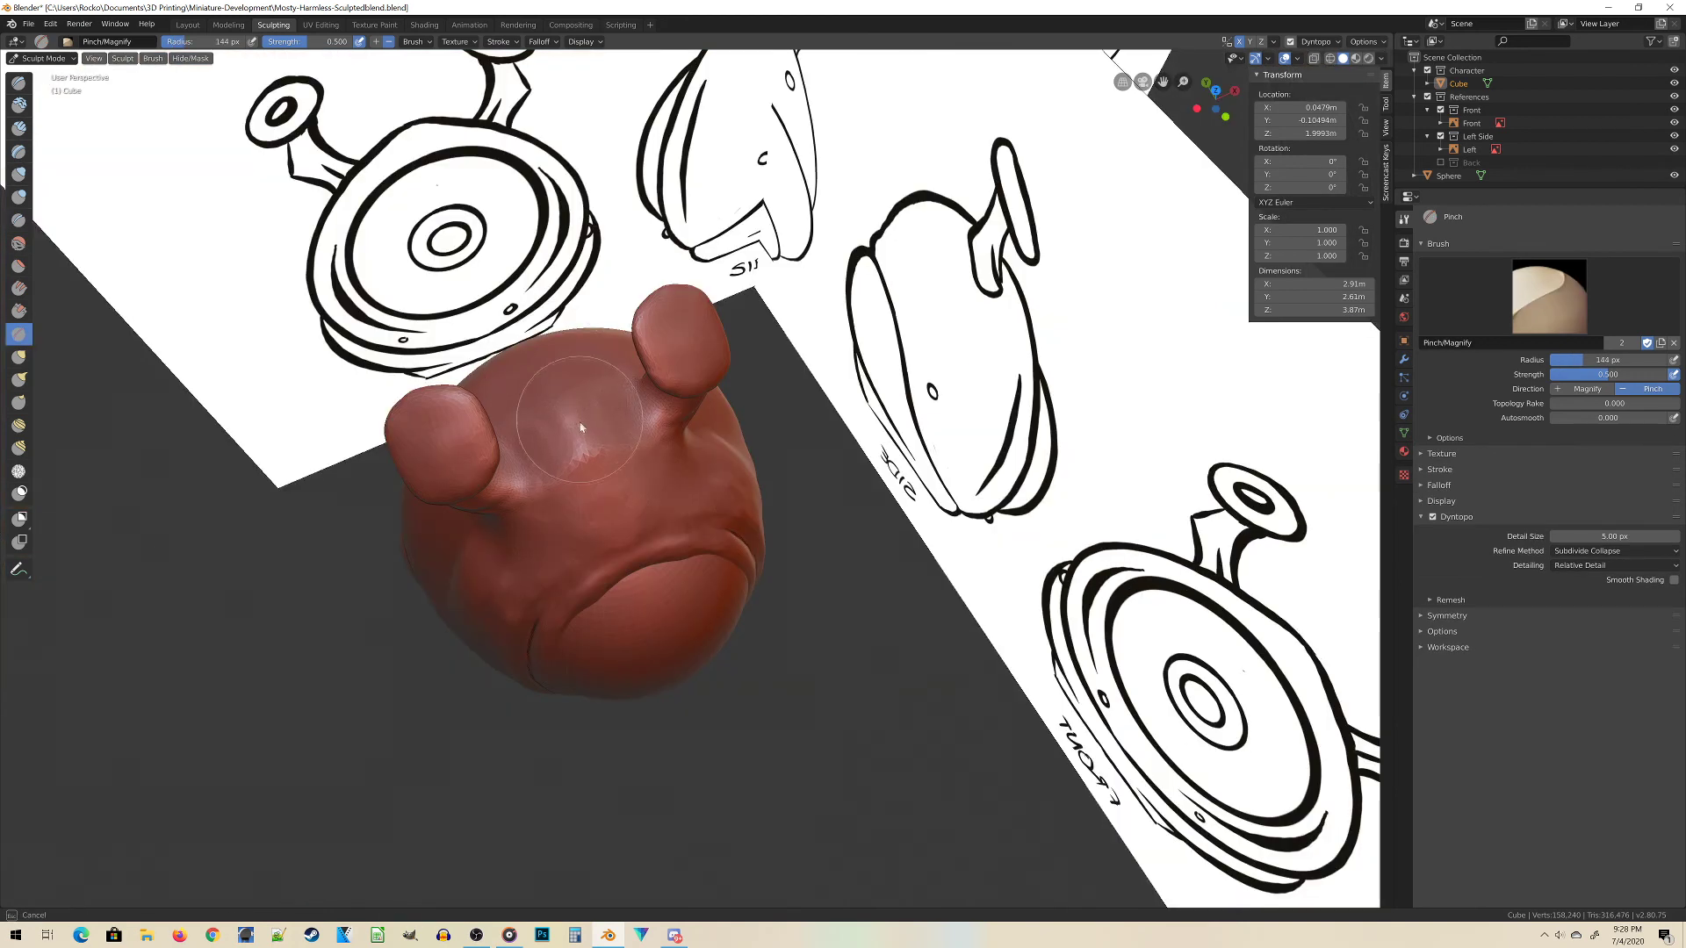
Pinch the top of the head between the eye stalks and build up the brow above the eyeball with Clay Strips.
mouse_move(580, 428)
left_mouse_down()
mouse_move(583, 500)
mouse_move(612, 476)
left_mouse_up()
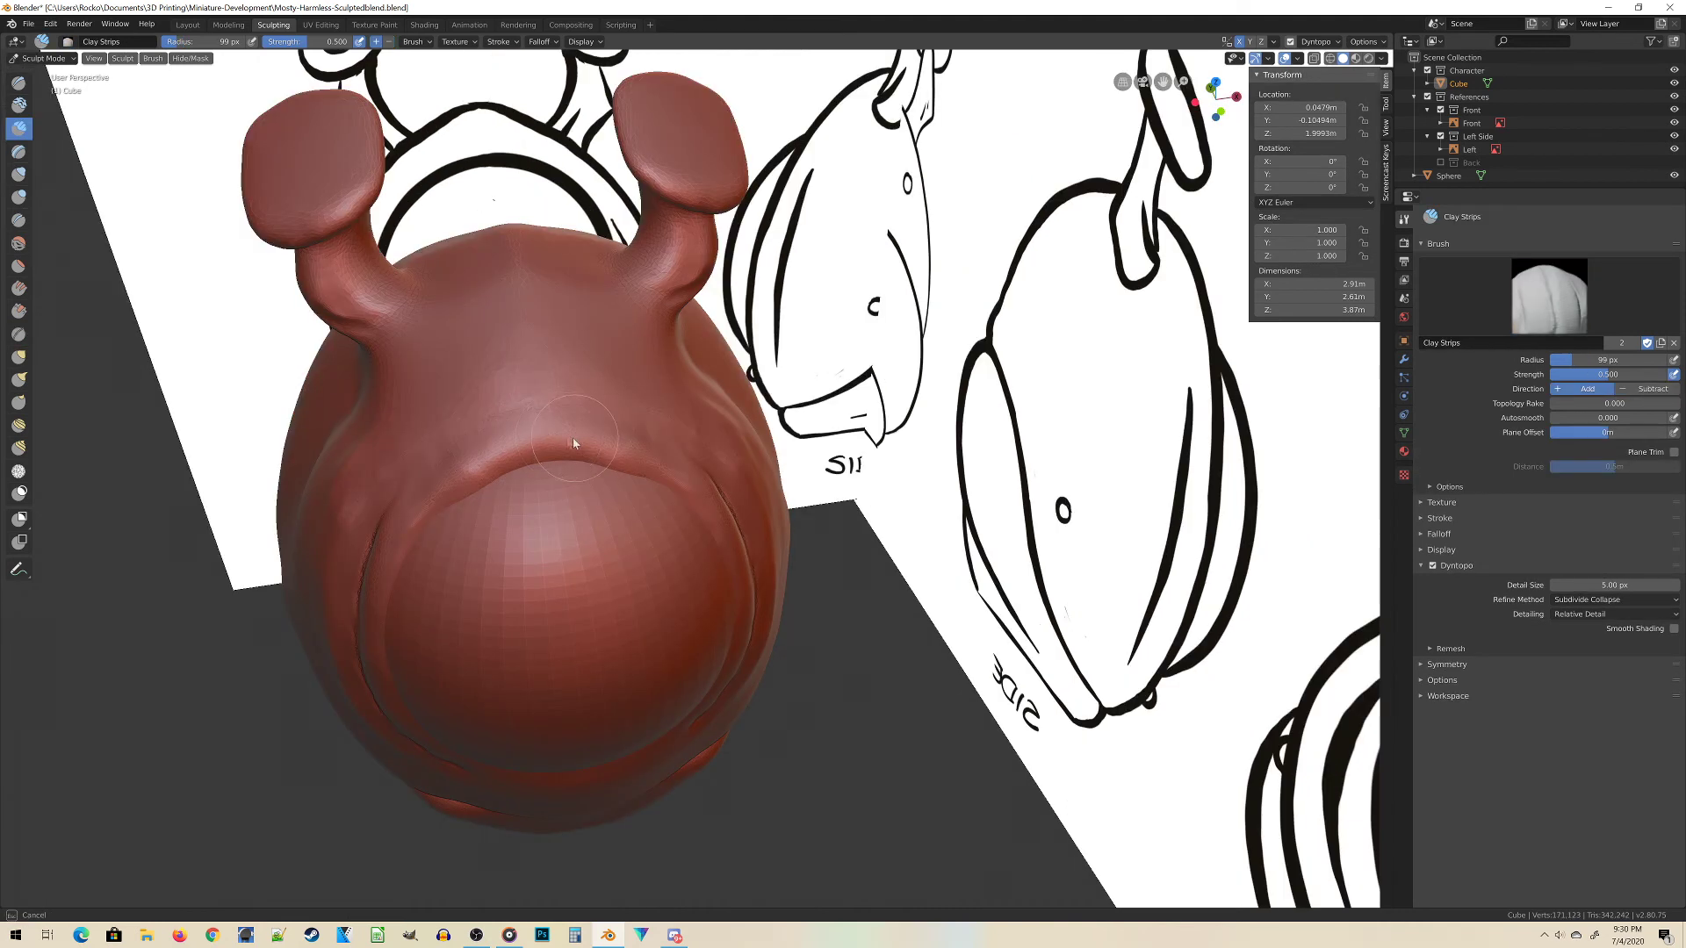
mouse_move(567, 446)
left_mouse_down()
mouse_move(654, 444)
mouse_move(435, 492)
left_mouse_up()
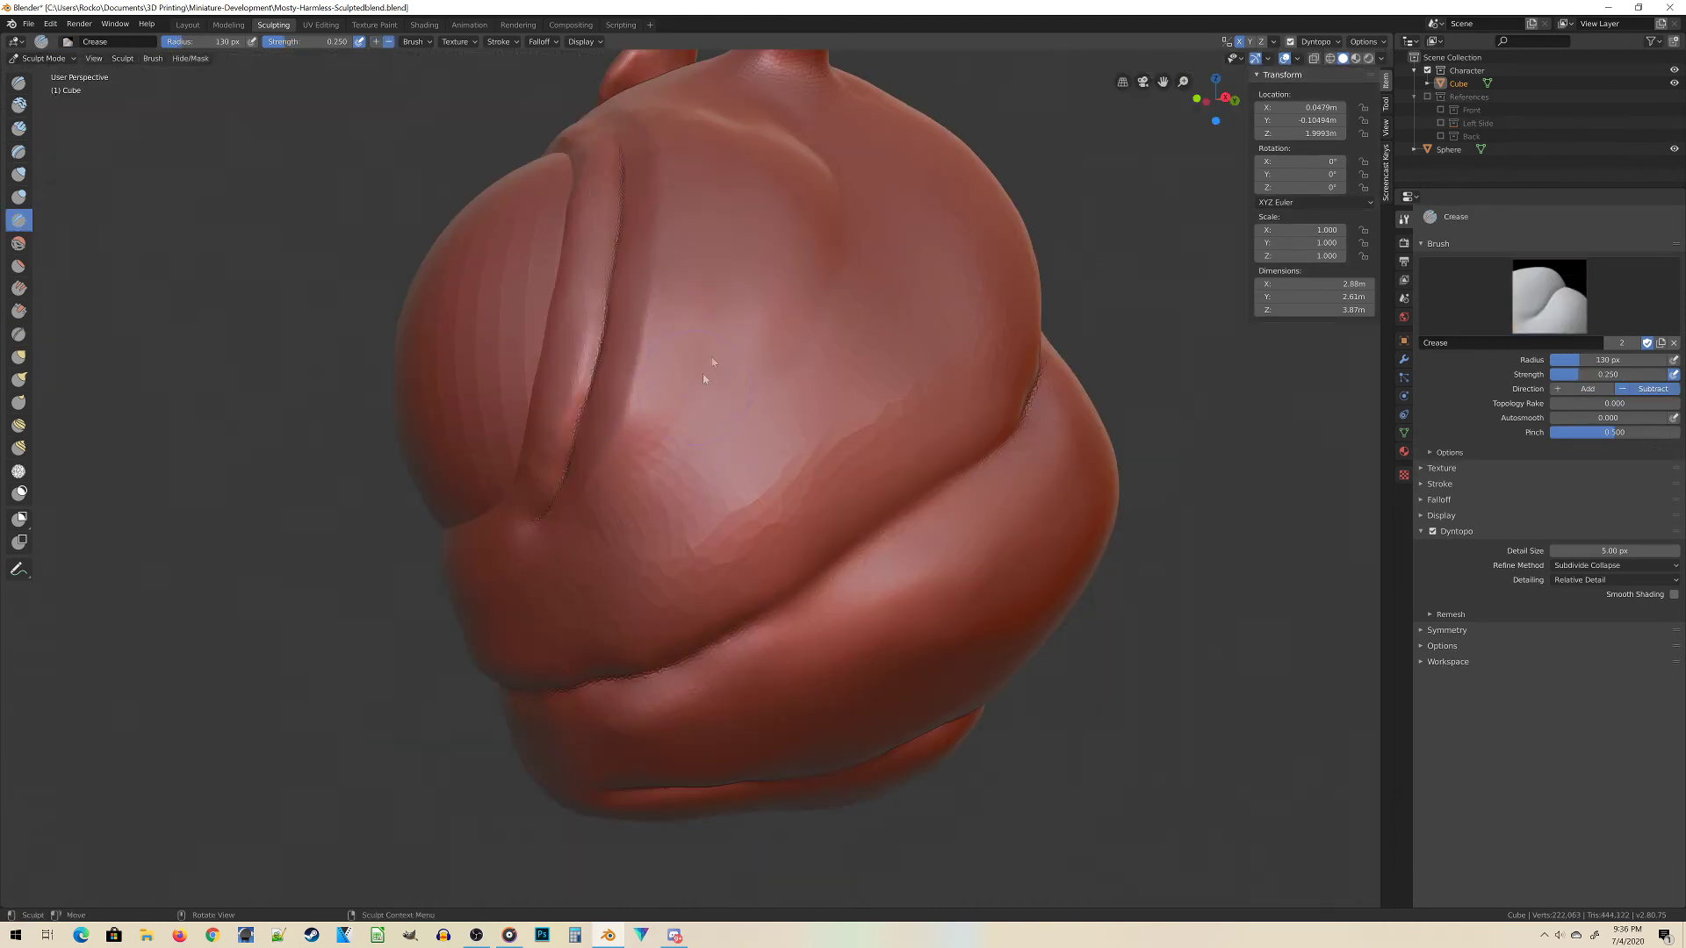
Carve a crease into the body's side behind the eye rim with the Crease brush at 130 px radius and 0.25 strength.
mouse_move(703, 377)
left_mouse_down()
mouse_move(696, 319)
mouse_move(657, 455)
mouse_move(697, 396)
left_mouse_up()
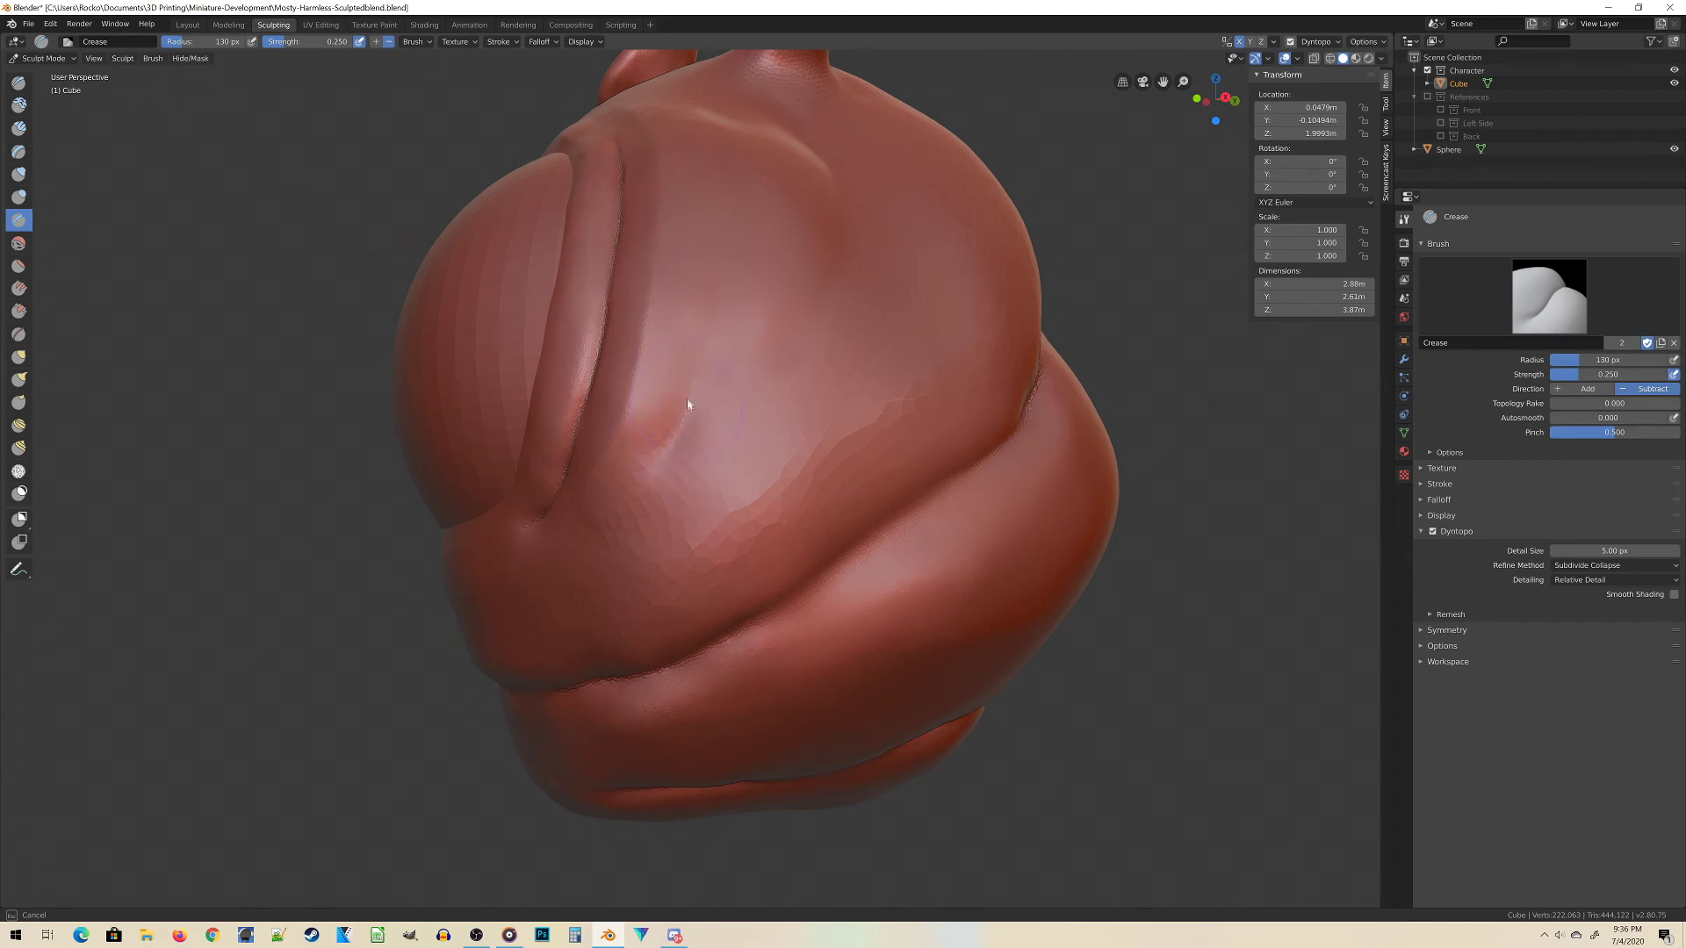